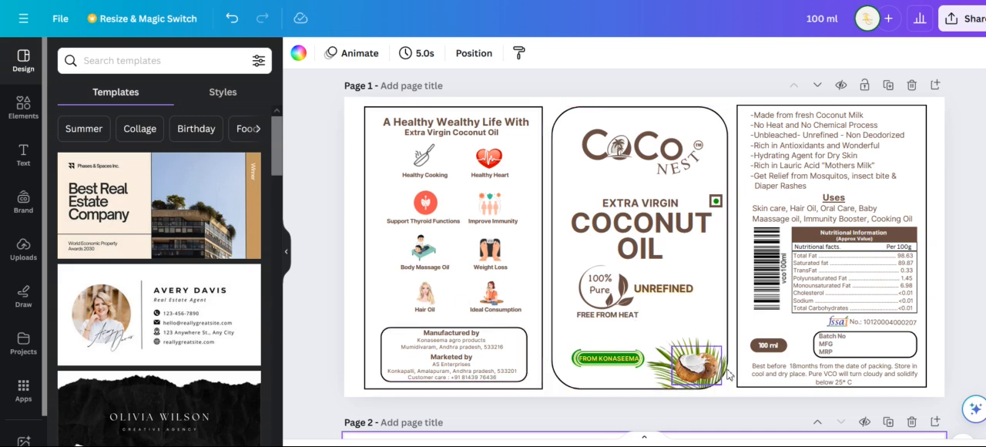
Examine the finished coconut oil label on page 1, including its front panel, nutrition table, batch box and storage text
left_click_drag(833, 445, 852, 445)
scroll(705, 291, "up", 2)
scroll(694, 241, "down", 5)
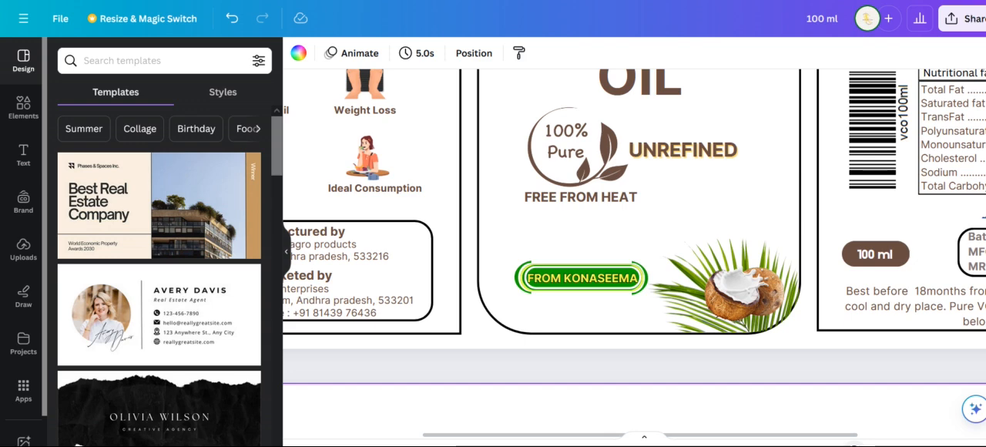
mouse_move(855, 445)
left_mouse_down()
mouse_move(872, 444)
mouse_move(843, 445)
left_mouse_up()
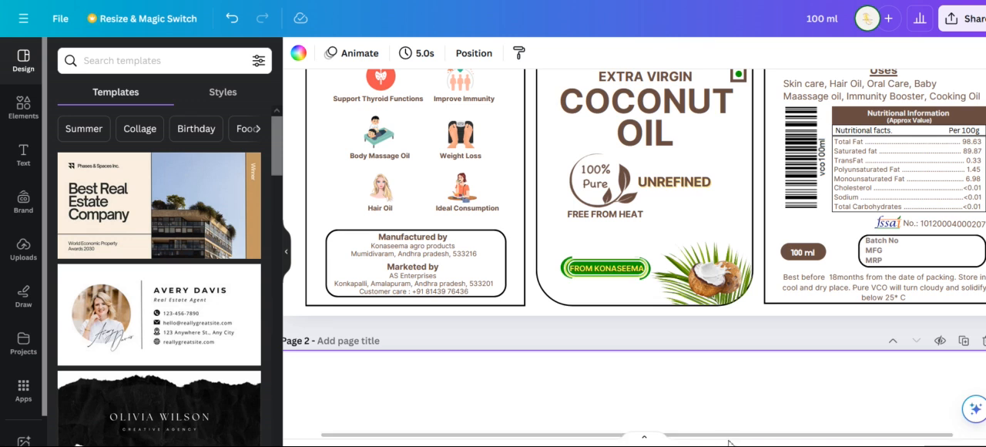
left_click_drag(723, 437, 771, 437)
scroll(798, 334, "up", 2)
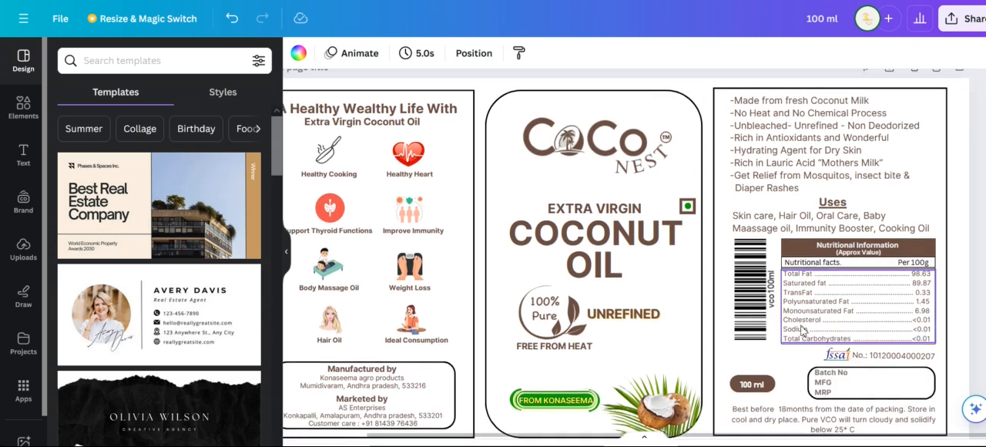
scroll(802, 329, "up", 1)
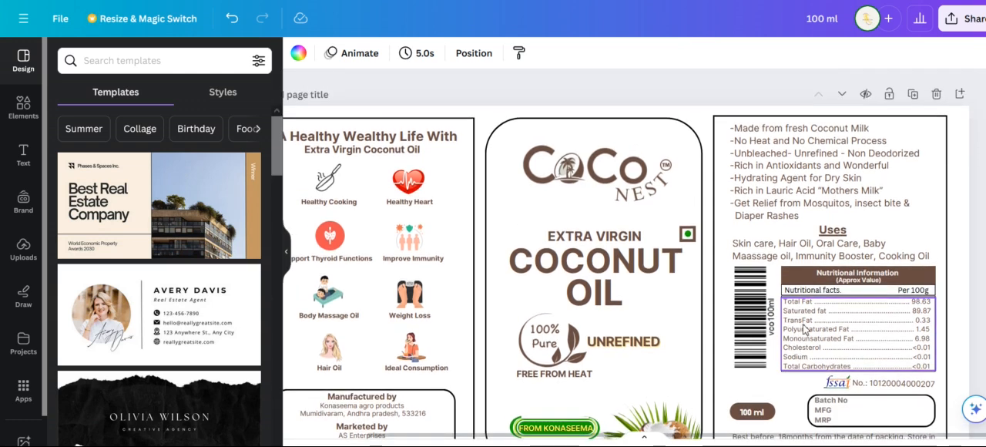
scroll(776, 339, "down", 1)
scroll(780, 338, "up", 1)
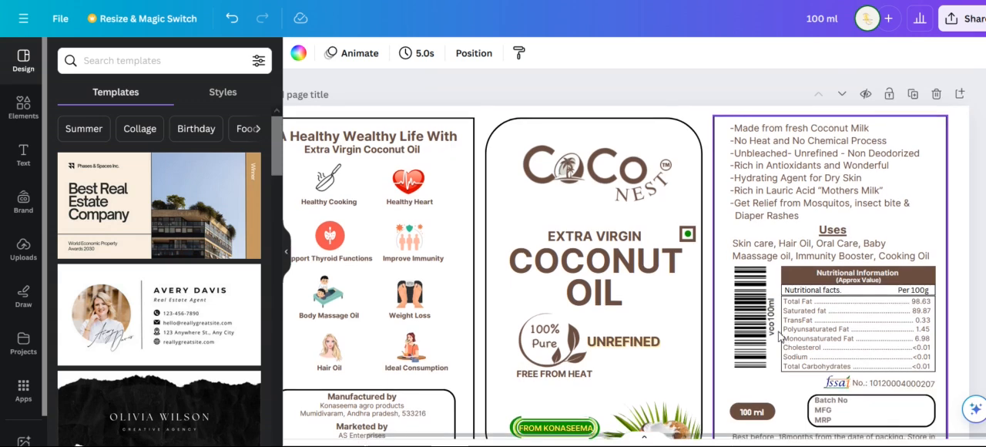
scroll(780, 338, "down", 2)
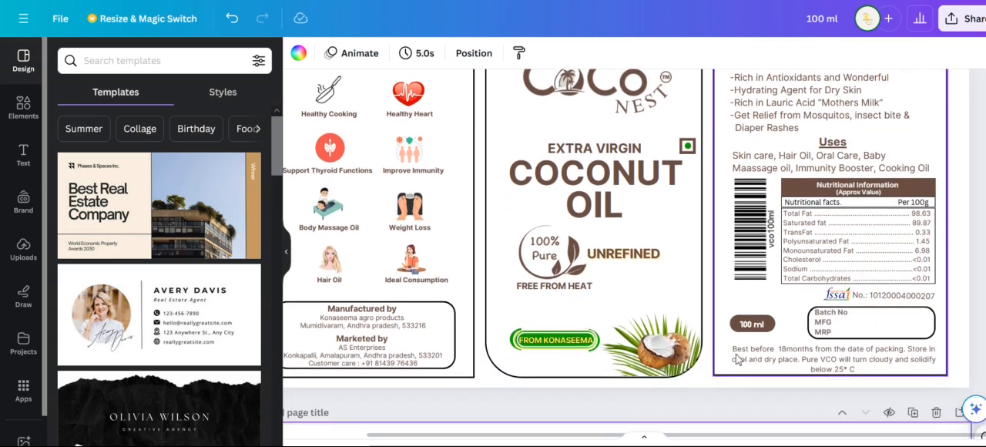
scroll(739, 358, "down", 1)
scroll(699, 347, "up", 3)
scroll(587, 192, "down", 8)
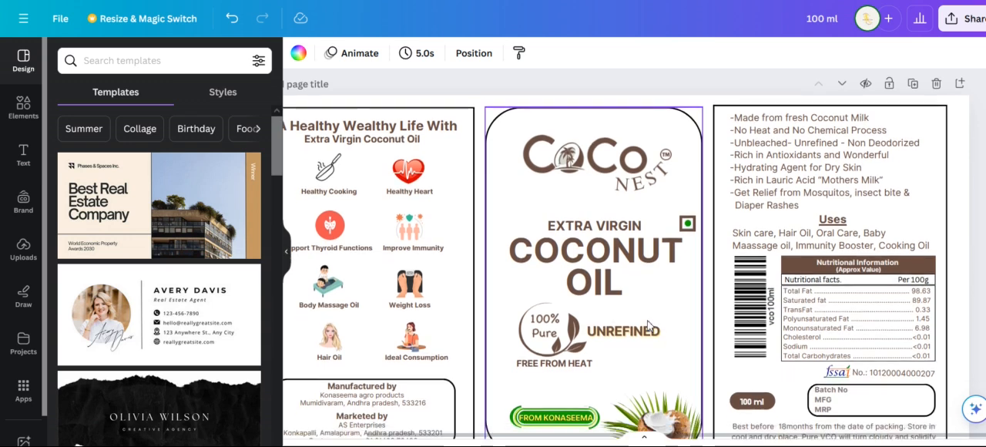
scroll(611, 299, "down", 1)
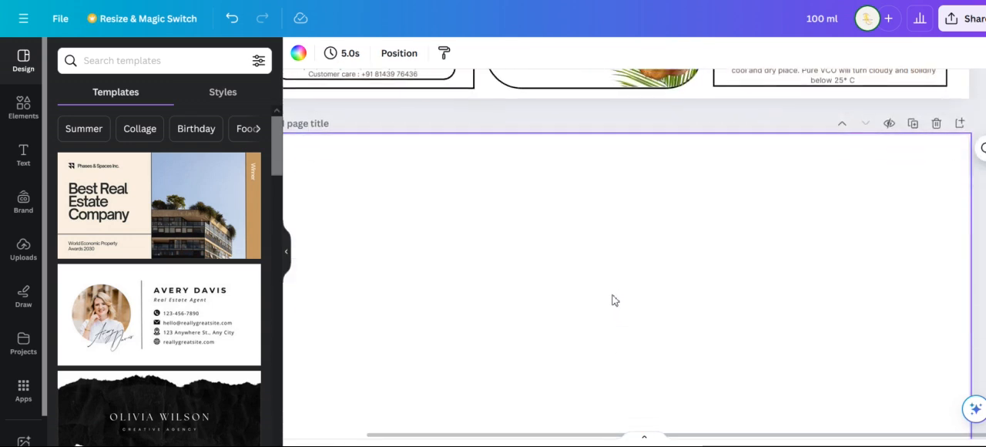
Add the uploaded Coco Nest logo with the black background to the blank page 2 and place it near the page's upper edge
scroll(532, 250, "down", 1)
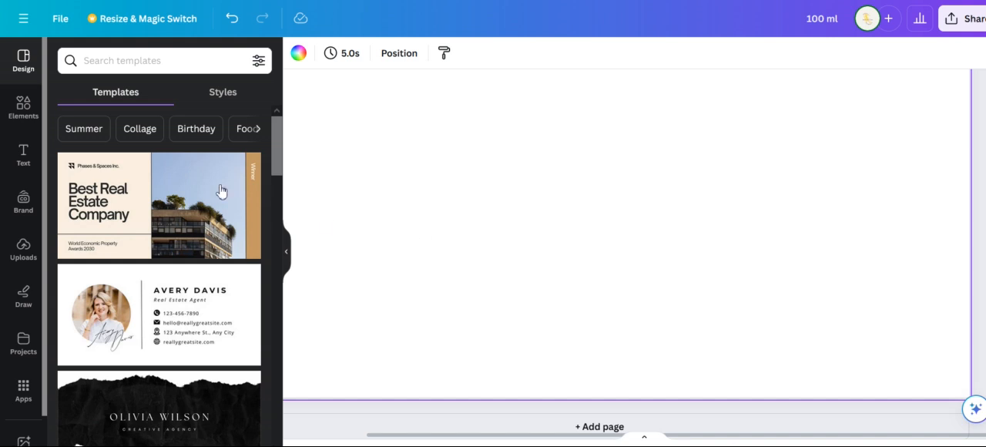
left_click(29, 257)
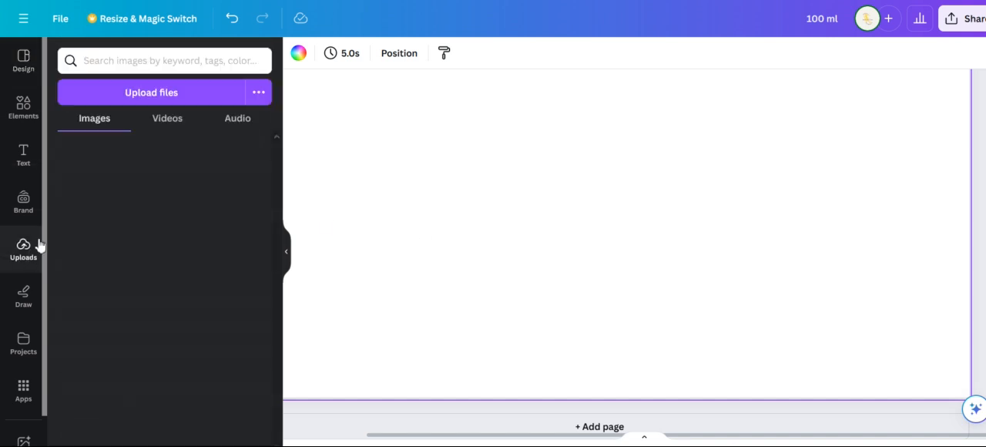
scroll(139, 227, "down", 4)
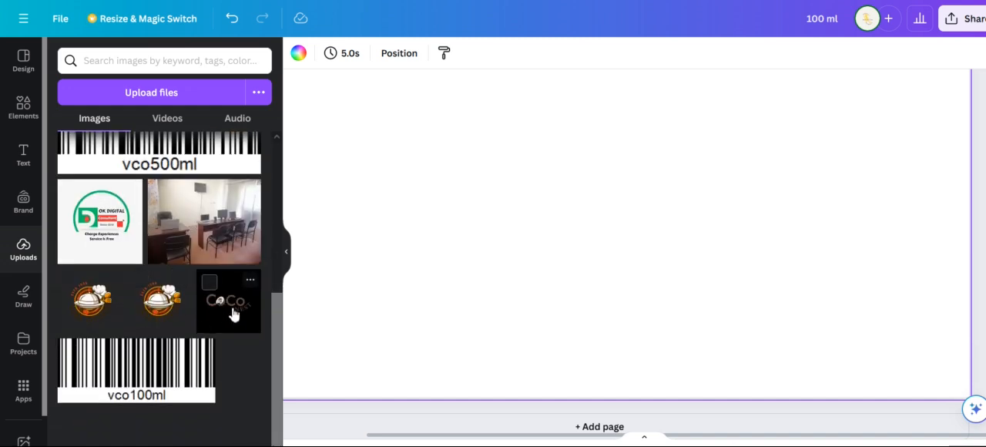
left_click(232, 304)
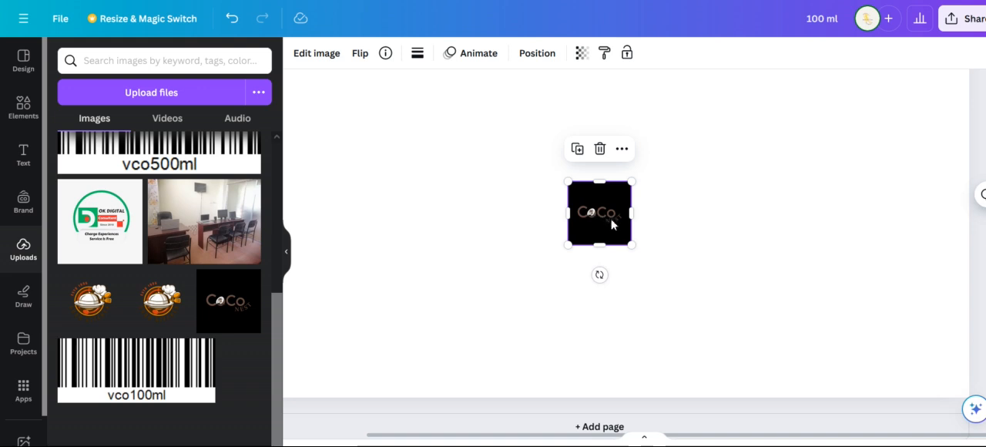
scroll(657, 249, "up", 2)
left_click_drag(616, 305, 587, 185)
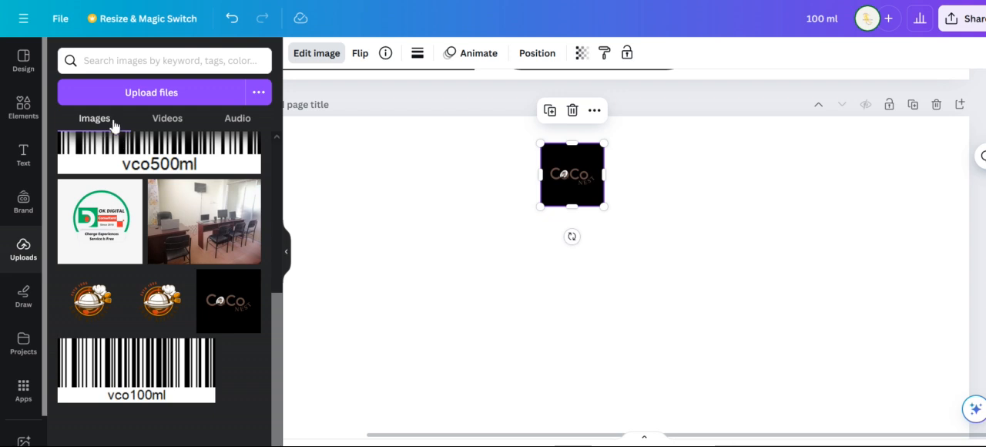
Remove the black background from the Coco Nest logo on page 2
left_click(96, 143)
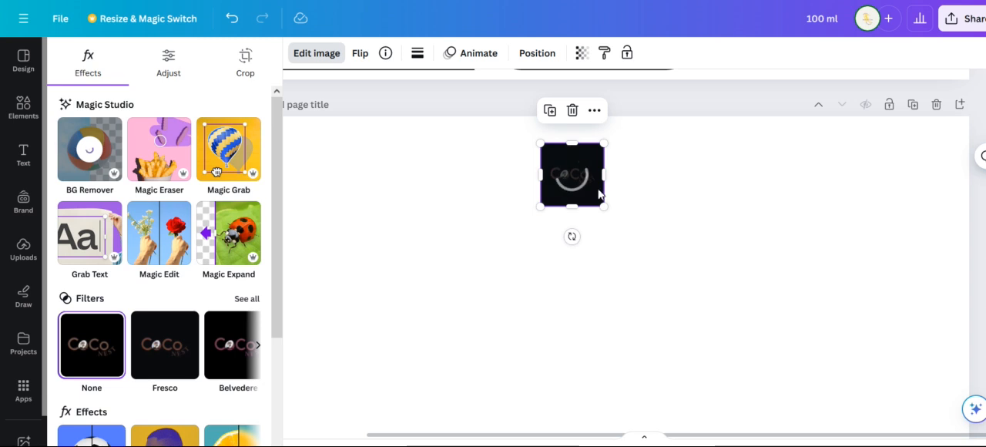
left_click(645, 193)
scroll(643, 193, "up", 5)
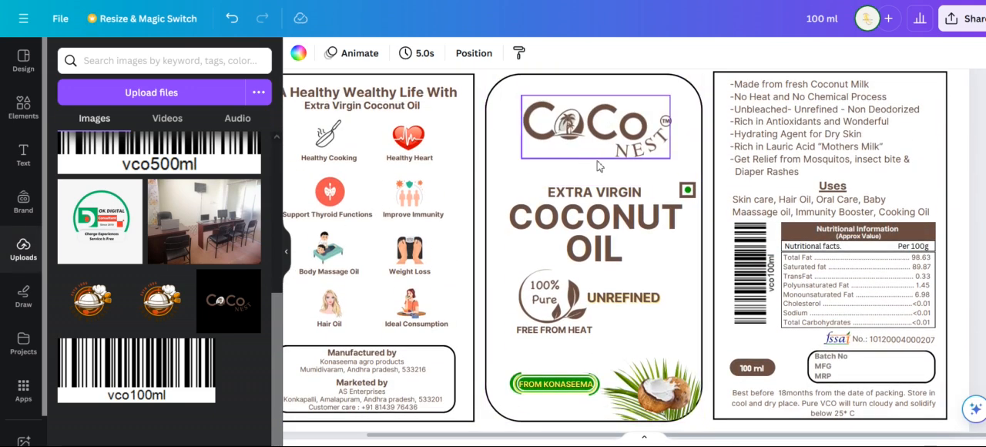
scroll(663, 262, "down", 5)
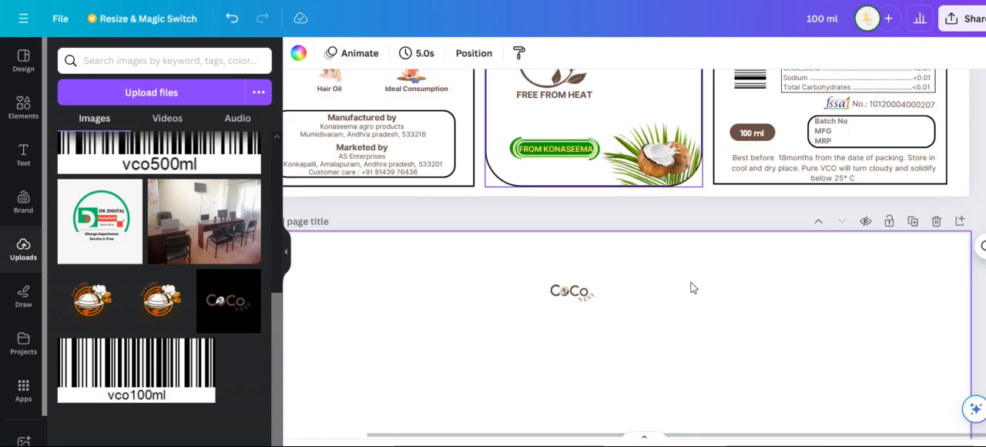
Add a subheading reading "Extra Virgin" to page 2
left_click(24, 154)
left_click(238, 232)
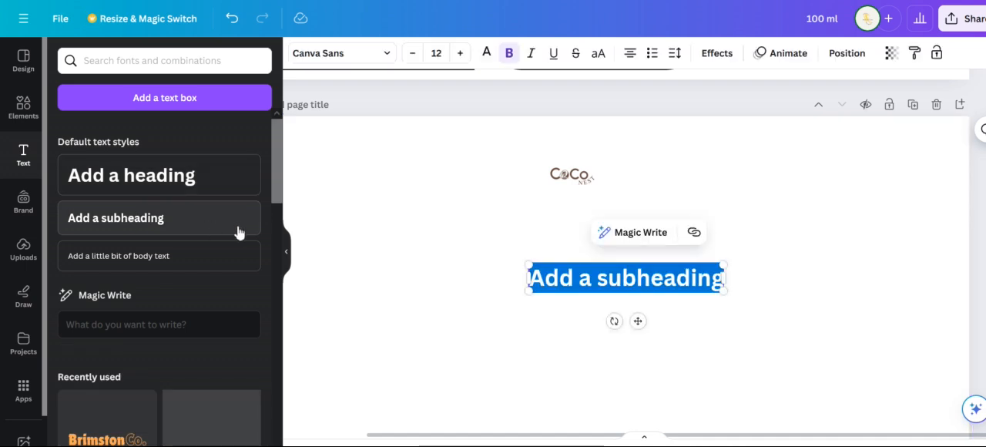
type("Extra Virgin")
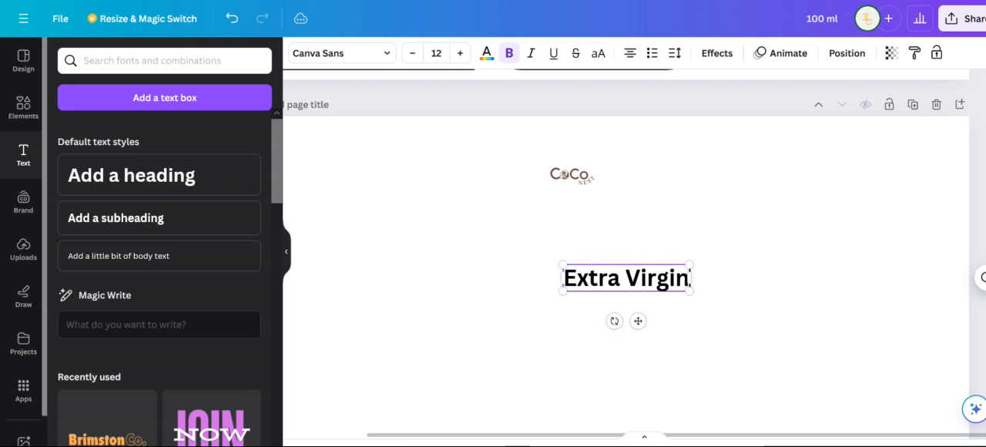
left_click(693, 267)
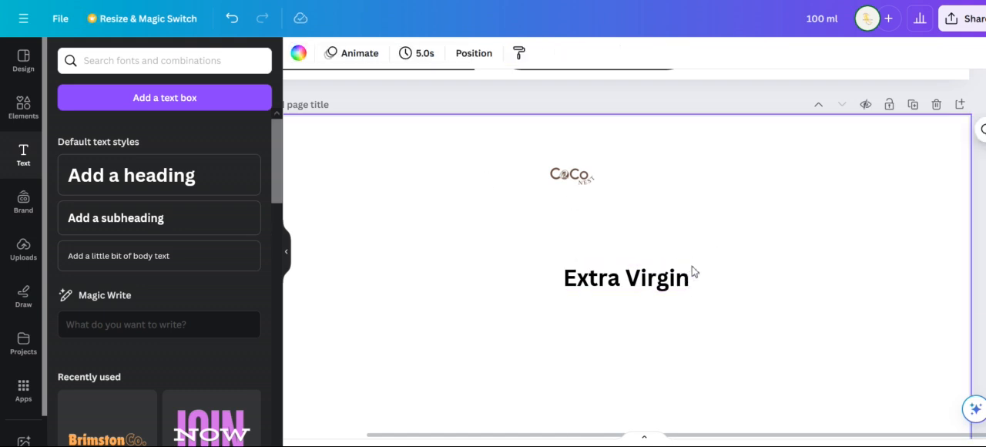
Scale the "Extra Virgin" text down to about size 8.1 and position it beneath the logo
left_click(679, 278)
left_click_drag(691, 266, 587, 245)
scroll(465, 177, "up", 5)
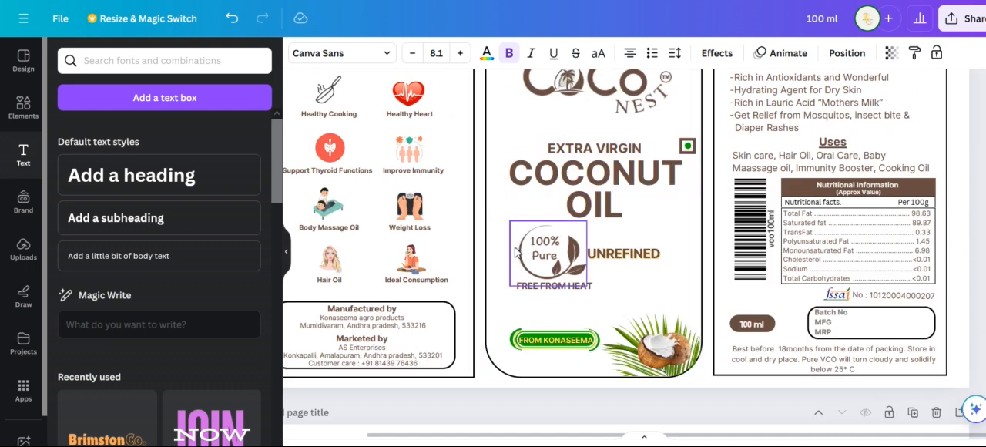
Color the "Extra Virgin" text with the document's brown and shrink it to about size 7.5
scroll(539, 254, "down", 4)
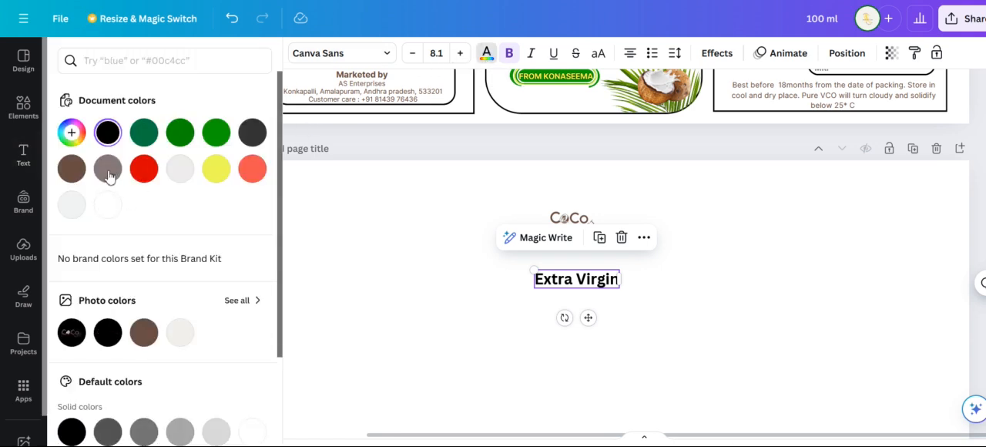
left_click(72, 168)
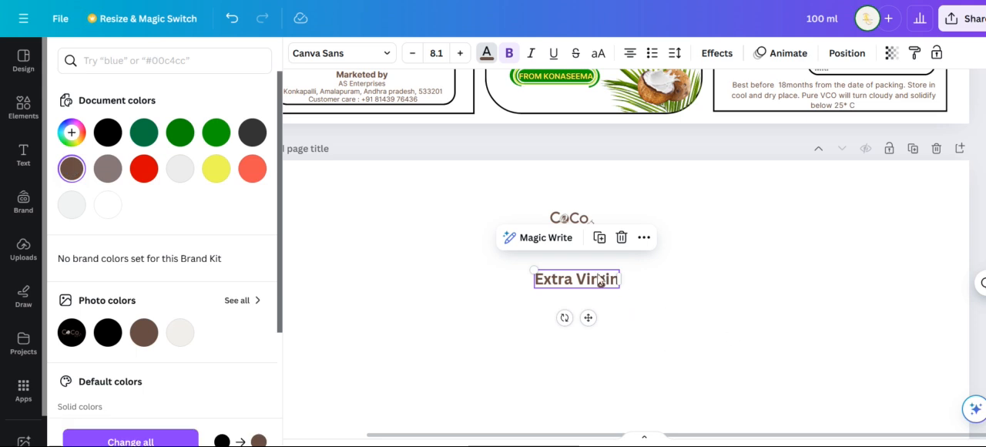
left_click_drag(541, 269, 547, 272)
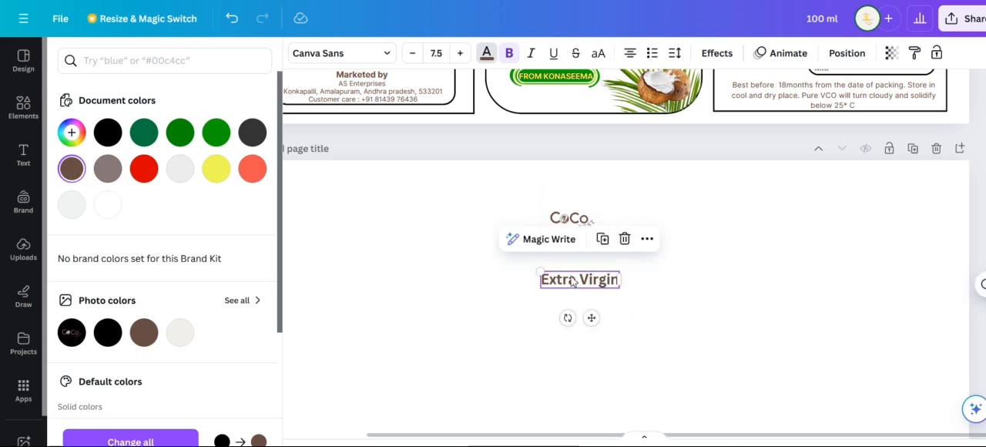
Add a heading below "Extra Virgin" reading "COCONUT OIL" in capitals, with "OIL" on a second line
scroll(667, 277, "up", 5)
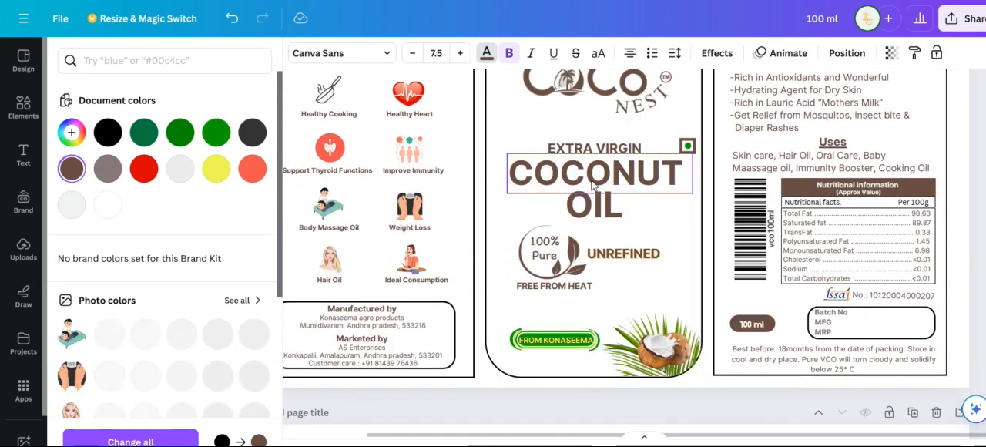
scroll(715, 395, "down", 5)
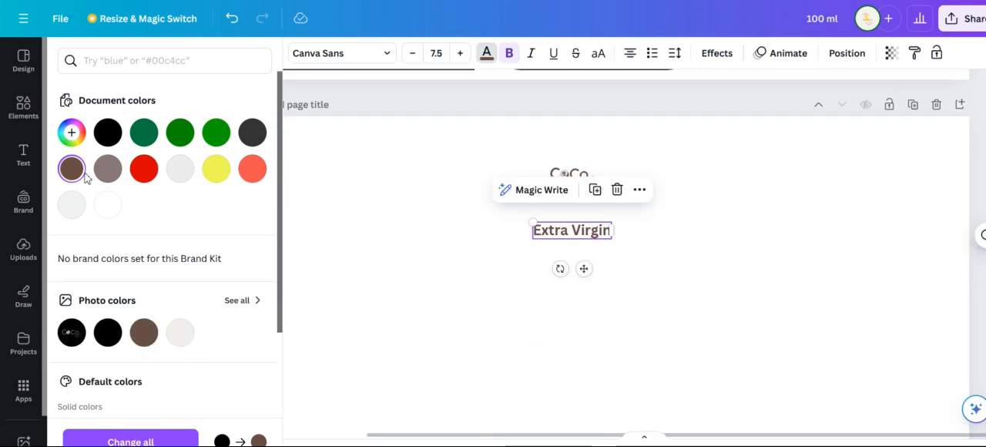
left_click(22, 158)
left_click(201, 187)
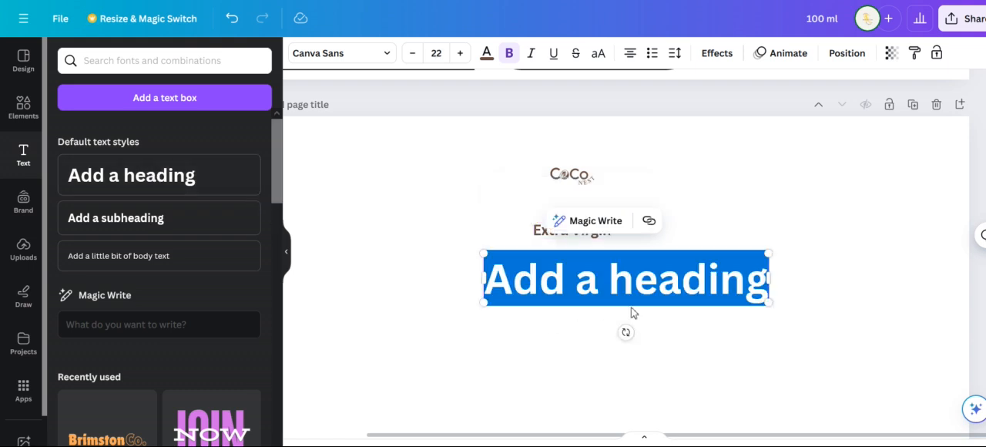
type("Coco")
key("BackSpace")
key("BackSpace")
key("BackSpace")
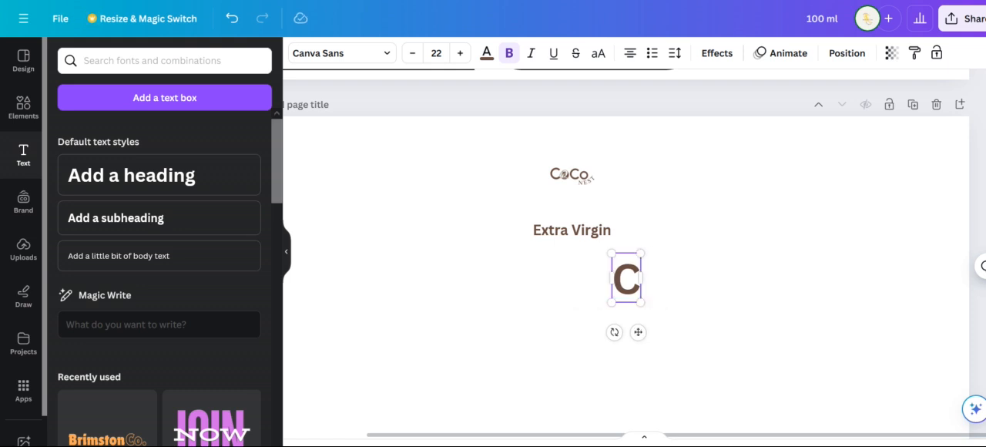
key("Caps_Lock")
type("OCOB")
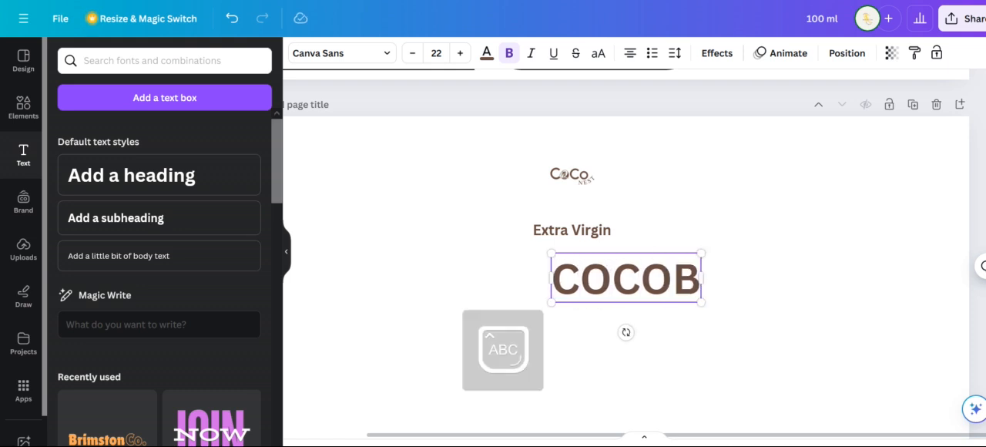
key("BackSpace")
type("NU")
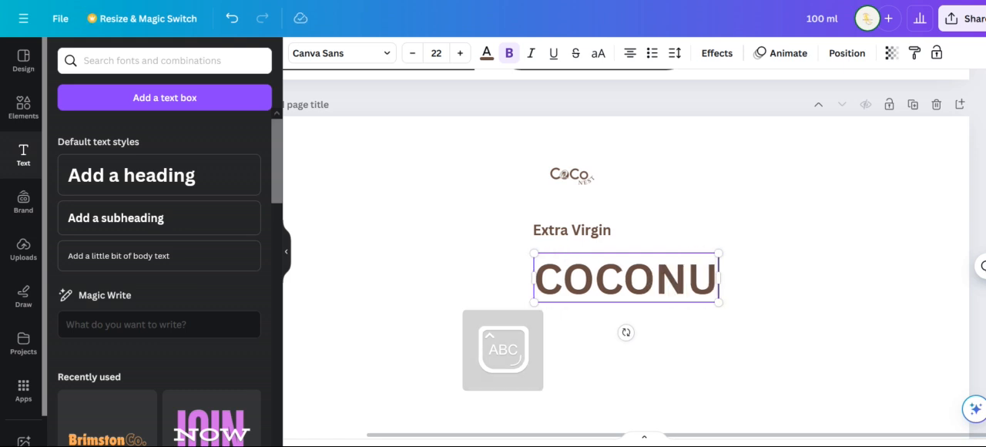
type("T OIL")
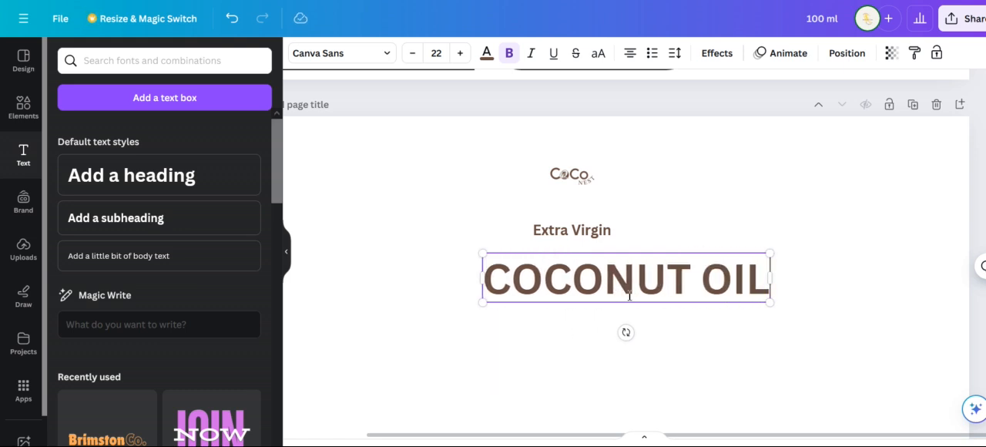
key("Return")
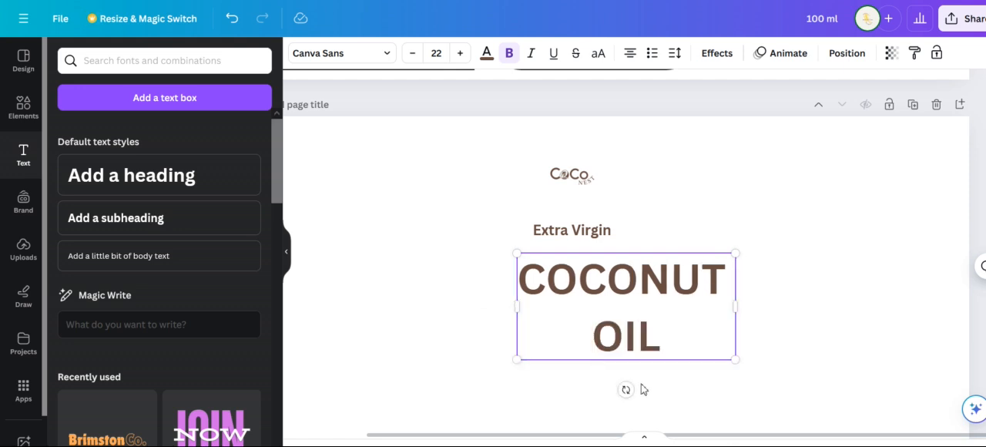
left_click(766, 299)
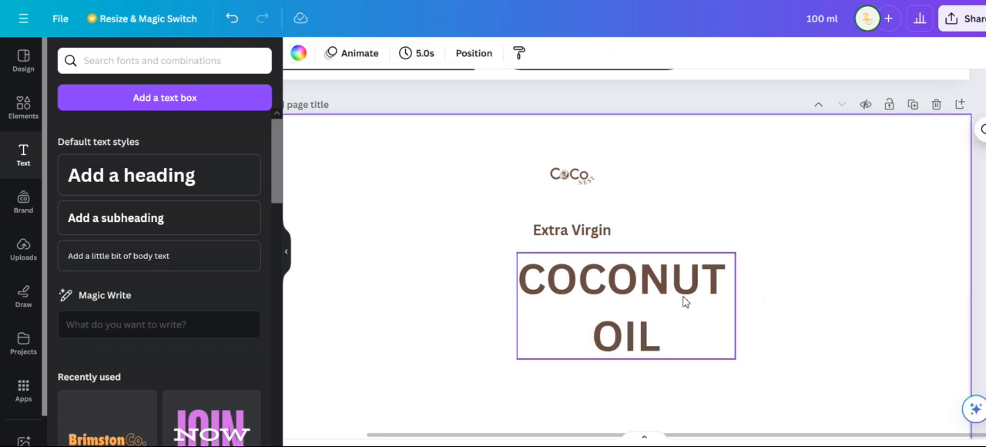
Duplicate the "COCONUT OIL" heading and place the copy slightly below the original
left_click(624, 307)
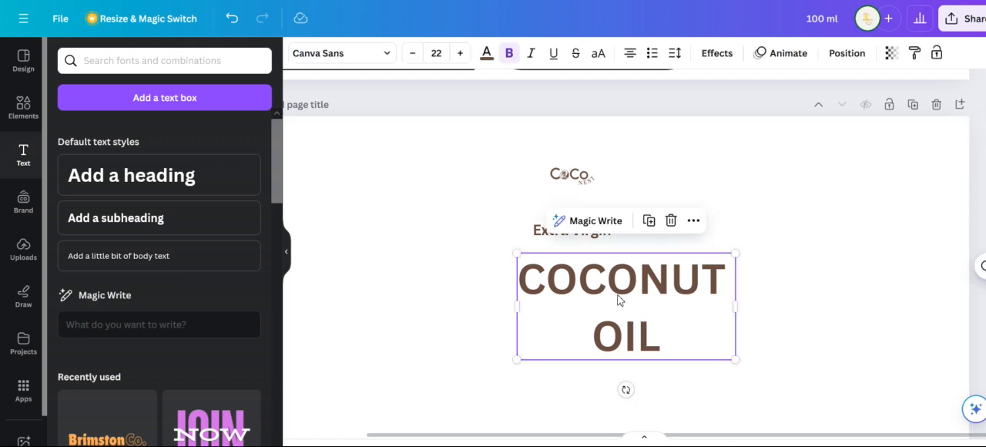
key("ctrl+d")
left_click_drag(691, 340, 669, 363)
Remove "OIL" from the upper "COCONUT OIL" heading so that it reads only "COCONUT"
left_click(685, 290)
left_click(684, 290)
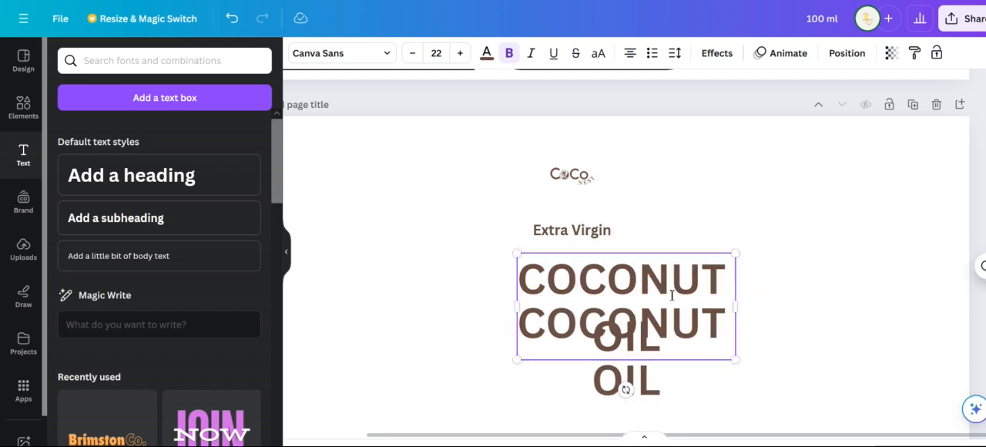
key("Delete")
key("Delete")
key("Delete")
key("Delete")
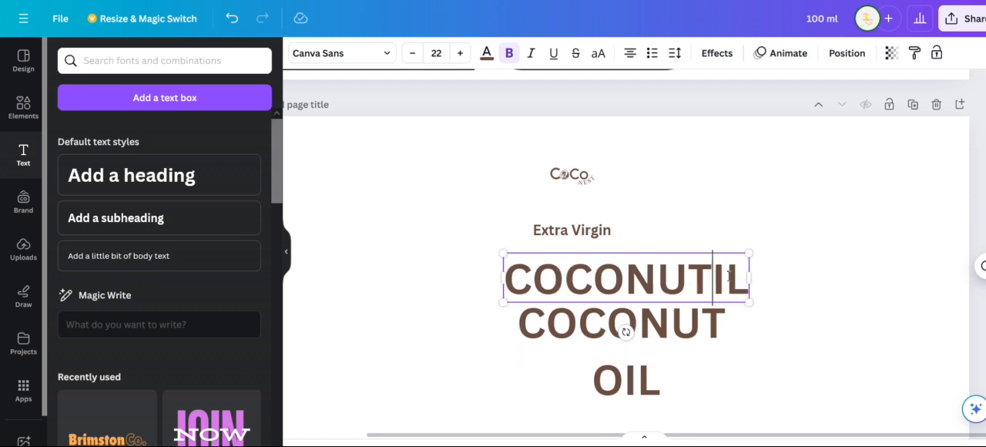
Remove "COCONUT" from the duplicated lower heading so that it reads only "OIL"
left_click(651, 343)
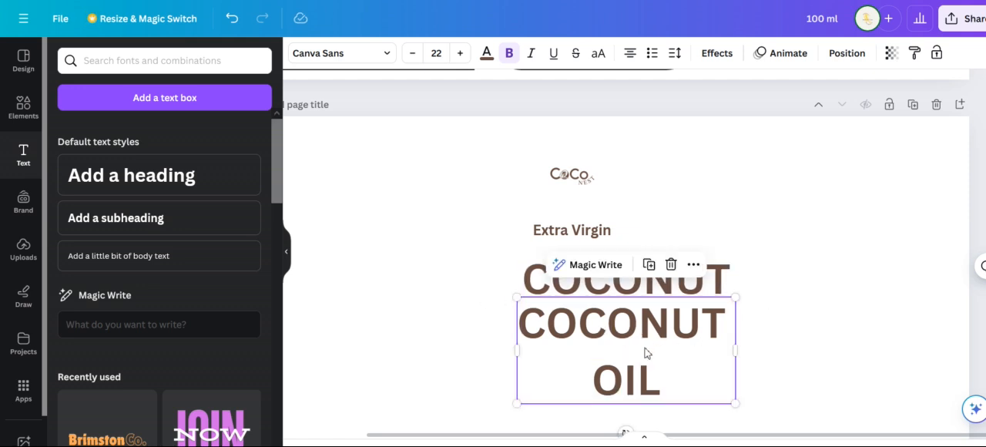
left_click(650, 346)
left_click(594, 379)
key("BackSpace")
key("BackSpace")
key("BackSpace")
key("BackSpace")
key("BackSpace")
key("BackSpace")
key("BackSpace")
key("BackSpace")
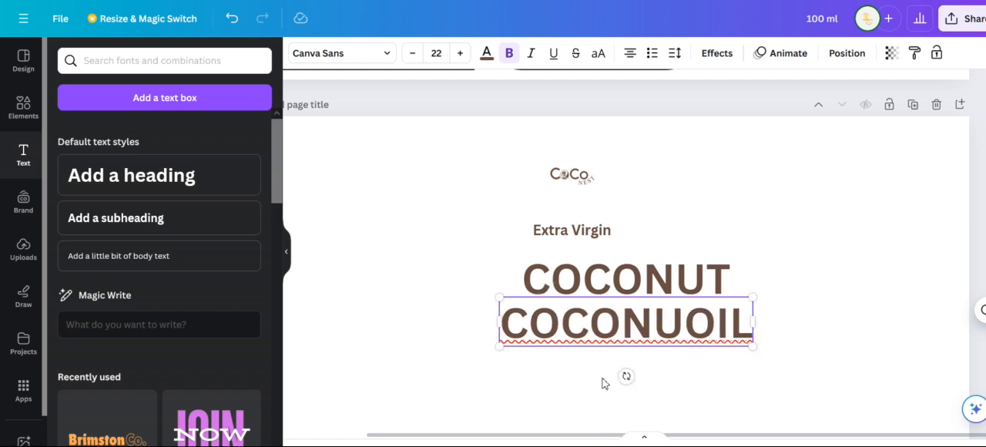
left_click(736, 362)
Move "COCONUT" to sit centered beneath "Extra Virgin" and place "OIL" centered closely below it
left_click_drag(651, 281, 602, 272)
left_click_drag(635, 334, 586, 318)
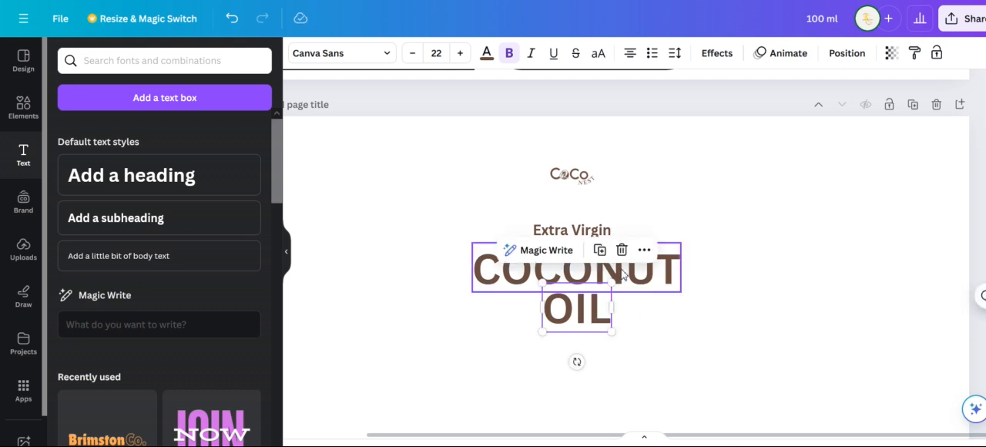
left_click(714, 298)
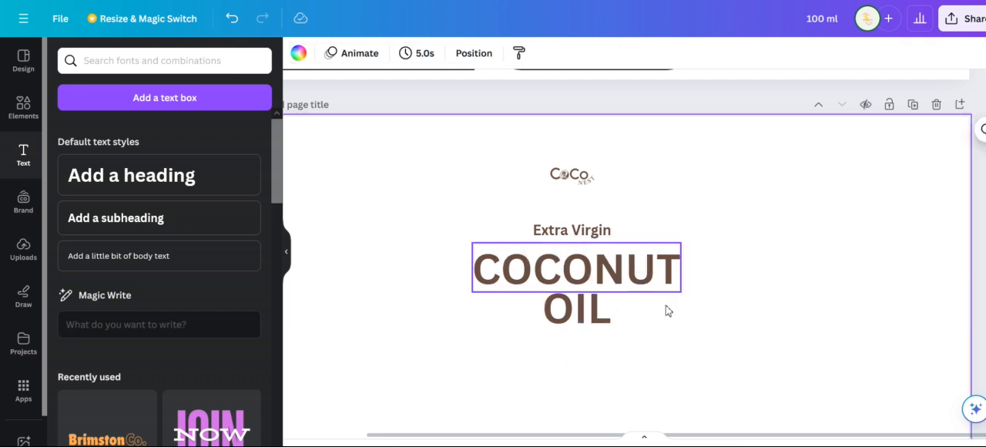
Search the elements library for "100% pure"
scroll(693, 303, "up", 5)
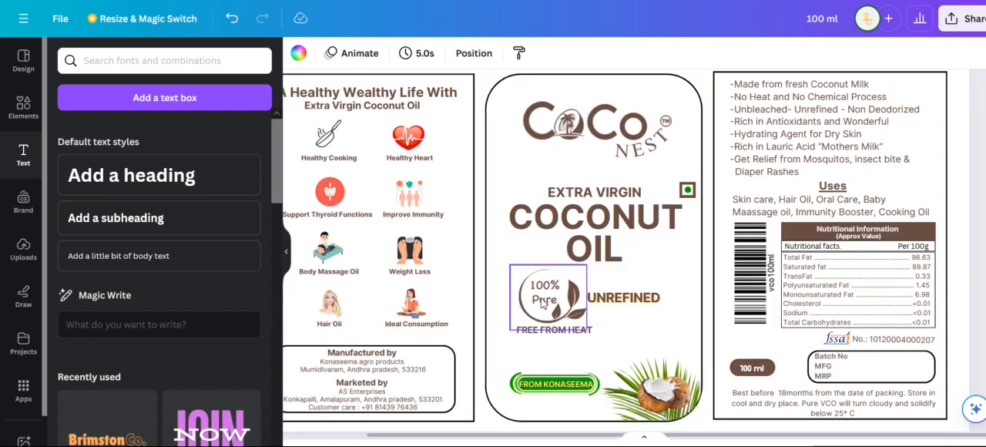
scroll(647, 314, "down", 1)
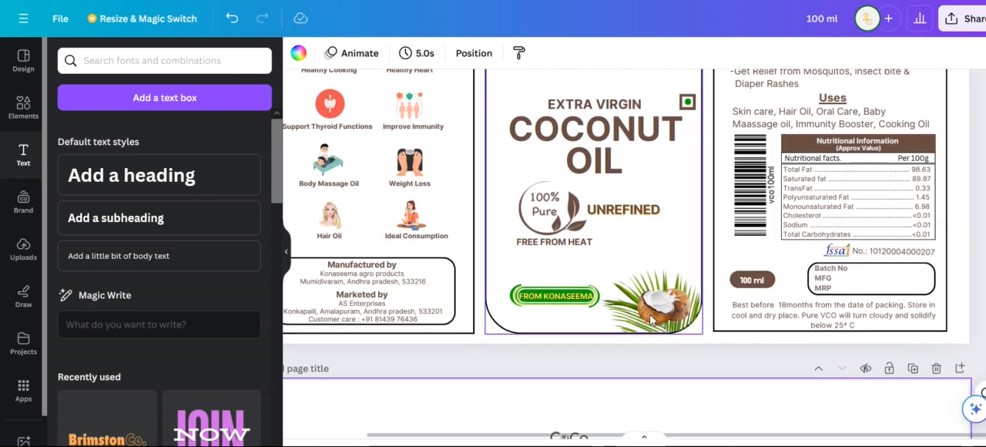
scroll(668, 348, "down", 3)
scroll(668, 346, "down", 1)
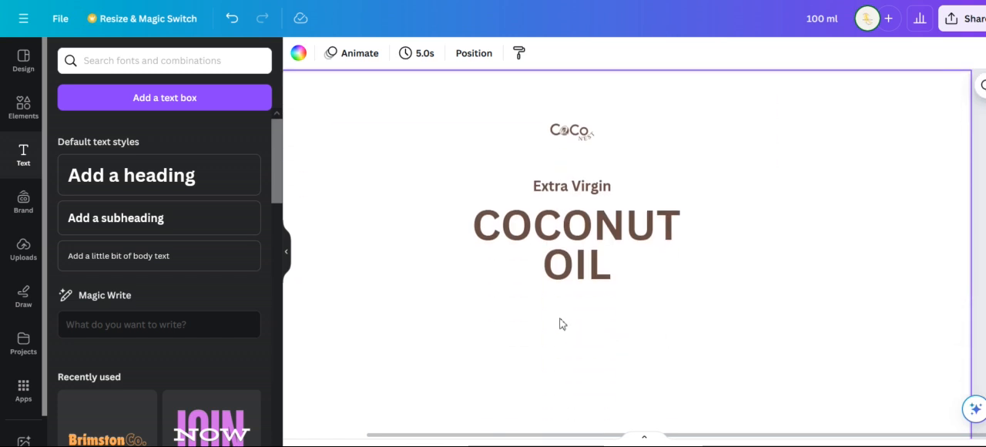
left_click(24, 121)
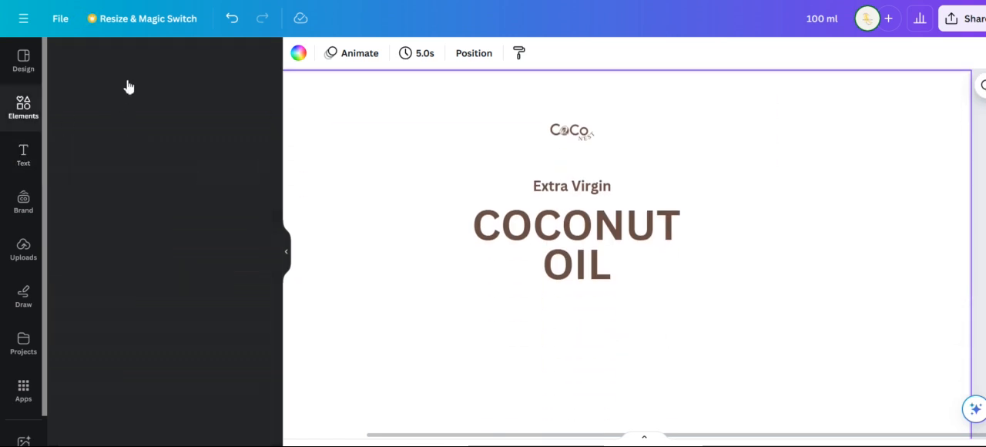
left_click(151, 67)
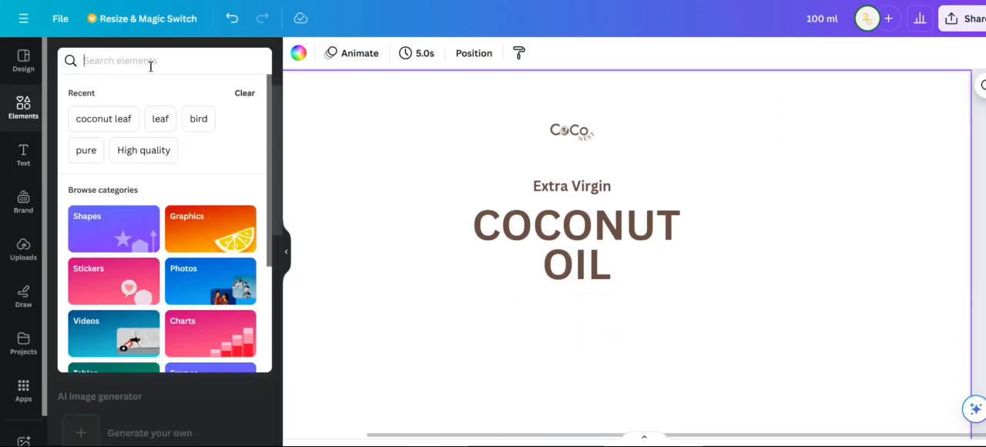
type("100")
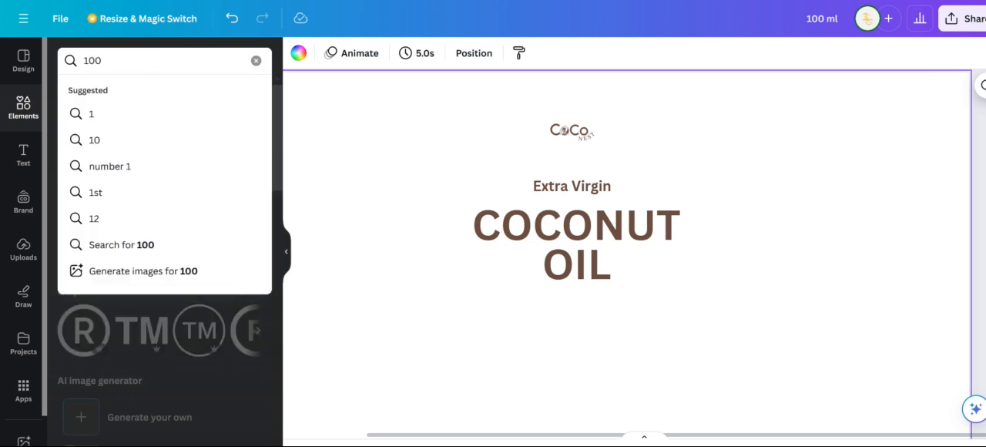
key("Caps_Lock")
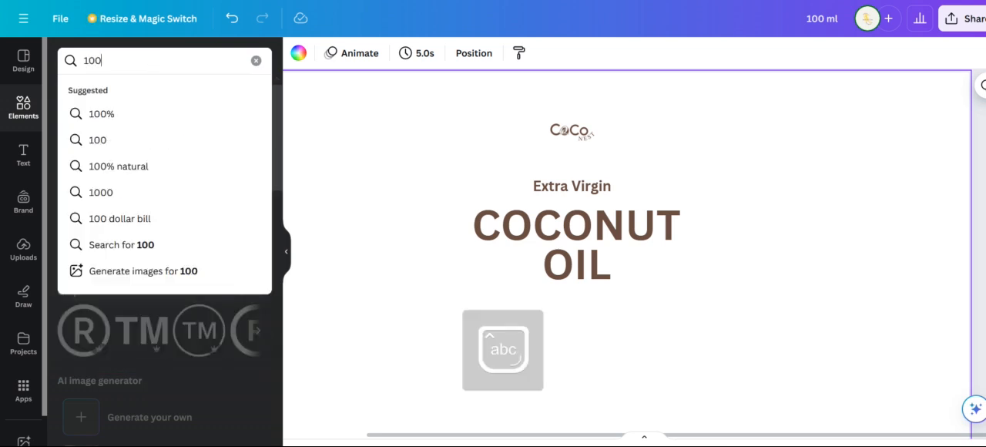
type("00% pur")
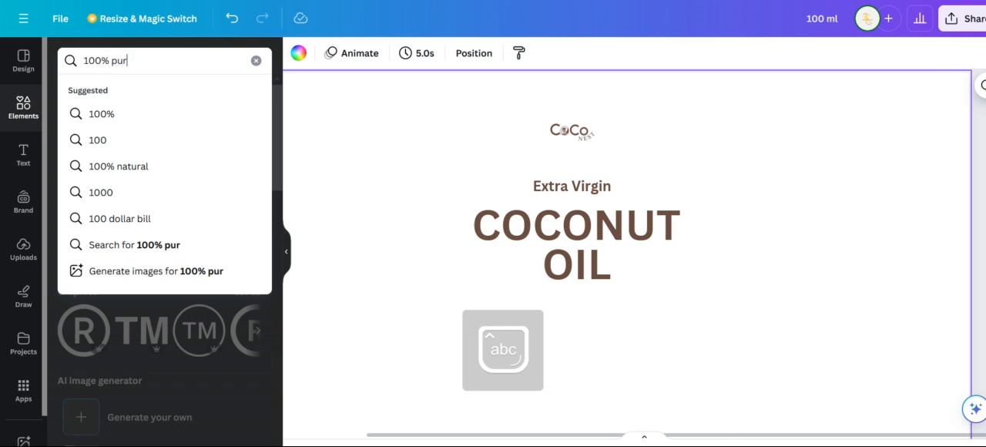
type("e")
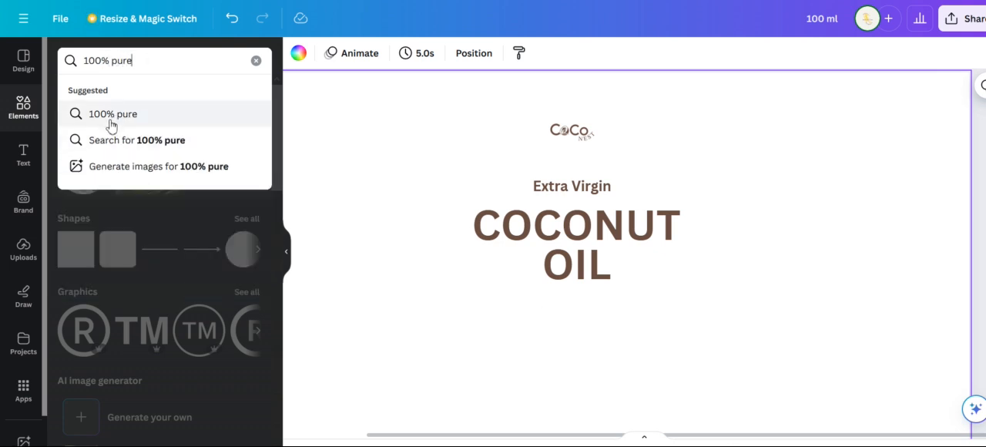
left_click(112, 122)
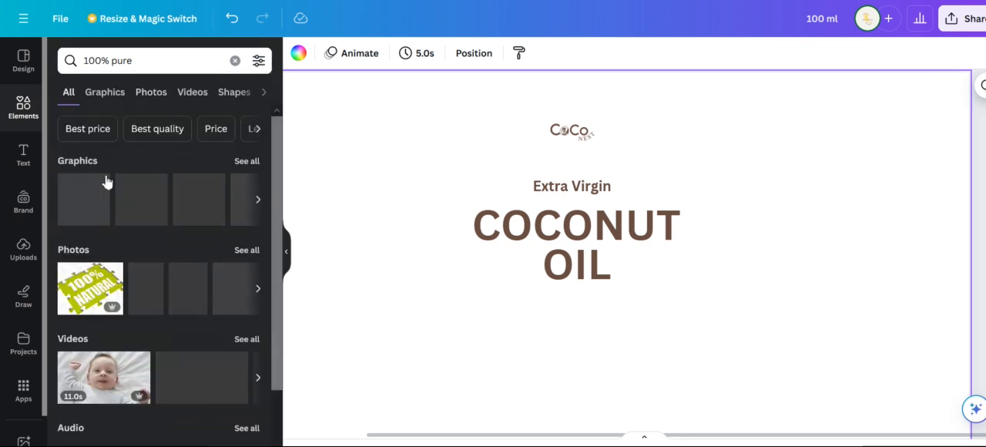
From all the matching graphics, add the green "100% Pure" leaf badge at a small size, below and to the left of "OIL"
left_click(247, 162)
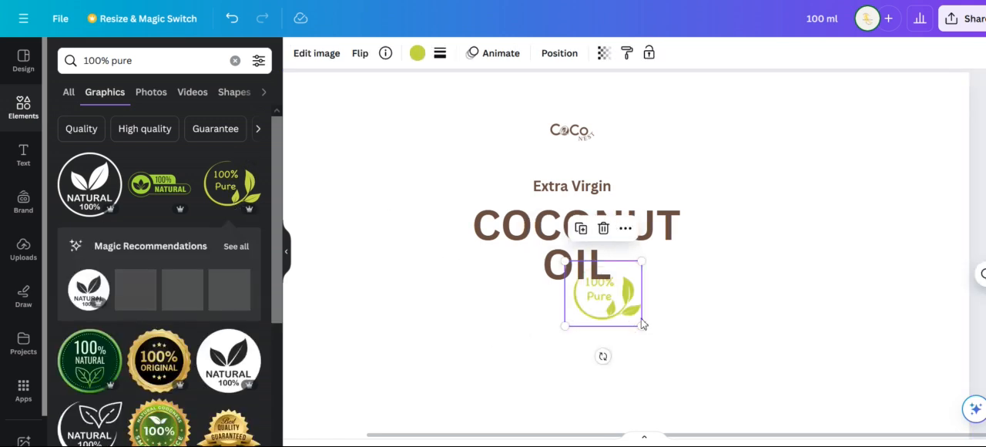
left_click_drag(618, 307, 532, 337)
scroll(578, 269, "up", 5)
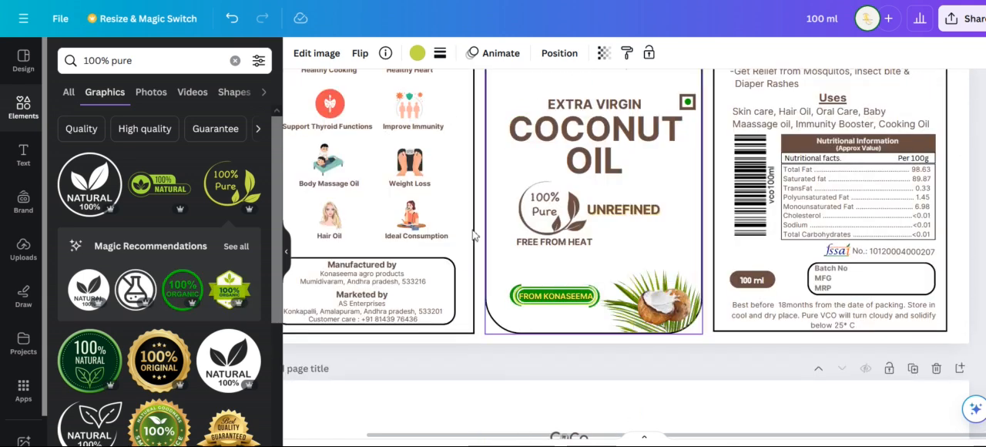
scroll(708, 367, "down", 5)
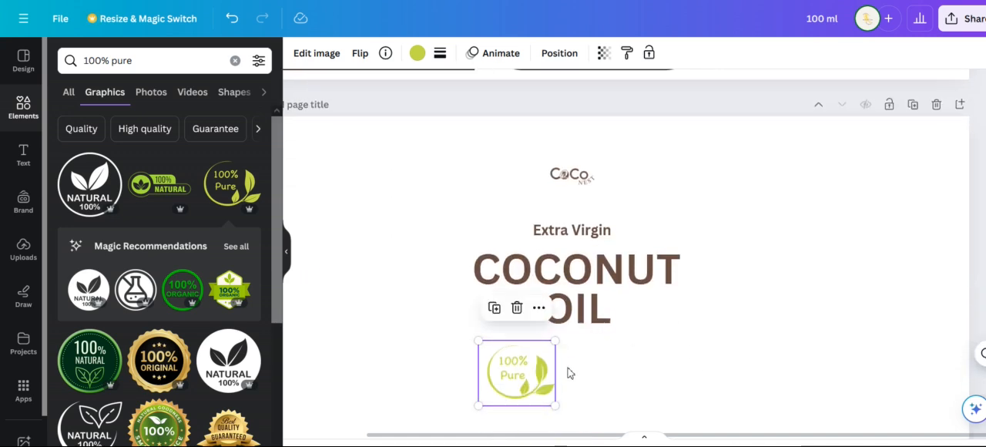
Recolor the "100% Pure" badge with the document's brown
left_click(417, 53)
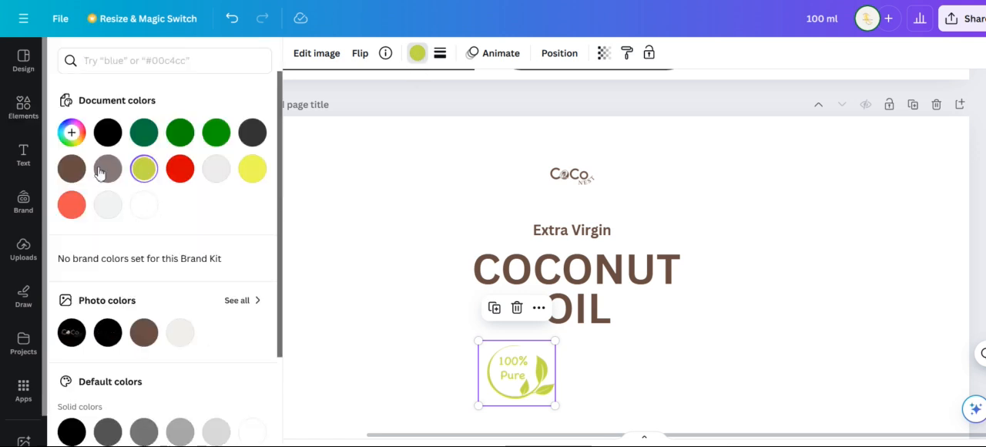
left_click(72, 169)
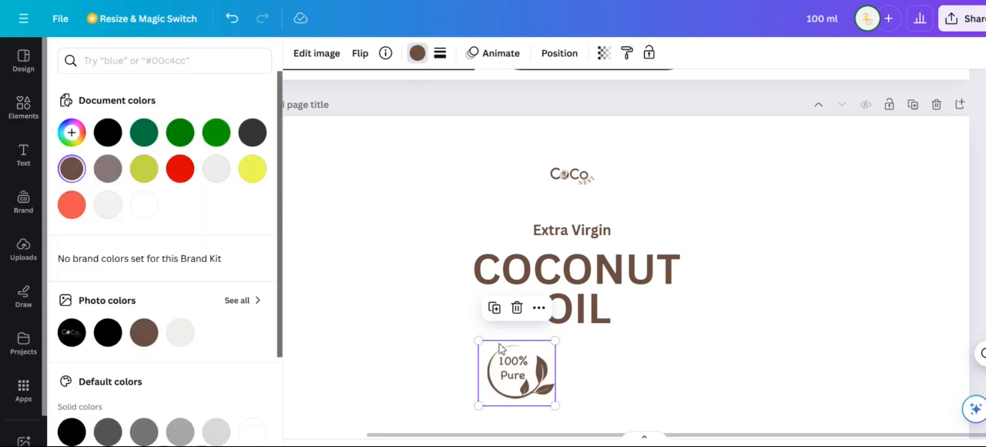
left_click(608, 359)
Add a subheading to the second page reading "UNREFINED" in capitals
scroll(612, 231, "up", 5)
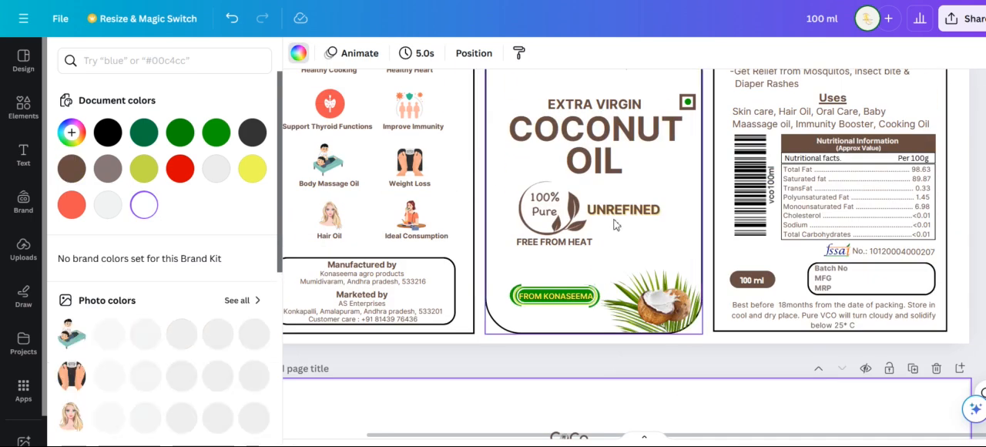
scroll(658, 356, "down", 5)
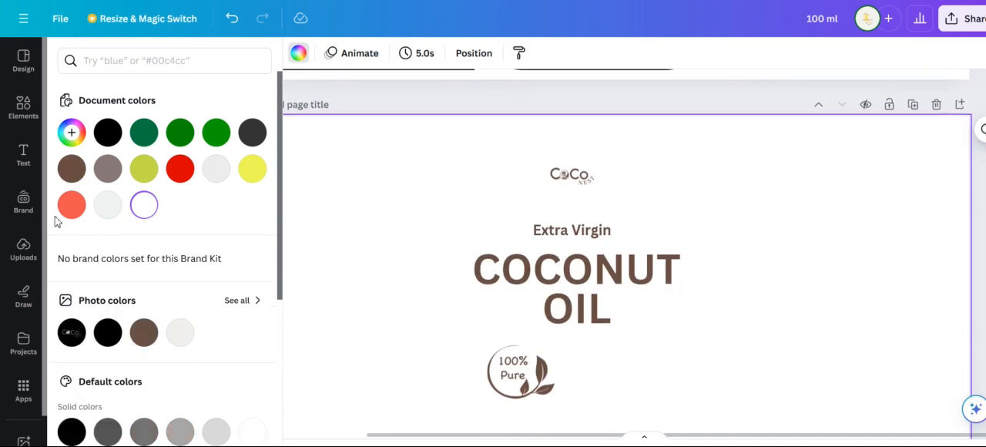
left_click(20, 166)
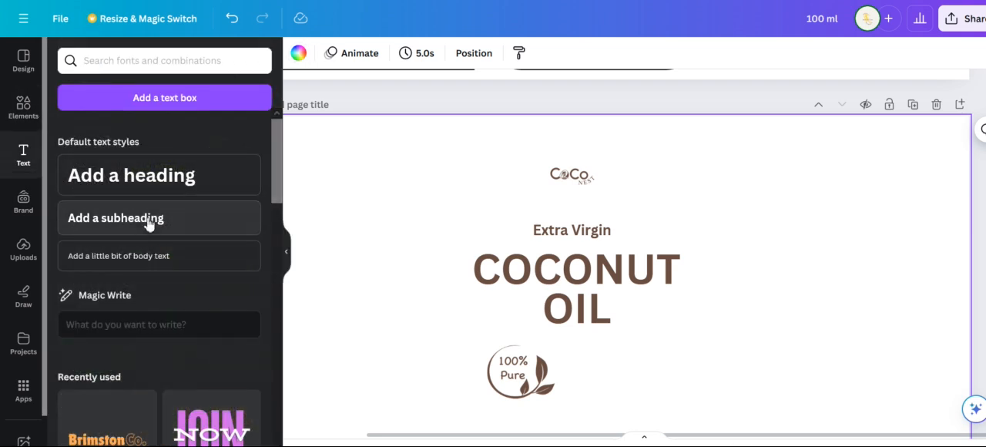
left_click(150, 220)
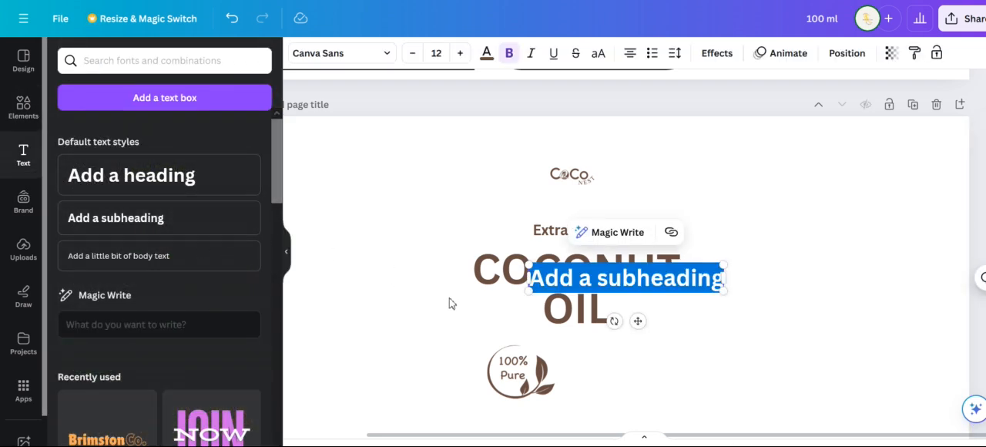
key("BackSpace")
type("UNREFINED")
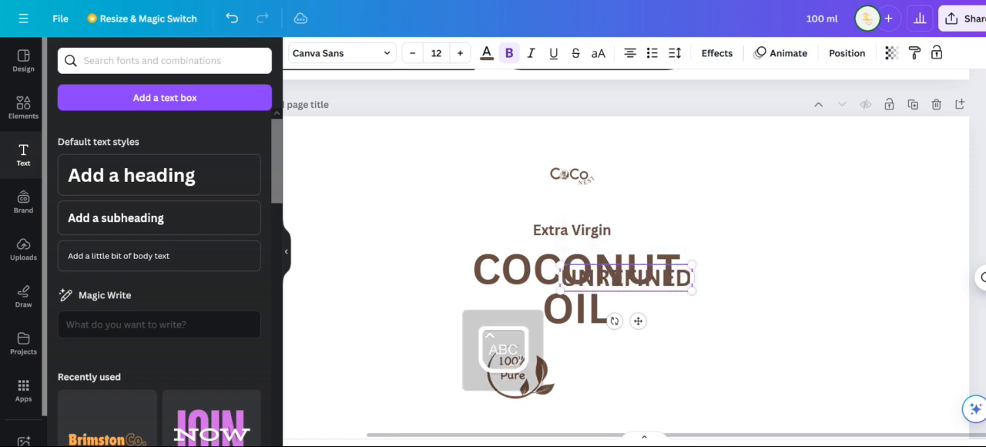
left_click(738, 299)
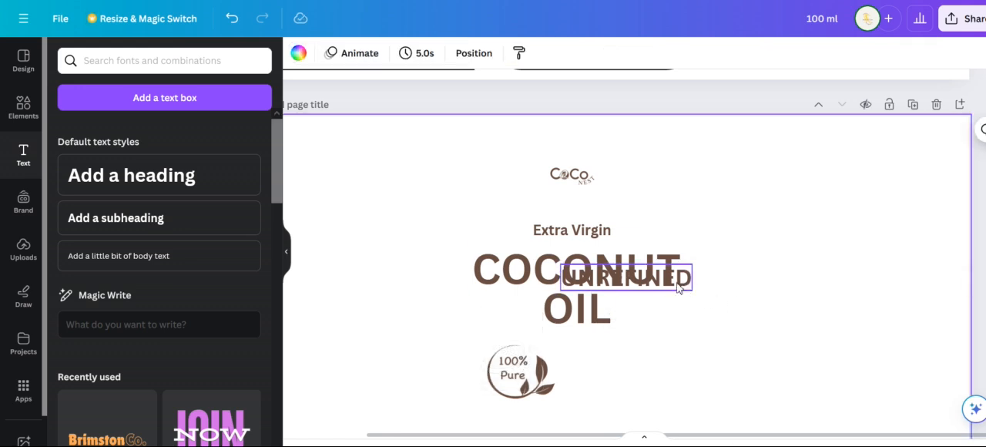
Move "UNREFINED" to the right of the "100% Pure" badge and scale it down to about size 7.5
left_click_drag(675, 315, 682, 406)
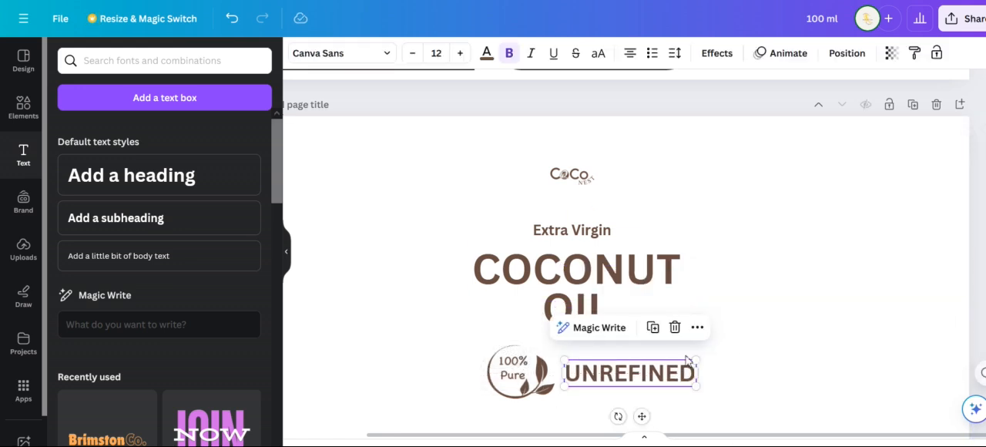
left_click_drag(691, 363, 612, 379)
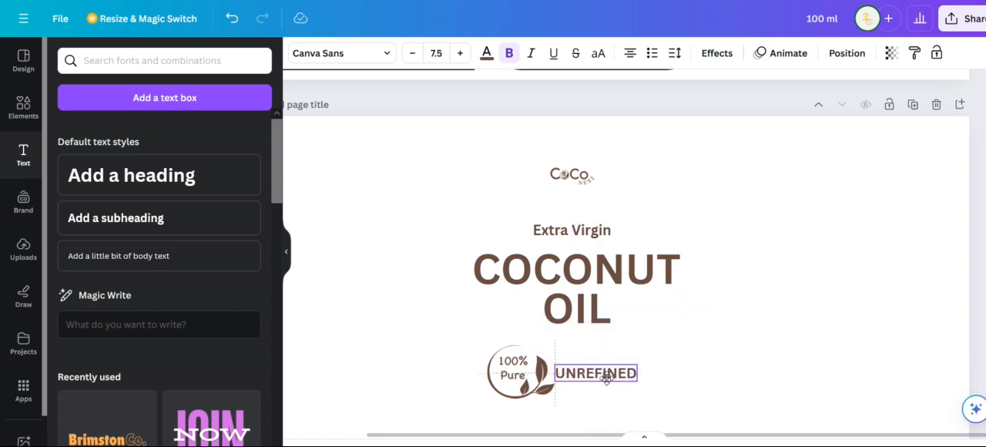
left_click(704, 362)
Duplicate the "UNREFINED" text and place the copy directly beneath the "100% Pure" badge
scroll(707, 313, "up", 3)
scroll(707, 314, "up", 2)
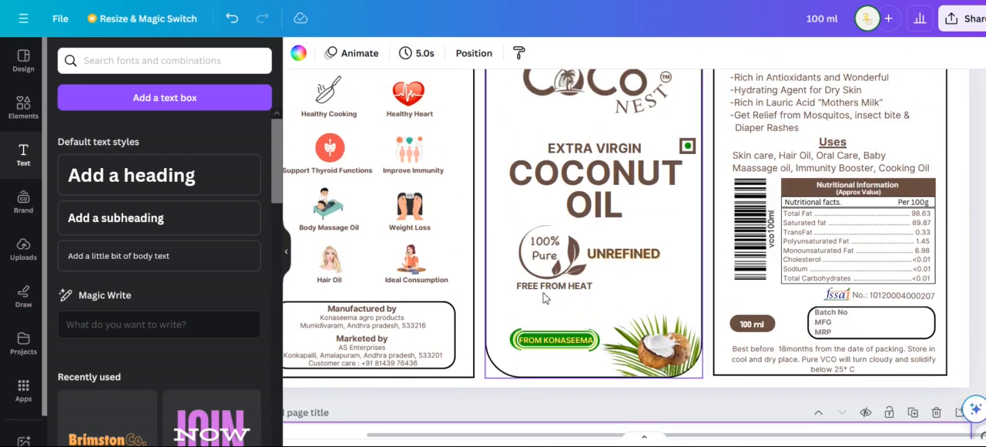
scroll(704, 315, "down", 4)
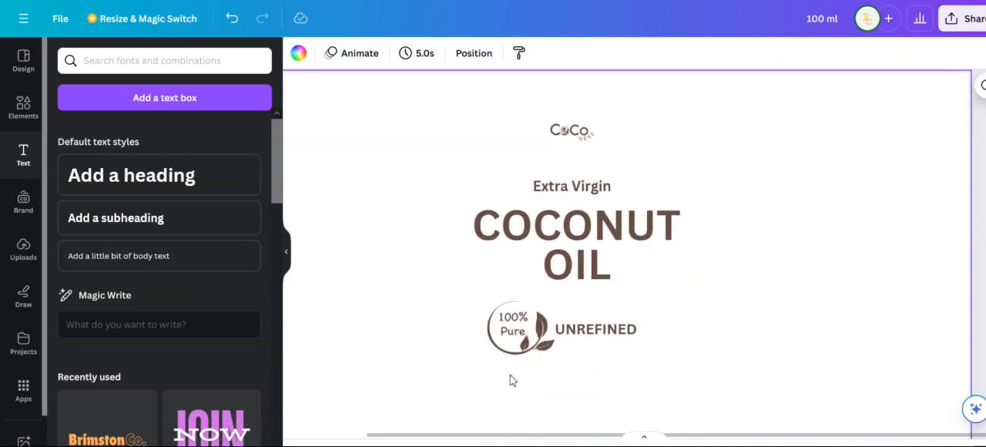
left_click(606, 337)
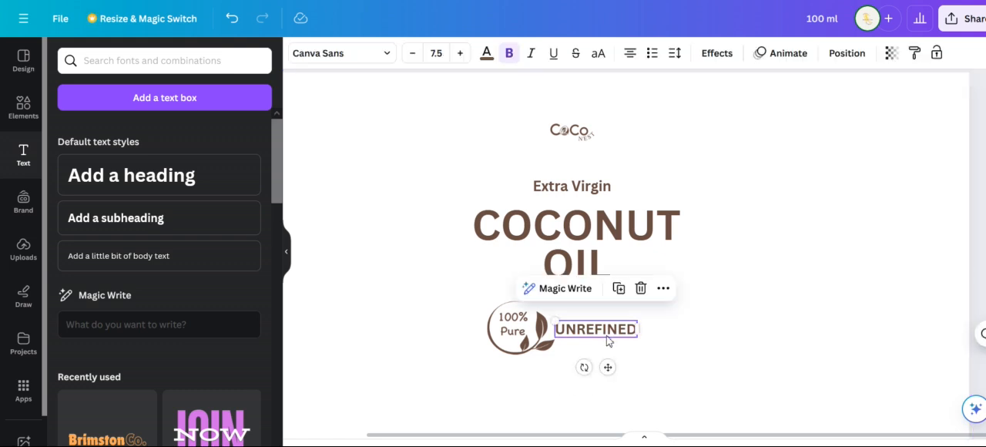
key("ctrl+d")
left_click_drag(630, 356, 522, 374)
Replace the wording of the copied text beneath the badge with "FREE FROM HEAT" in capitals
double_click(520, 370)
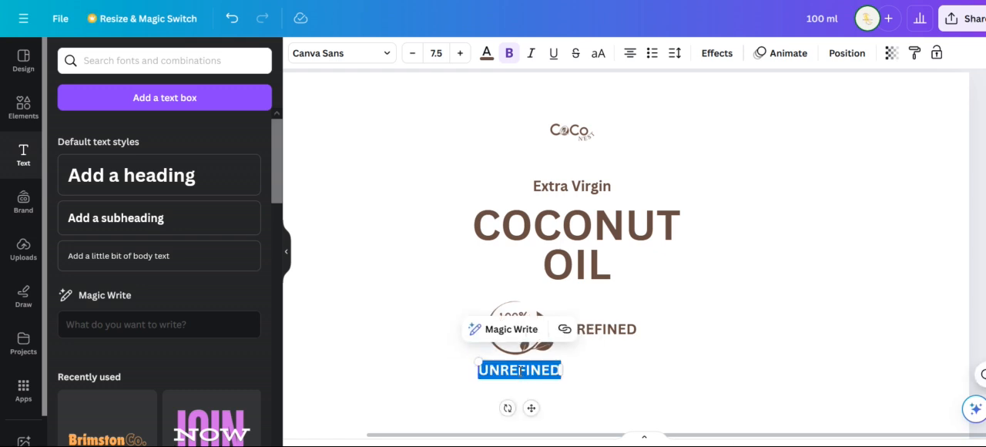
key("Caps_Lock")
key("Caps_Lock")
type("FREE FROM HE")
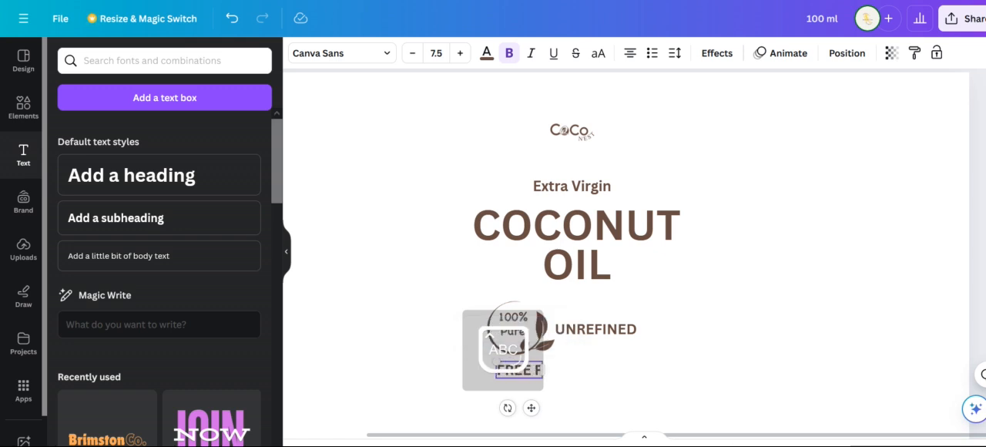
type("AT")
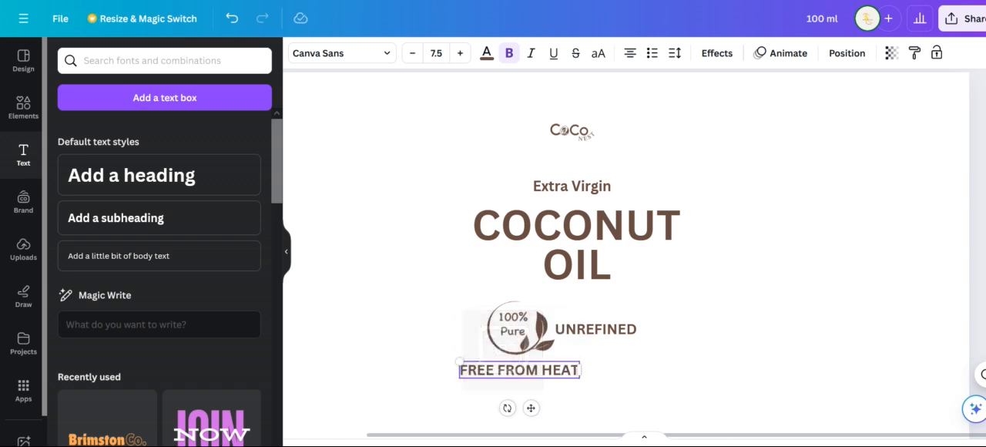
Scale the "FREE FROM HEAT" text down to size 6.7 and move it slightly closer beneath the "100% Pure" badge
left_click(534, 376)
left_click(463, 370)
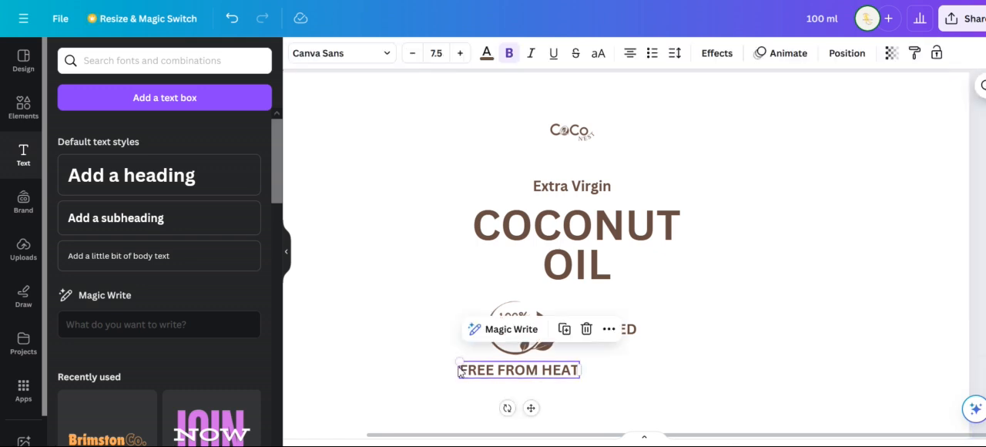
left_click_drag(461, 362, 472, 365)
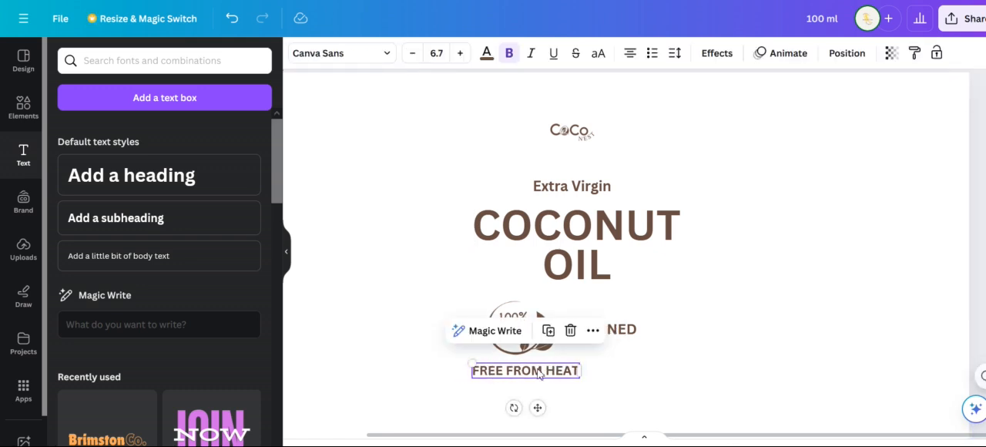
left_click_drag(538, 371, 537, 364)
scroll(640, 365, "up", 5)
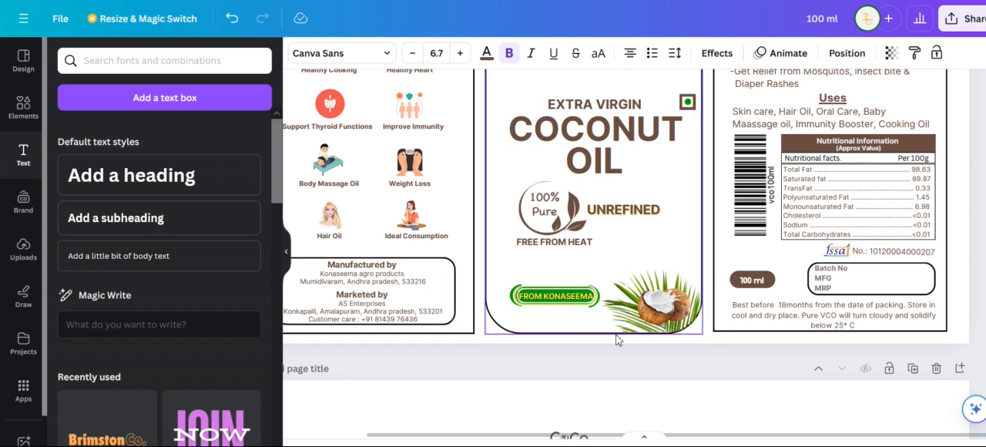
scroll(568, 347, "down", 5)
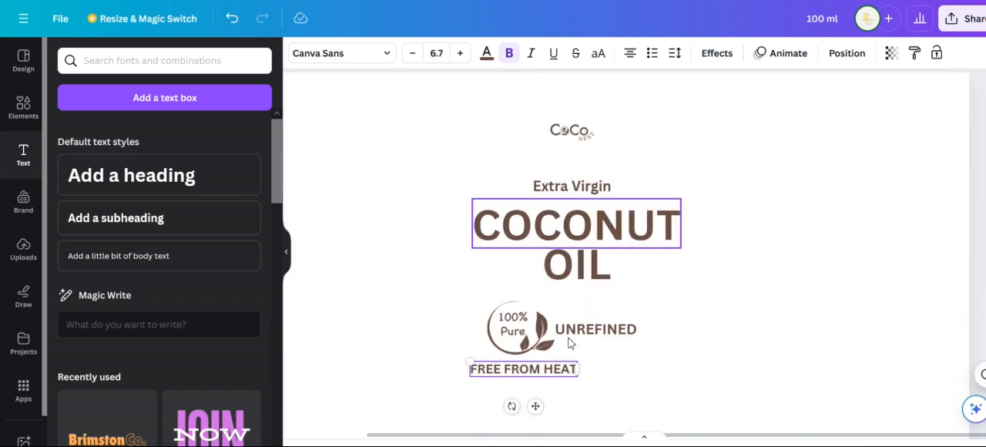
Add a square shape, flatten it into a horizontal bar, and place it below the "FREE FROM HEAT" text
scroll(650, 354, "down", 1)
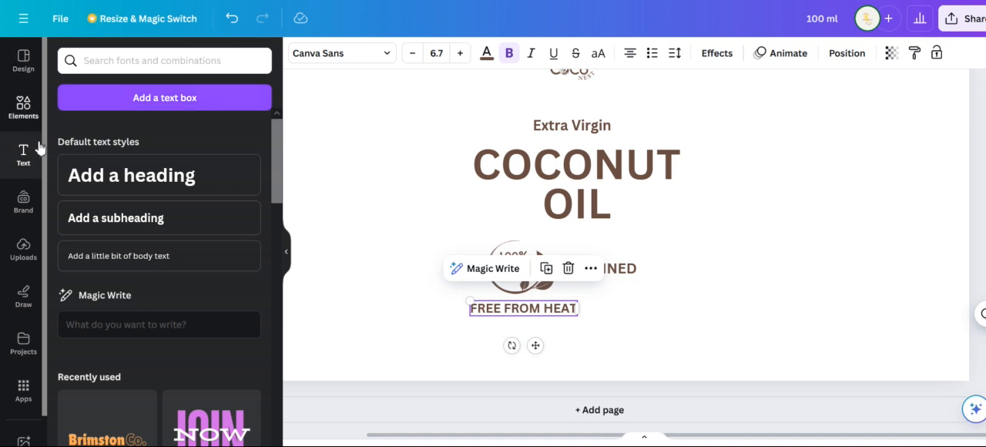
left_click(23, 108)
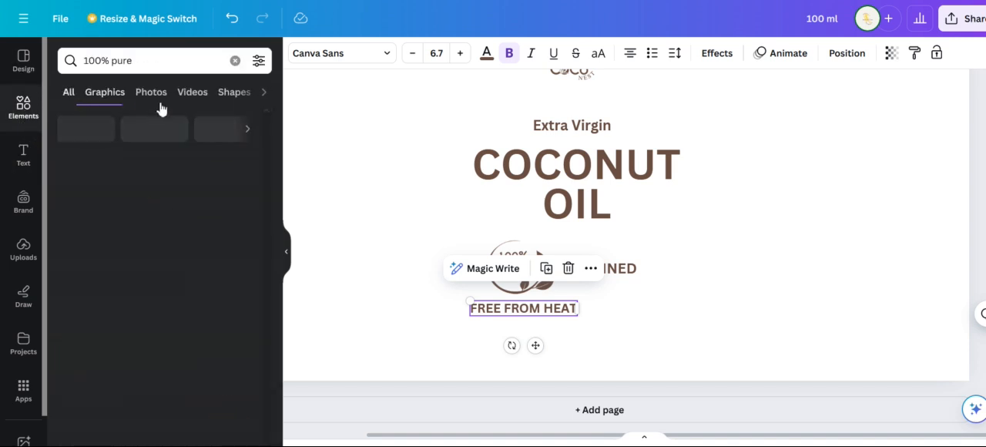
left_click(235, 60)
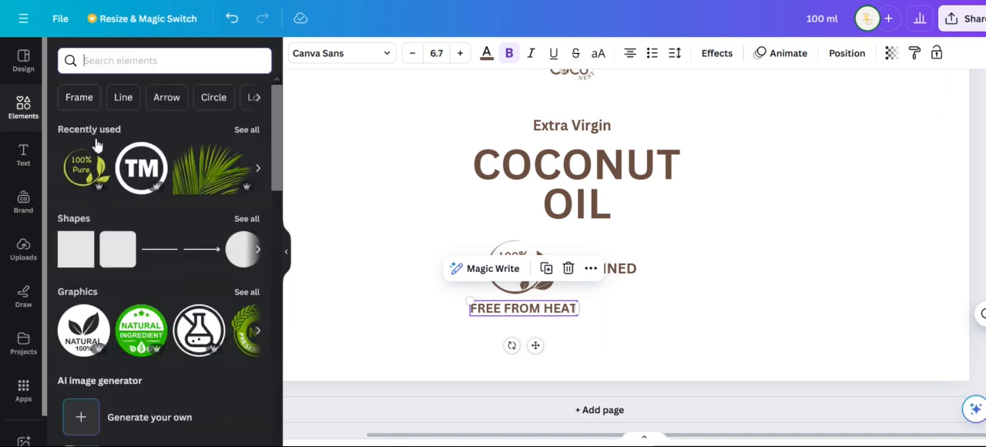
left_click(78, 98)
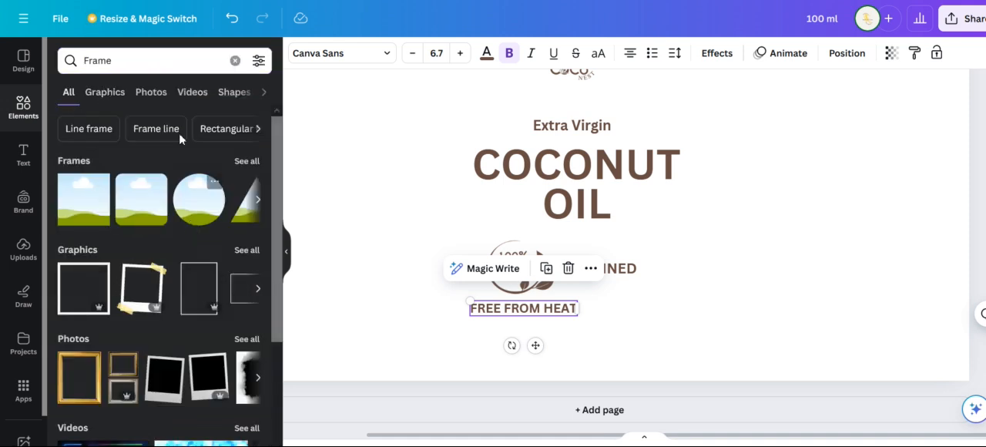
left_click(235, 60)
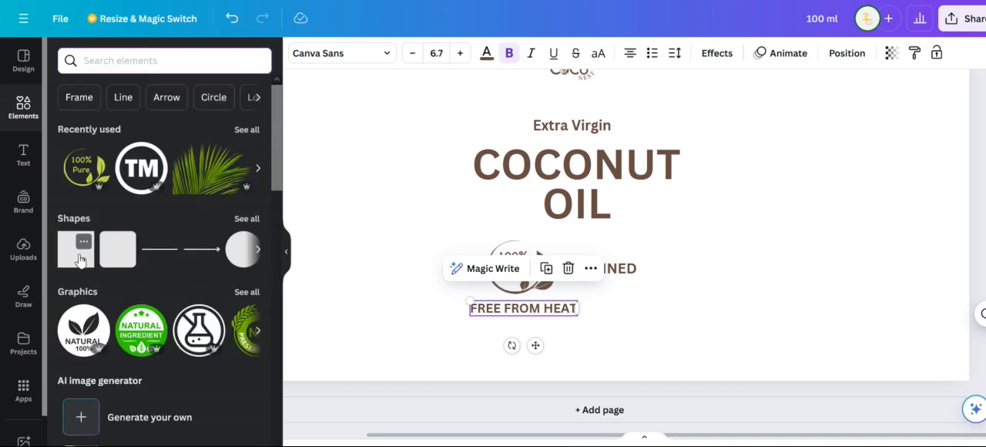
left_click(77, 260)
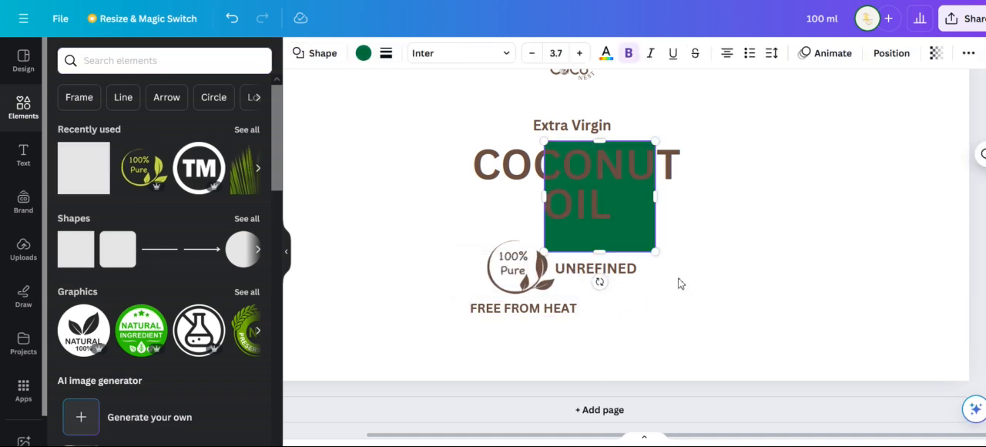
left_click_drag(603, 143, 605, 224)
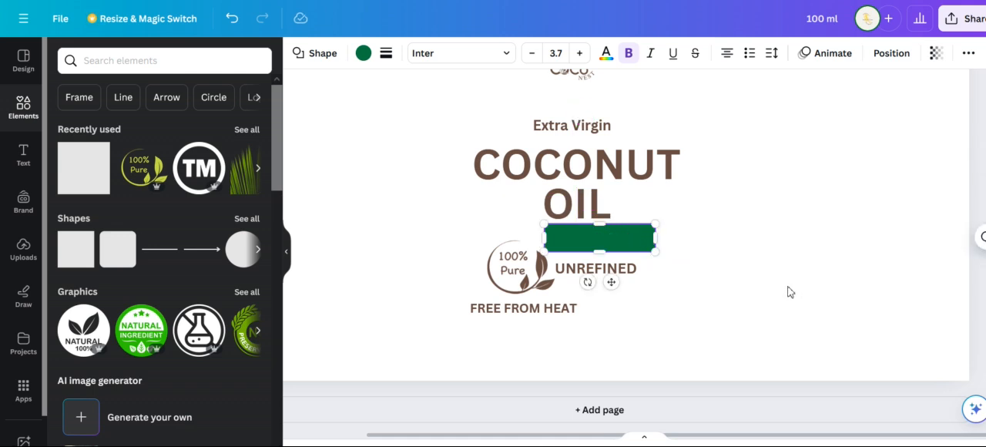
left_click_drag(625, 242, 607, 343)
Give the green bar a solid border of weight 0.5 and a corner rounding of 10
scroll(702, 244, "up", 5)
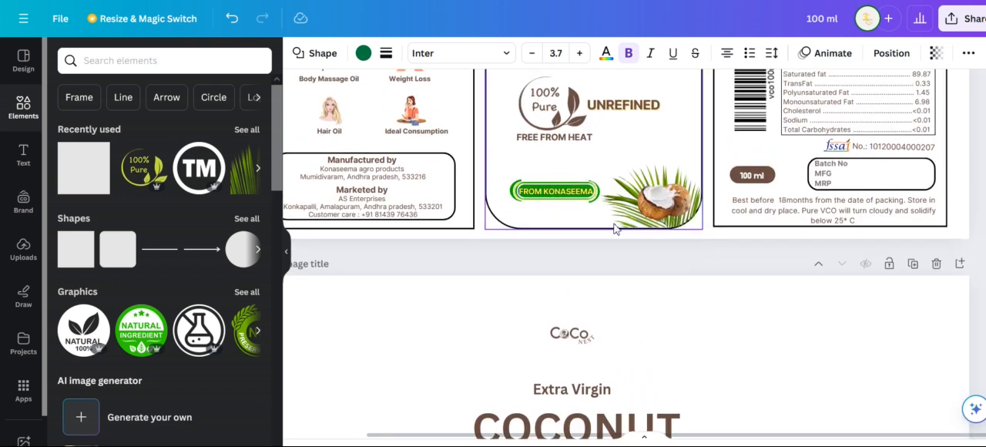
scroll(688, 257, "down", 5)
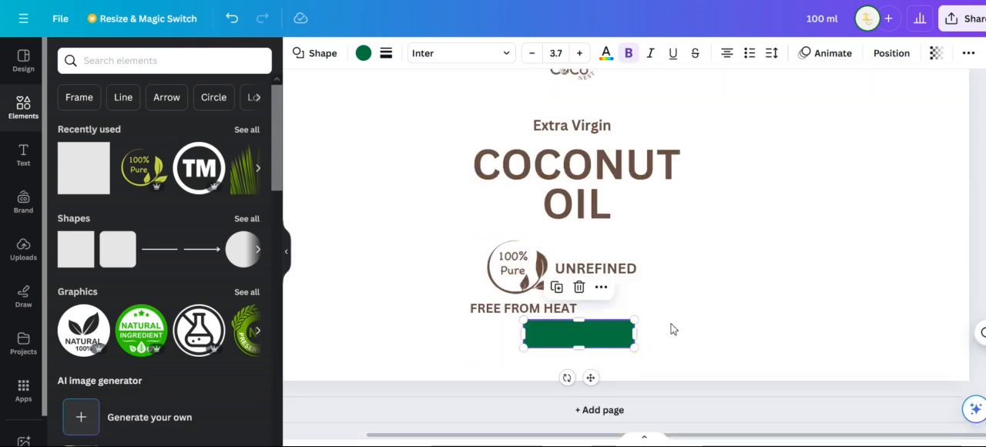
left_click(386, 54)
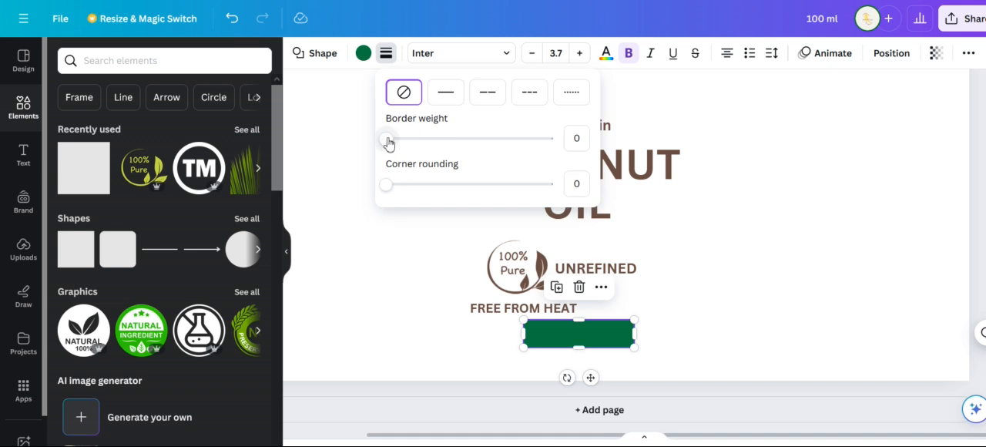
left_click_drag(388, 141, 394, 142)
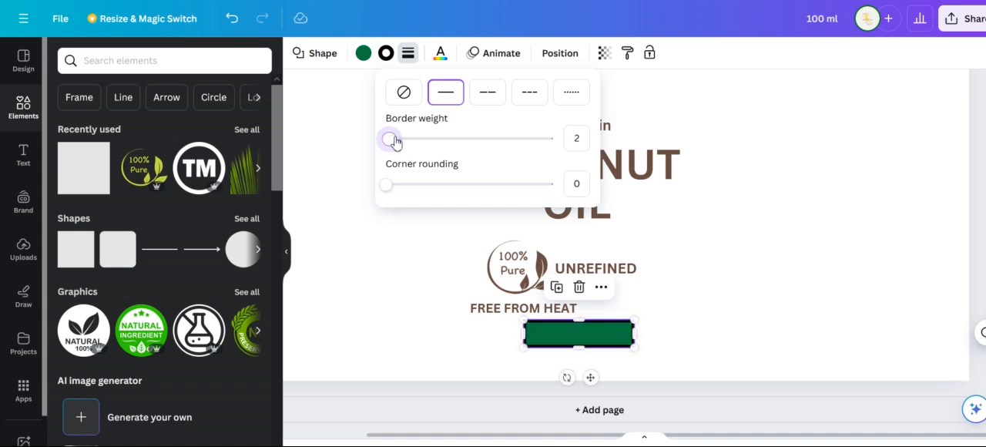
left_click(577, 139)
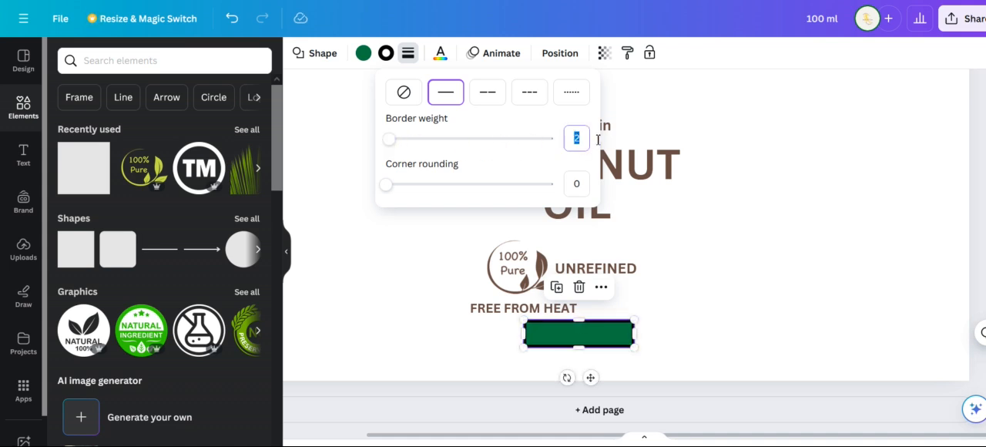
type("0.5")
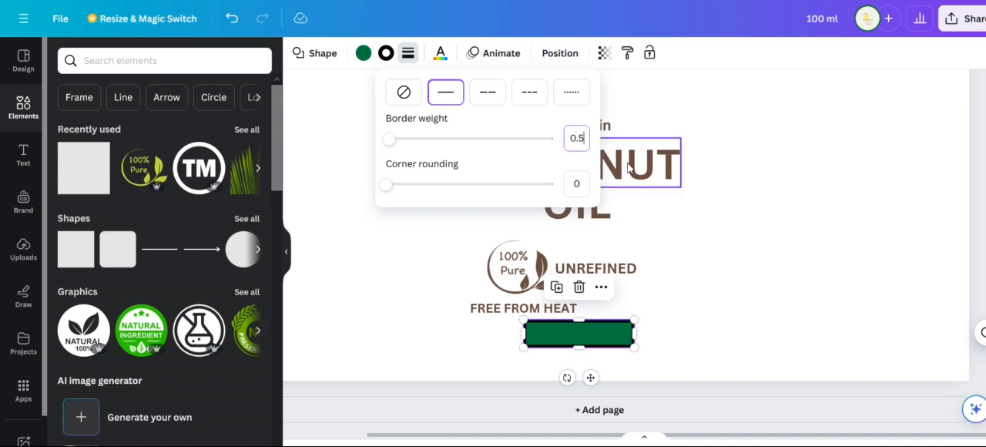
left_click_drag(392, 193, 402, 189)
Duplicate the rounded green bar, enlarge the copy slightly, and centre it over the original
scroll(683, 291, "up", 10)
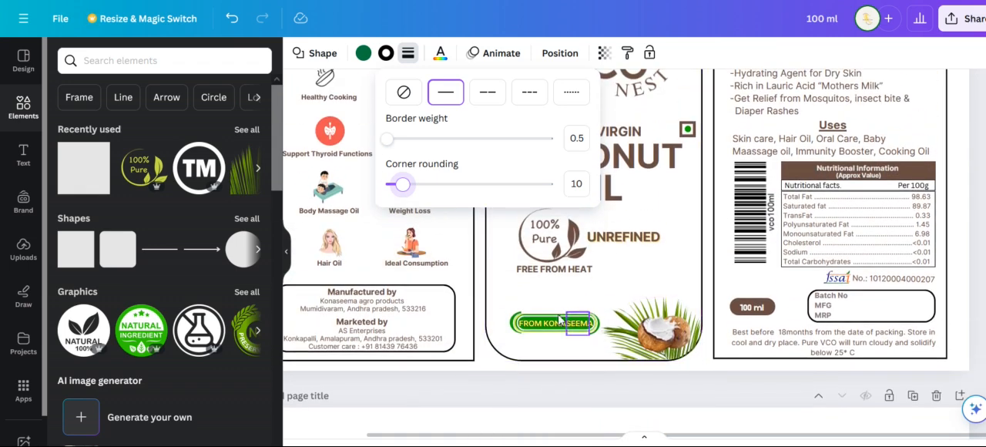
scroll(724, 316, "down", 8)
scroll(714, 342, "down", 2)
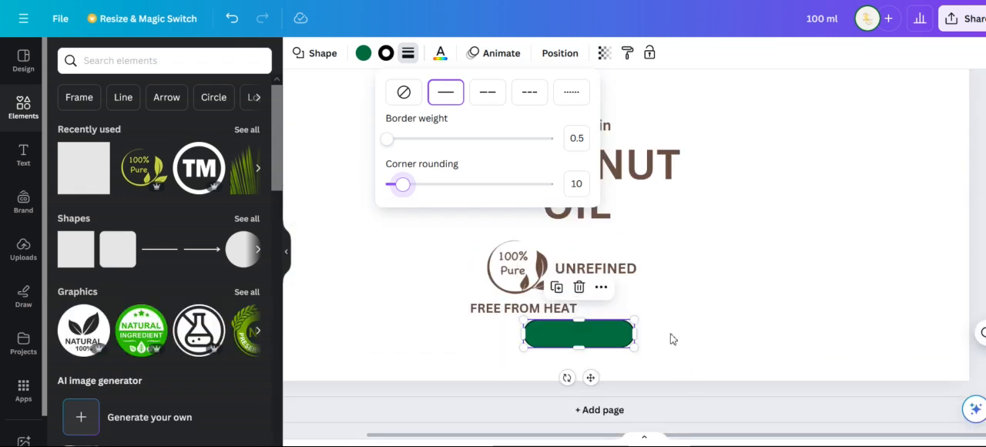
left_click(600, 343)
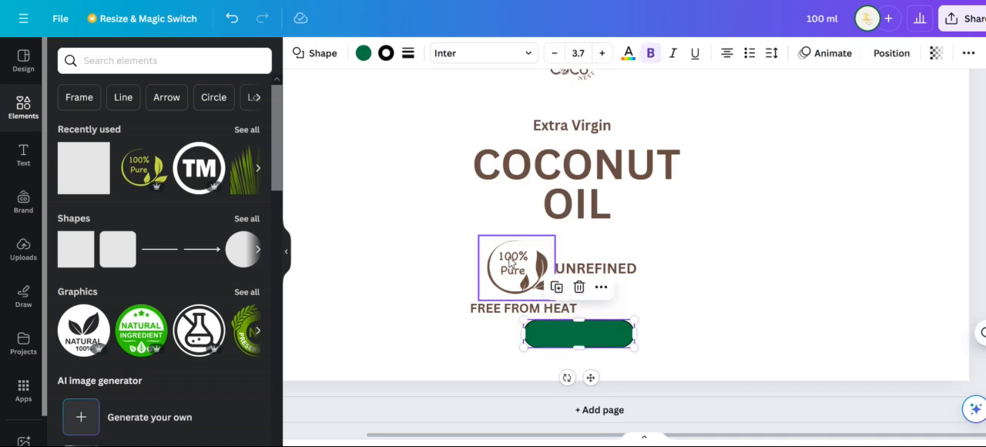
key("ctrl+d")
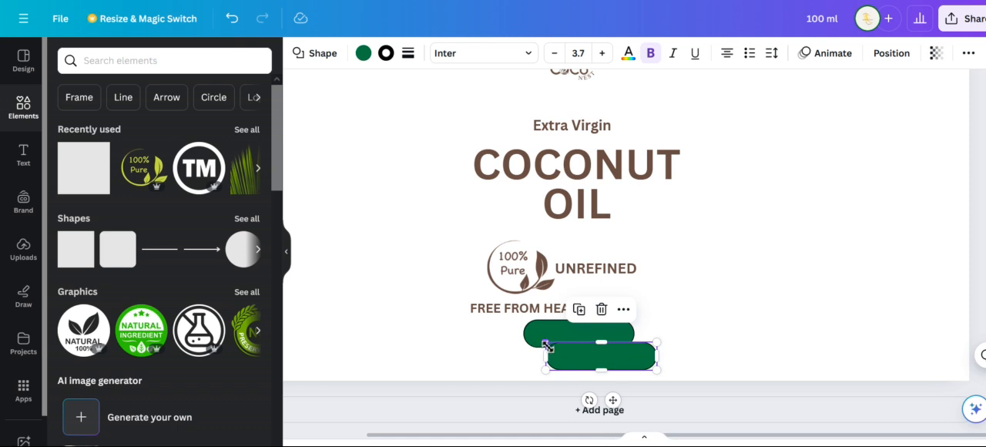
left_click_drag(545, 346, 540, 339)
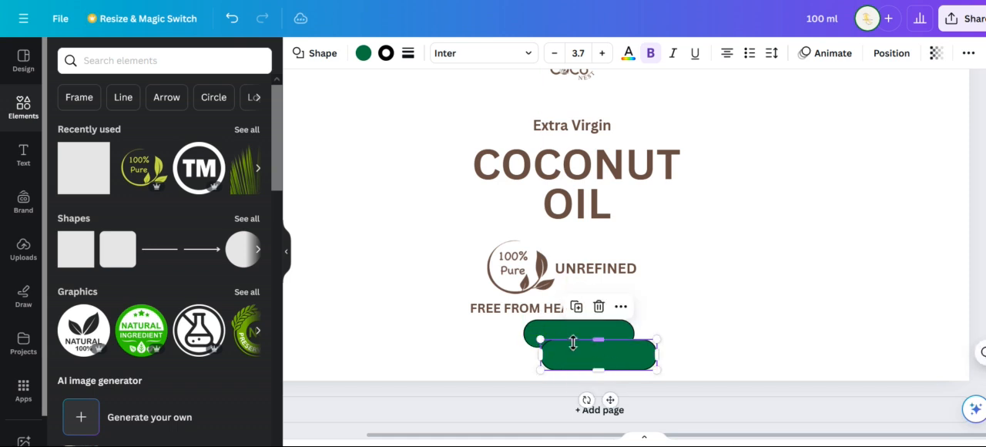
mouse_move(601, 340)
left_mouse_down()
mouse_move(600, 326)
mouse_move(572, 335)
mouse_move(581, 339)
left_mouse_up()
key("ctrl+z")
left_click_drag(627, 363, 609, 339)
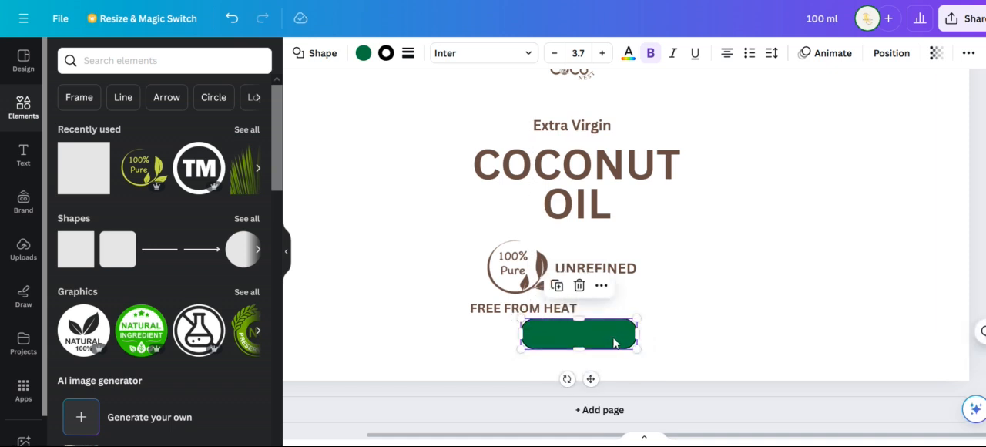
Move the slightly larger copy behind the original rounded bar in the layer order
right_click(617, 342)
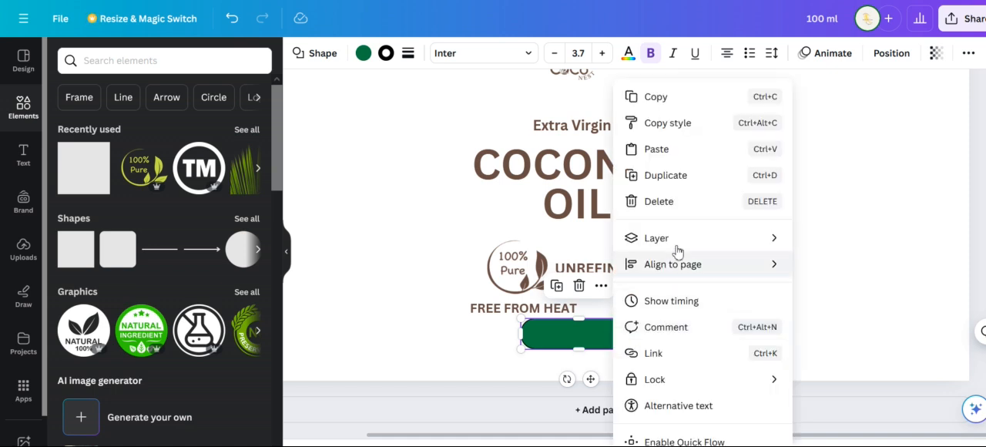
mouse_move(691, 249)
left_click(838, 315)
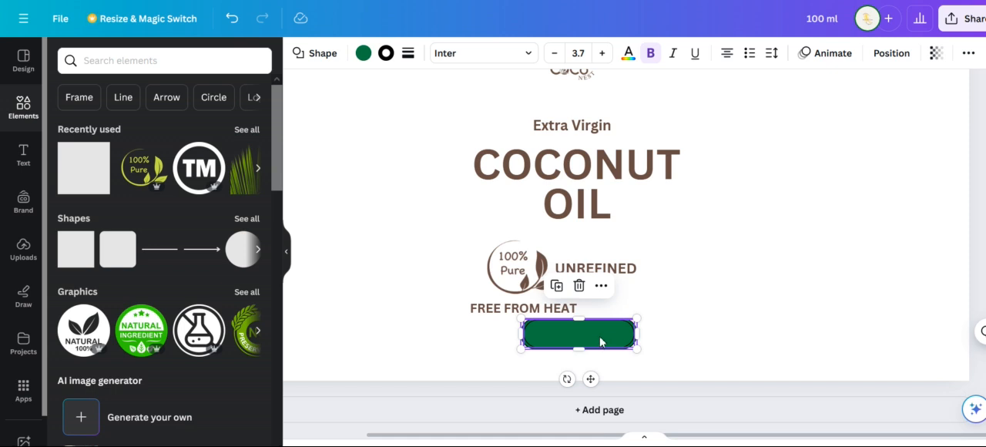
Change the fill of both the outer and the inner rounded bars to the brightest green among the document colors
scroll(657, 205, "up", 5)
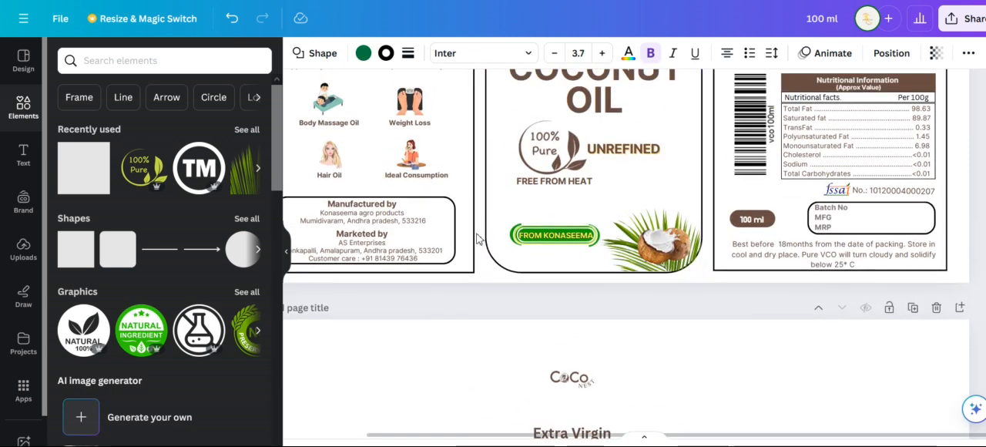
scroll(727, 316, "down", 4)
scroll(715, 317, "down", 1)
scroll(714, 317, "up", 1)
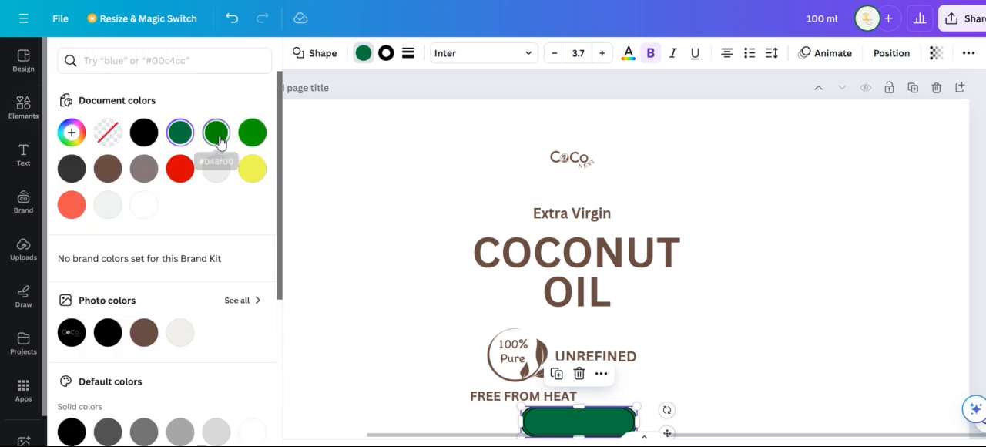
left_click(221, 140)
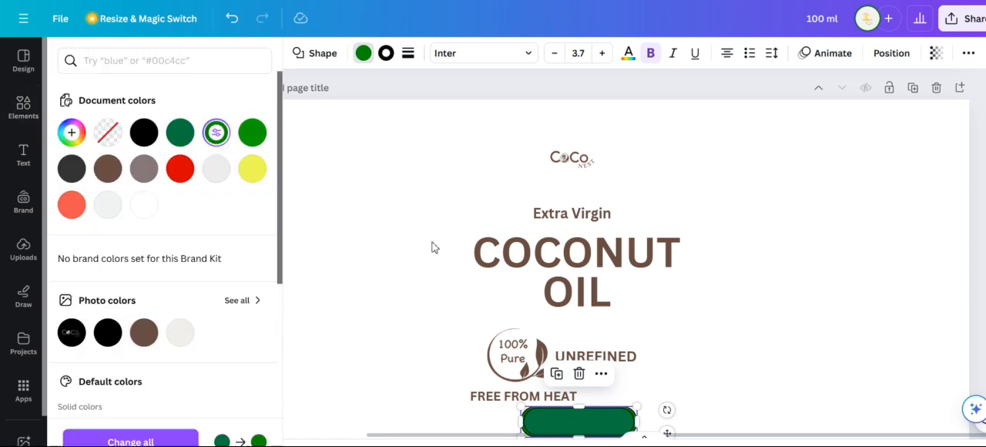
left_click(252, 137)
scroll(802, 393, "down", 1)
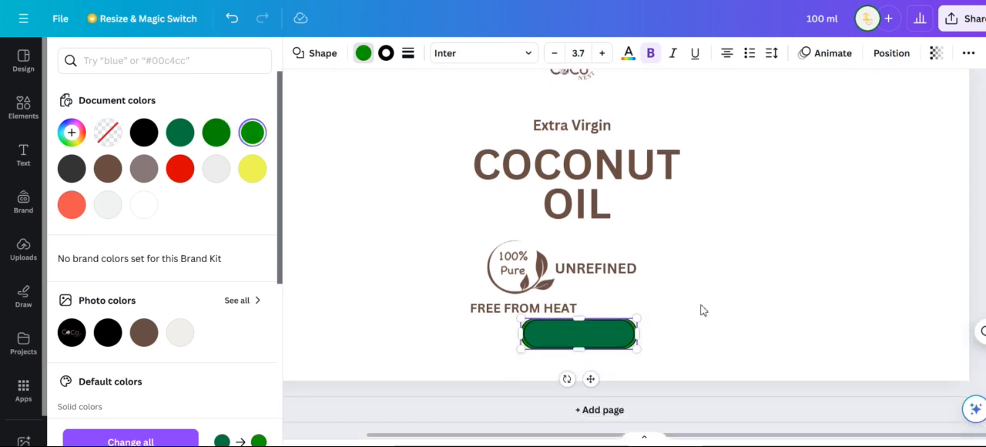
left_click(609, 338)
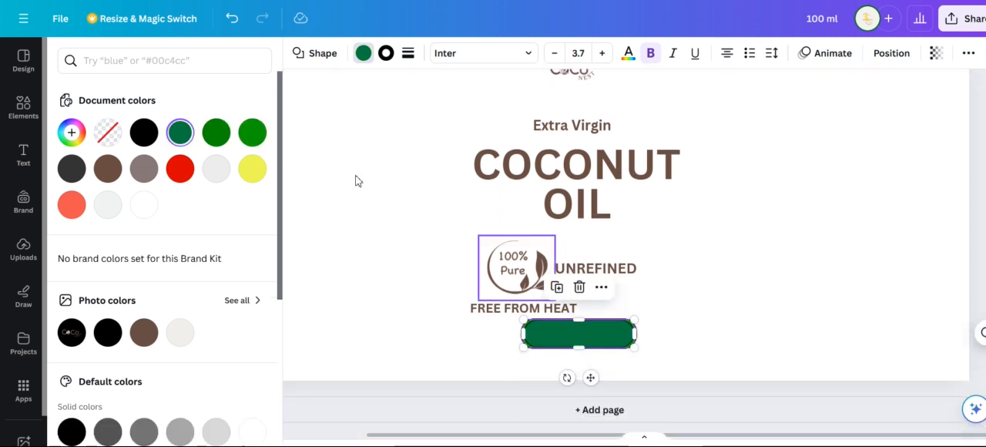
left_click(250, 135)
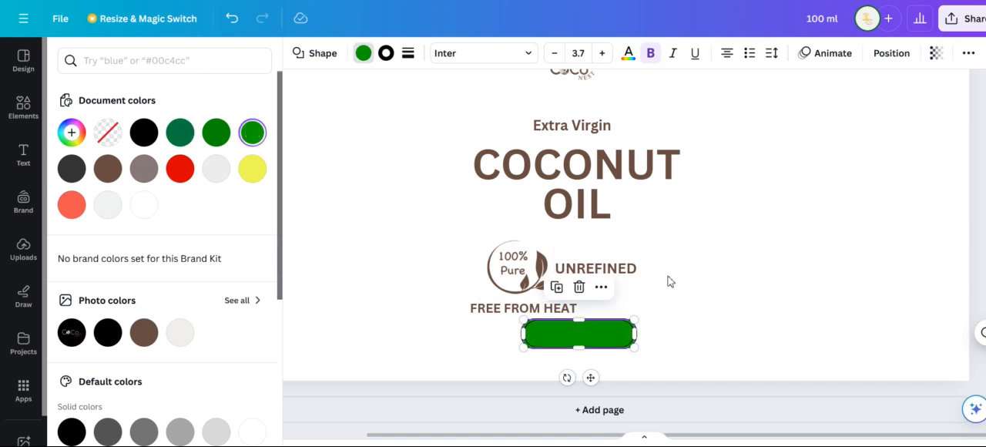
Set the border color of the inner rounded bar to the yellow from the document colors
scroll(659, 280, "up", 5)
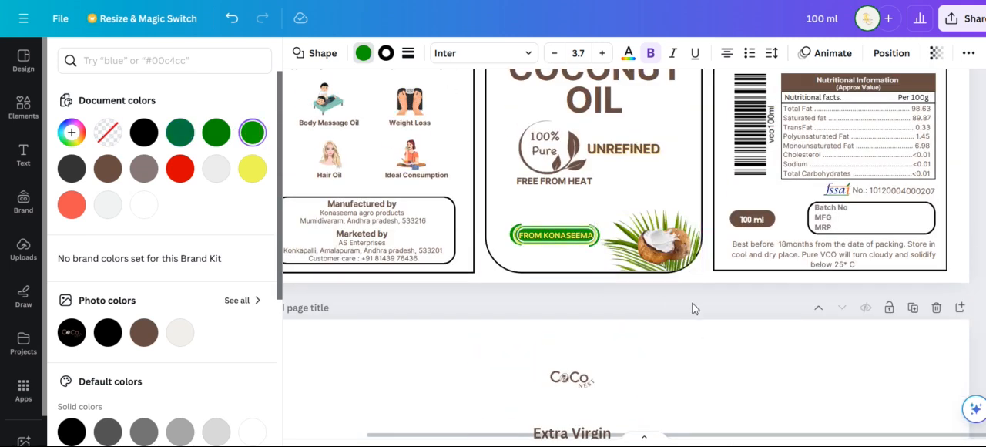
scroll(694, 308, "down", 4)
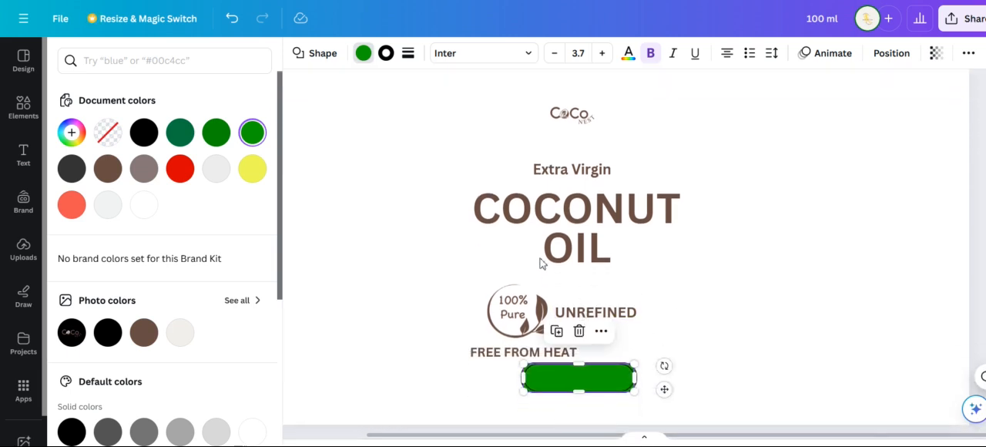
left_click(389, 55)
left_click(215, 167)
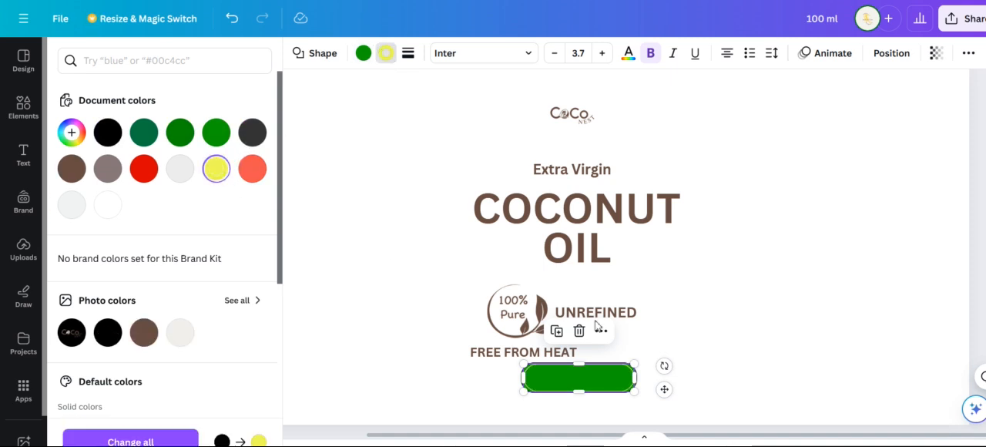
left_click(732, 356)
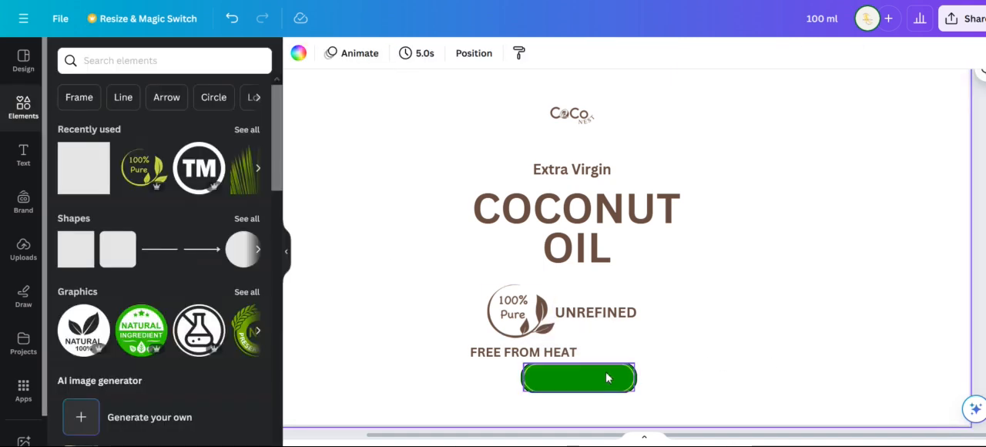
Add a circle shape, shrink it, and place it in the empty area to the right of the UNREFINED text
scroll(704, 347, "up", 4)
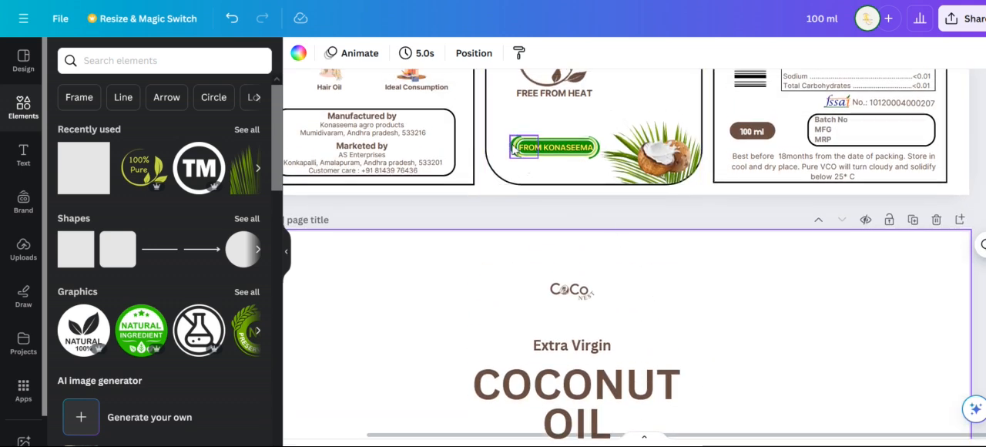
scroll(737, 356, "down", 4)
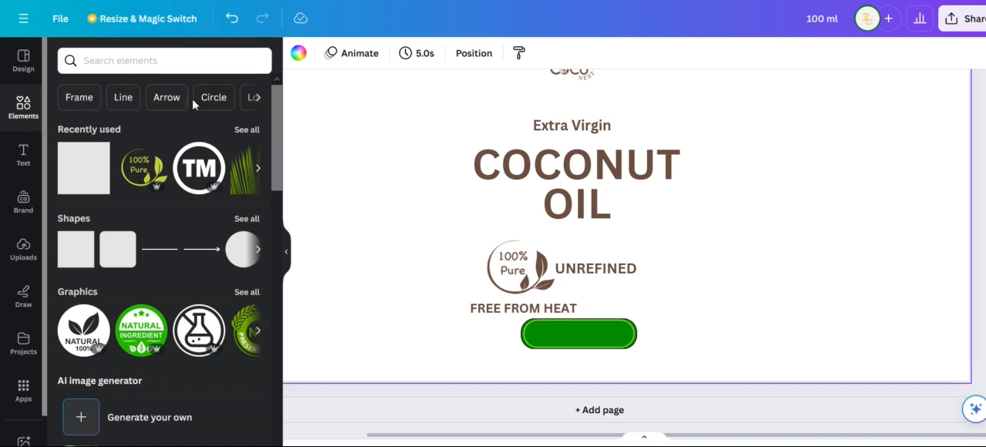
left_click(79, 97)
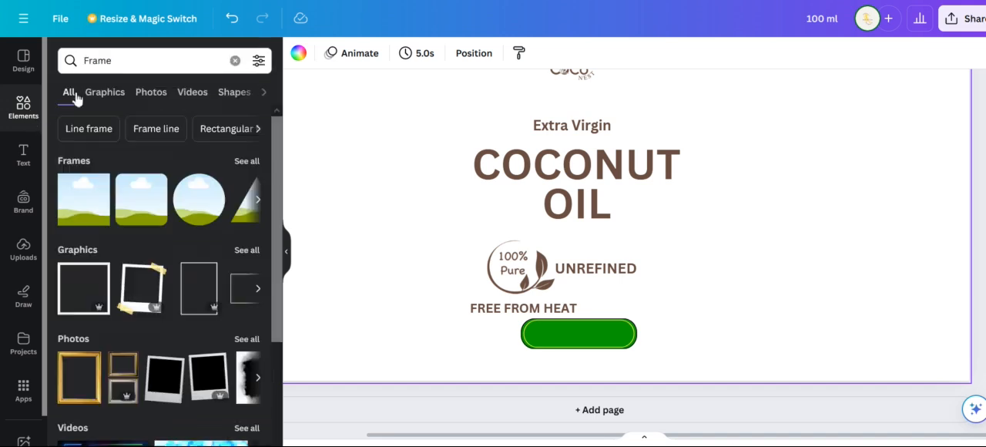
left_click(235, 61)
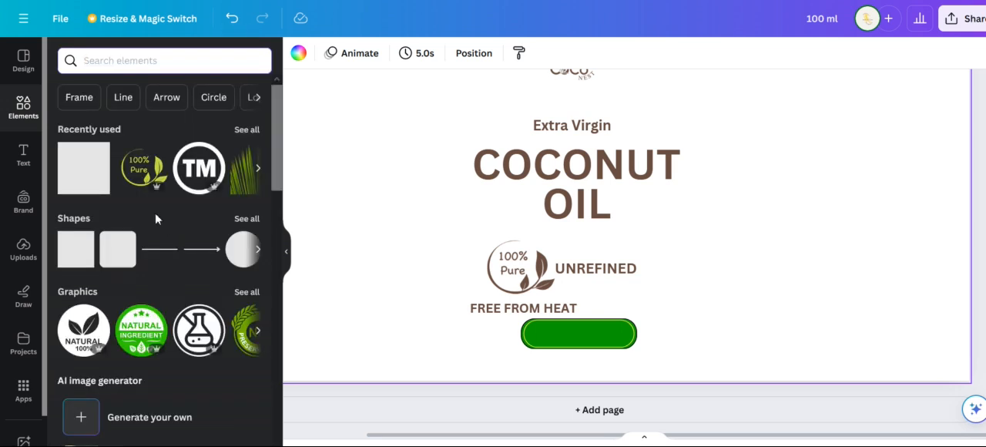
left_click(242, 249)
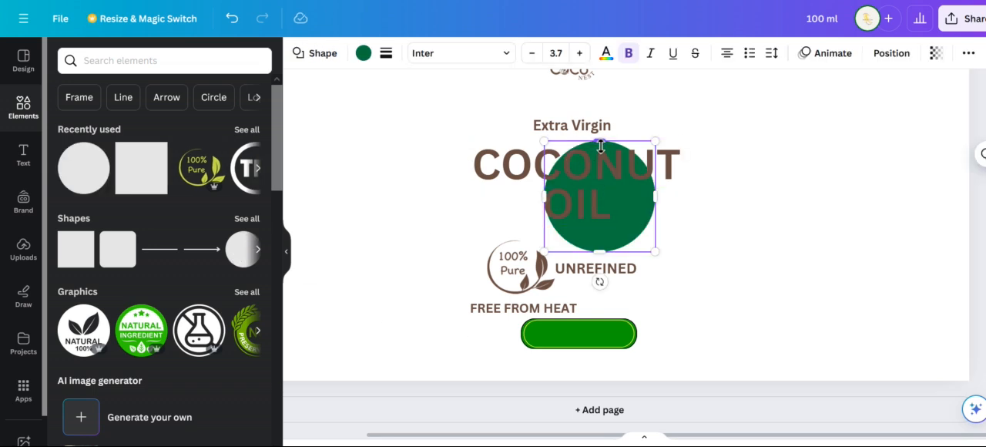
left_click_drag(544, 142, 716, 269)
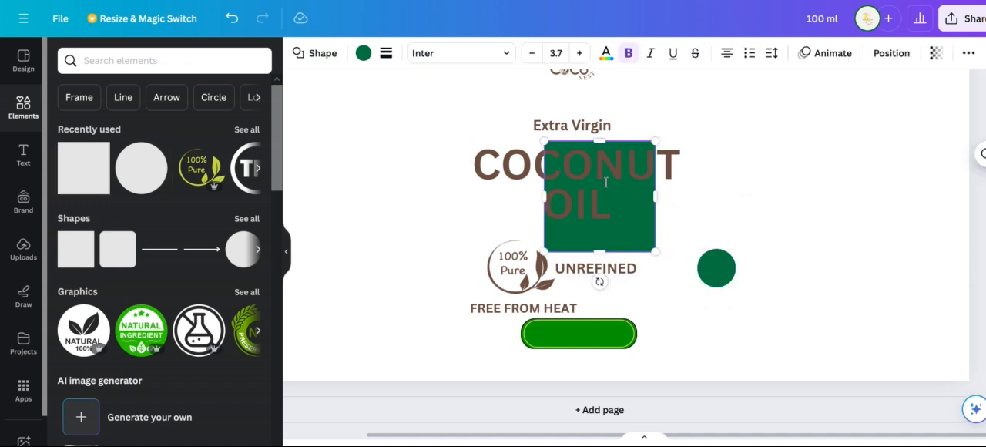
Add a small square over the right part of the green circle and fill it white
left_click_drag(544, 141, 624, 219)
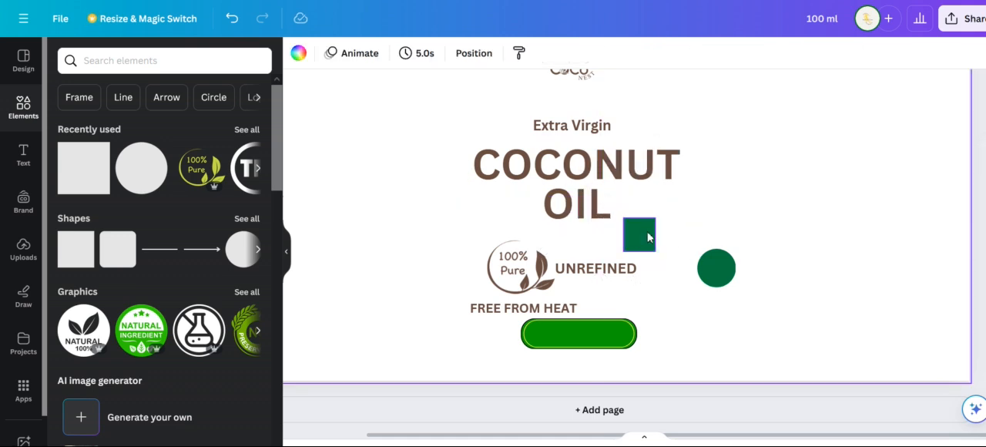
left_click_drag(639, 235, 751, 265)
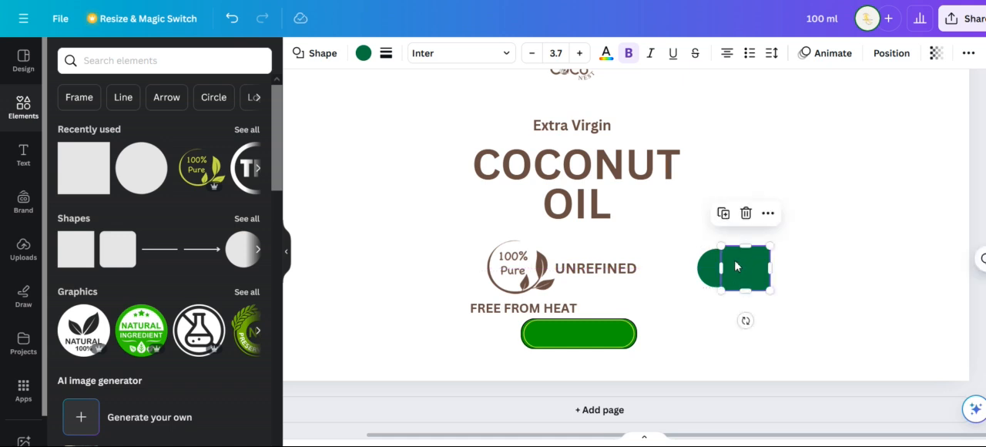
left_click(363, 53)
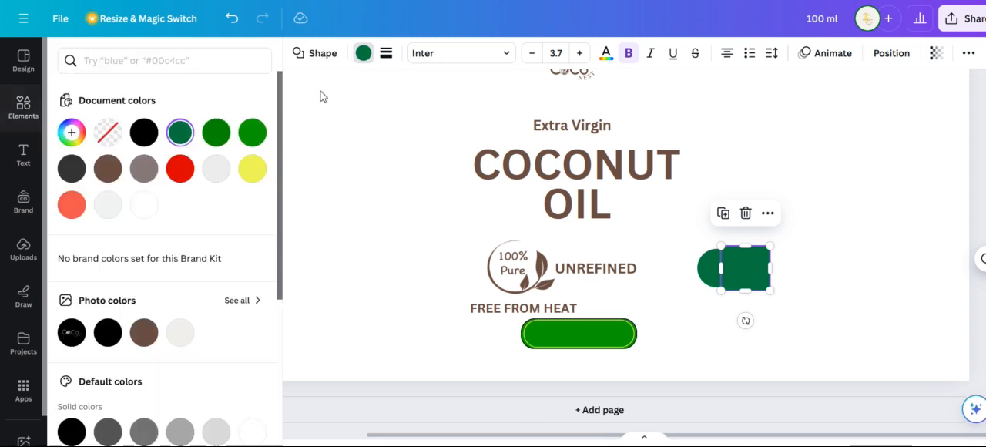
left_click(146, 209)
left_click(686, 226)
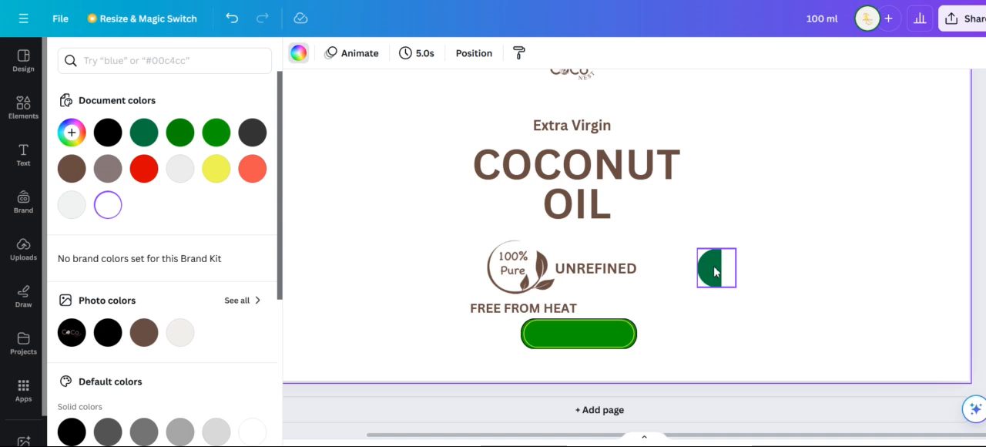
Turn the white square into a circle, then shrink and shift it over the green circle to leave a thin left-hand crescent
left_click_drag(714, 269, 753, 270)
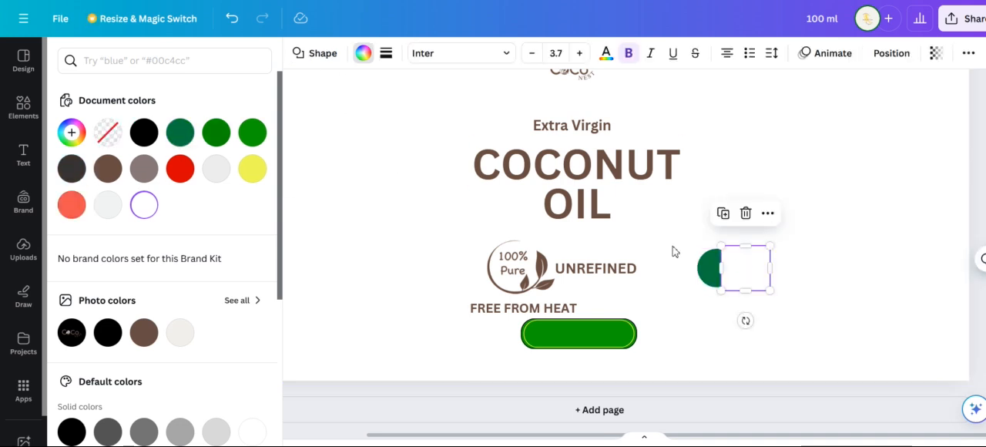
left_click(302, 51)
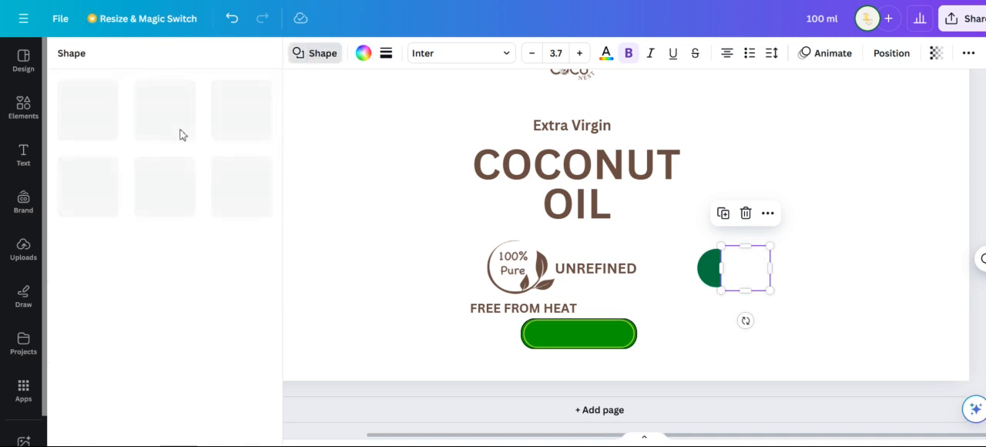
left_click(223, 129)
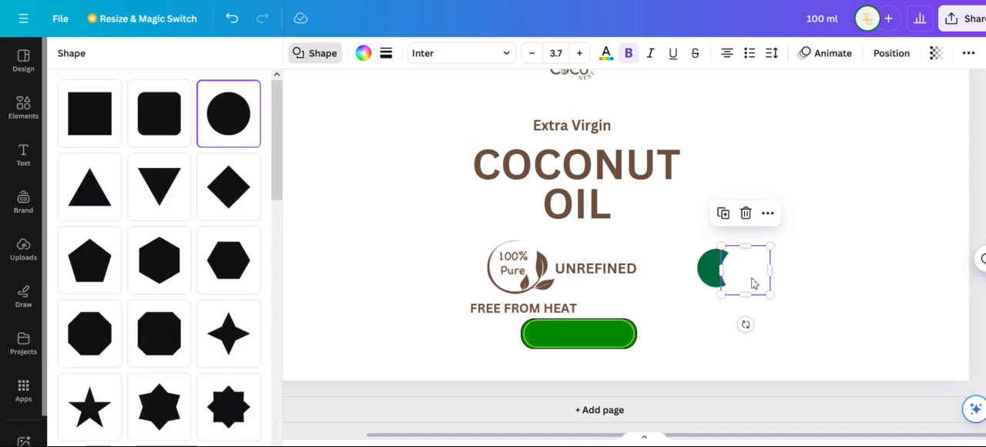
left_click_drag(751, 282, 737, 277)
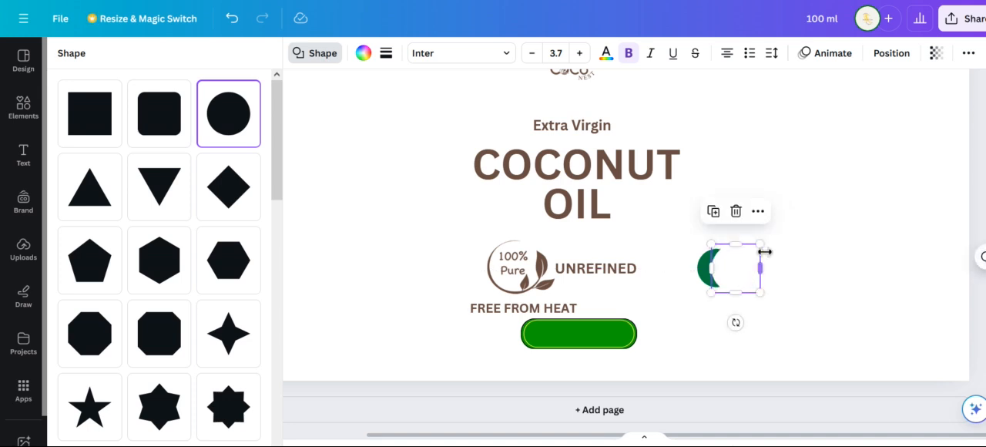
left_click_drag(767, 247, 732, 268)
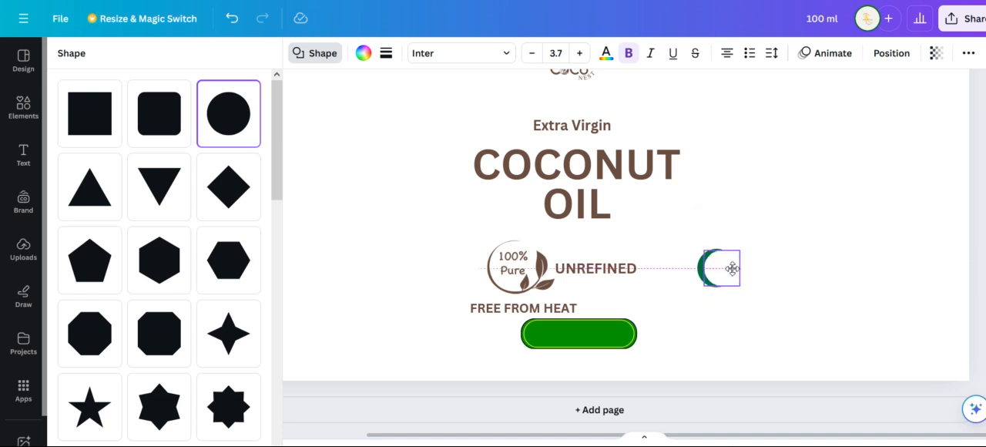
left_click(806, 279)
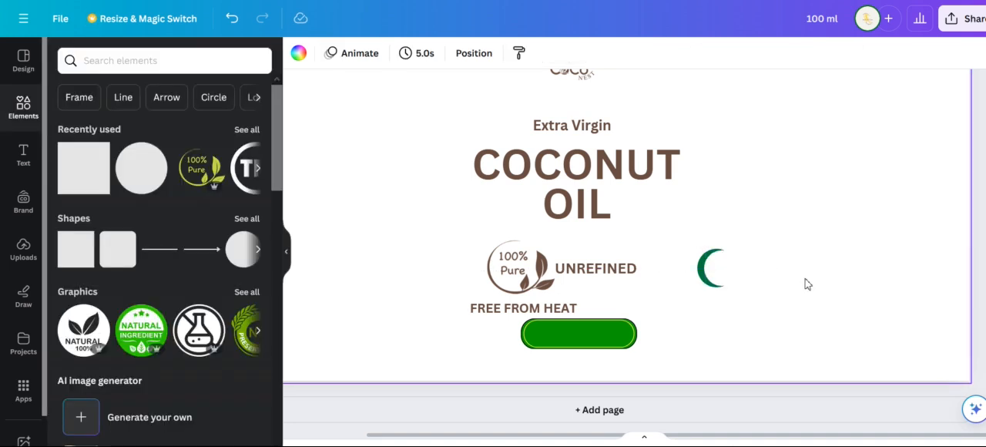
Group the green and white circles and move the crescent onto the left end of the rounded green bar
left_click_drag(687, 225, 746, 310)
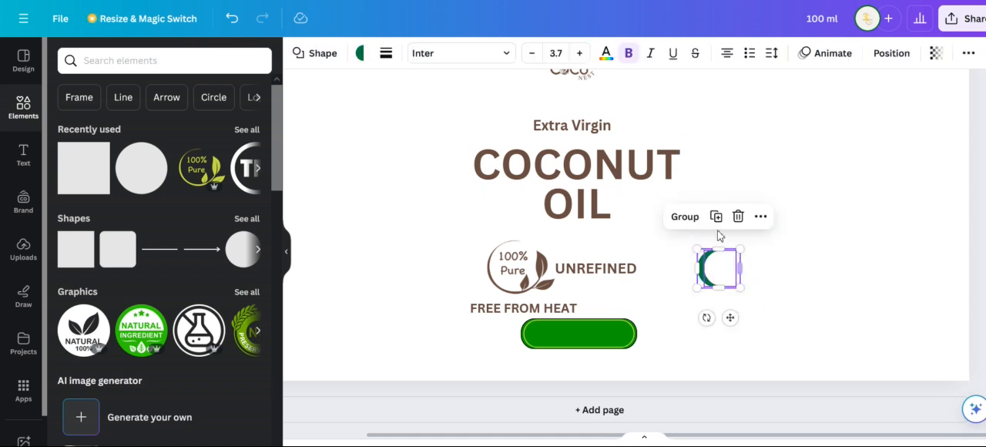
left_click(685, 217)
left_click_drag(720, 274, 523, 327)
left_click_drag(526, 336, 536, 339)
Send the crescent group to the back so it sits behind the rounded green bar
right_click(536, 339)
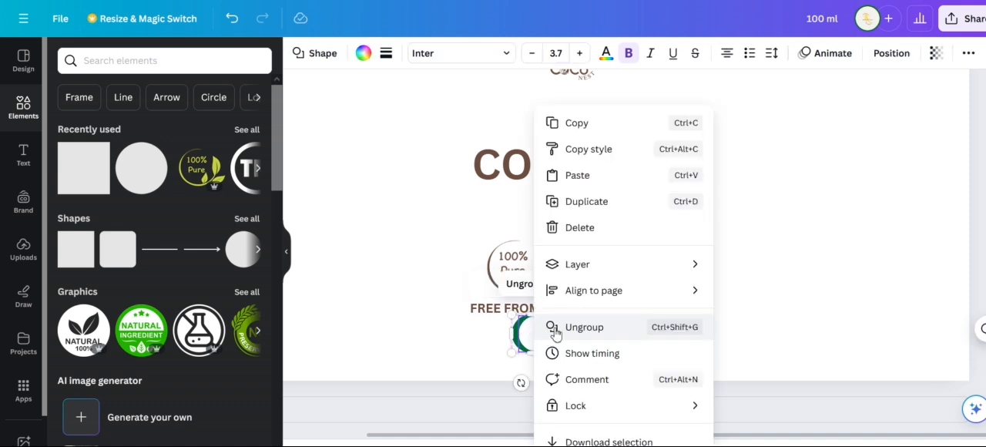
mouse_move(641, 266)
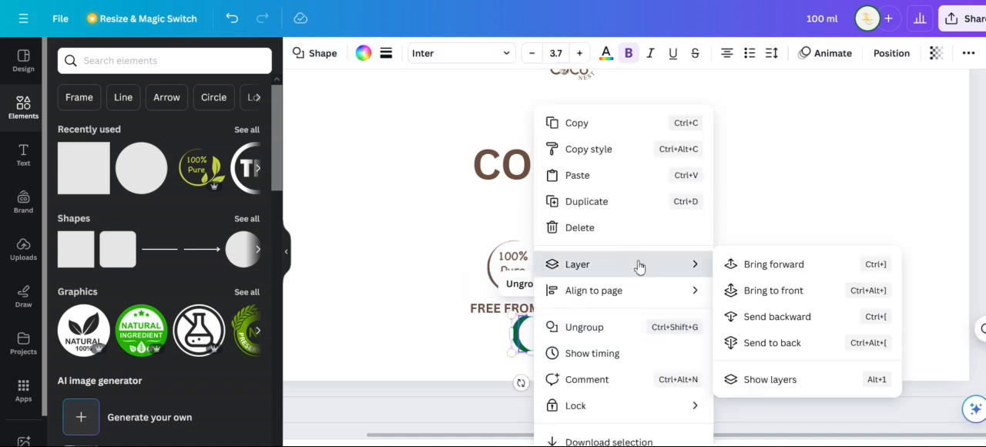
left_click(774, 342)
left_click(671, 335)
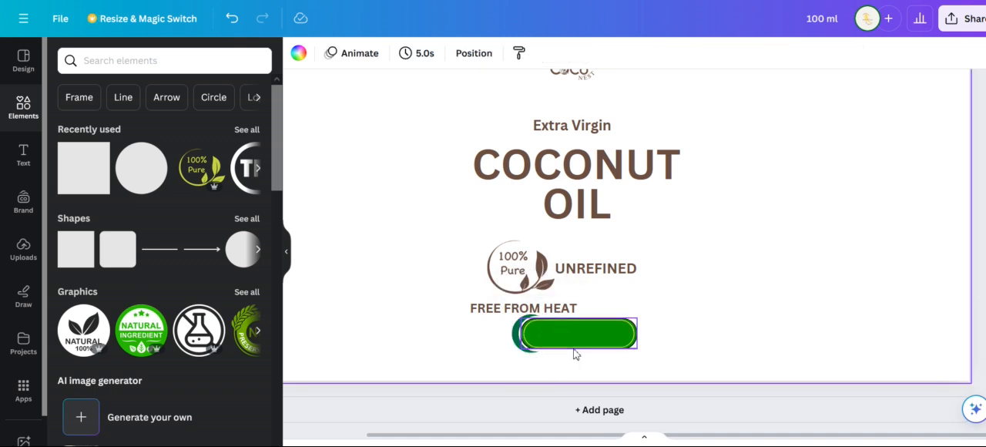
Duplicate the crescent group, rotate the copy to face the opposite way, and place it at the right end of the bar
left_click(515, 339)
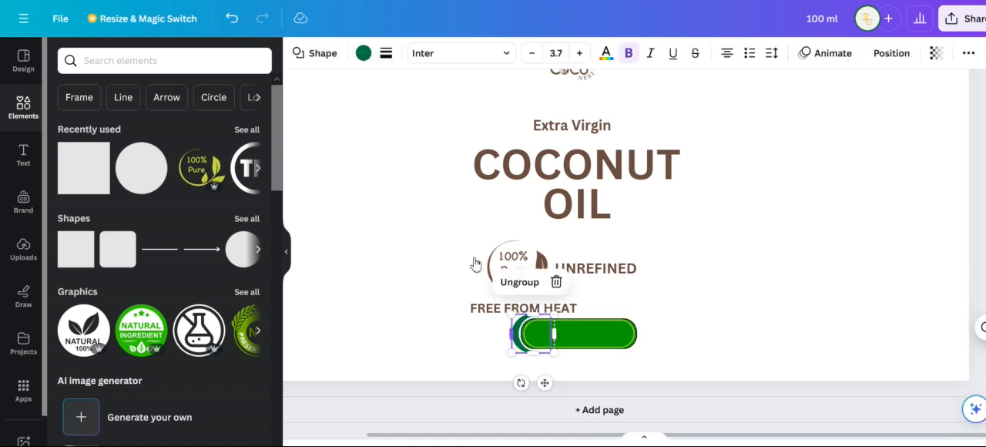
left_click_drag(530, 350, 554, 373)
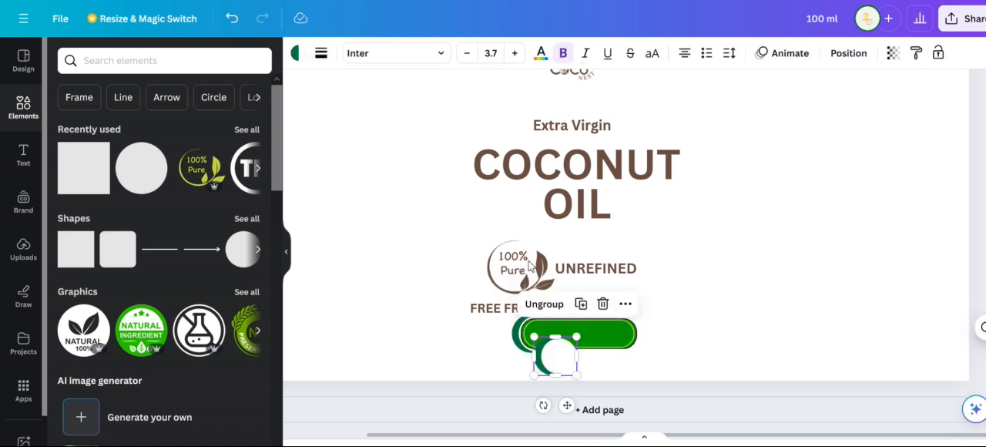
left_click(556, 368)
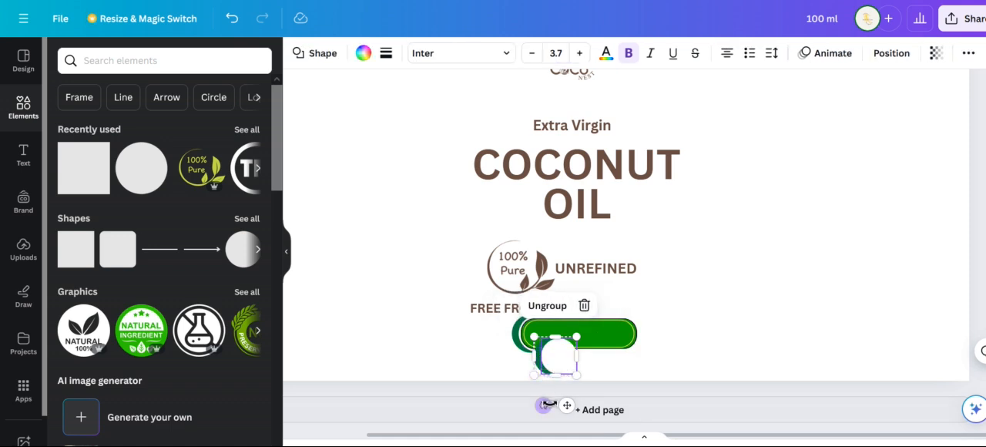
left_click_drag(542, 405, 560, 328)
left_click_drag(566, 371, 635, 339)
Send the right-hand crescent copy to the back, behind the green bar
right_click(635, 339)
mouse_move(702, 264)
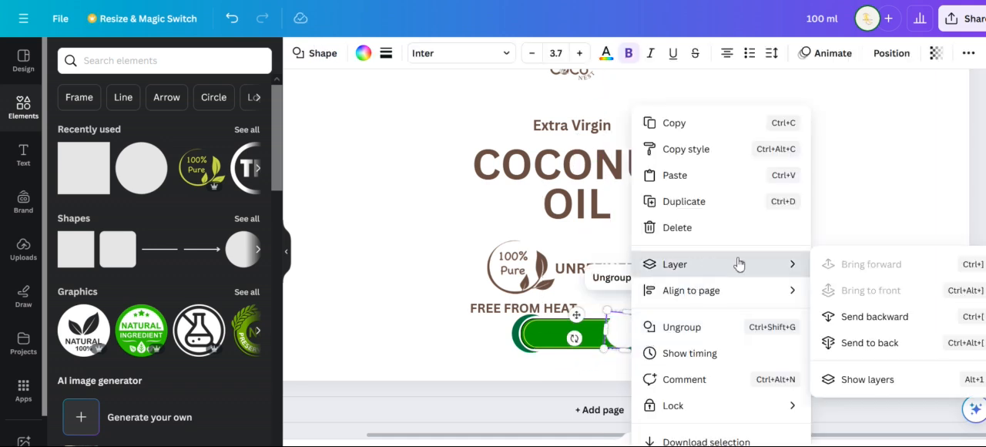
left_click(866, 344)
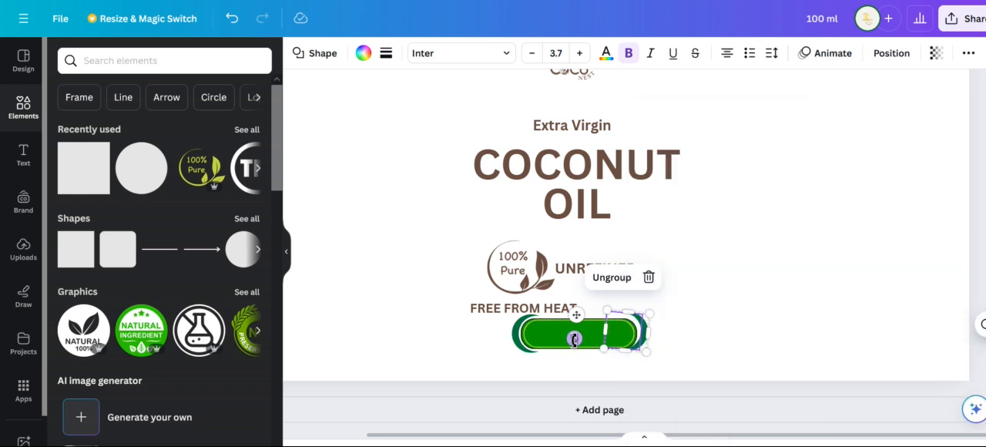
Straighten the right crescent's rotation and nudge it into line with the left crescent and the bar
left_click_drag(574, 339, 575, 344)
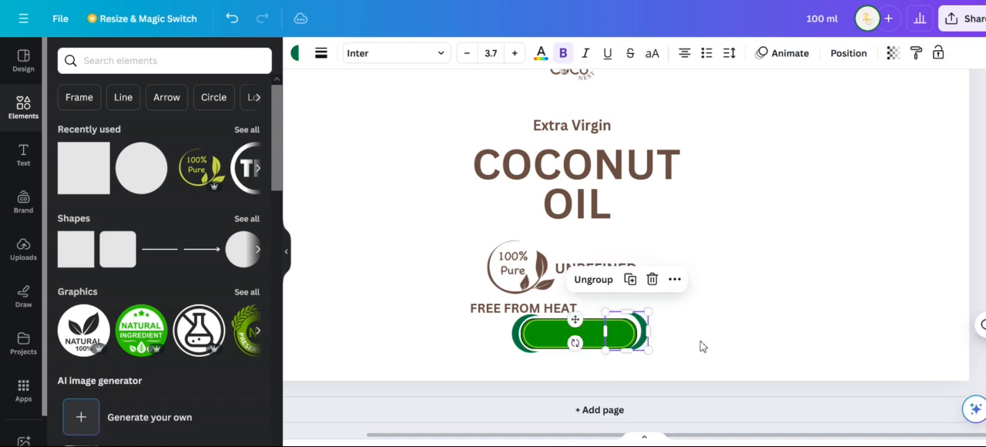
left_click(655, 341)
left_click(647, 339)
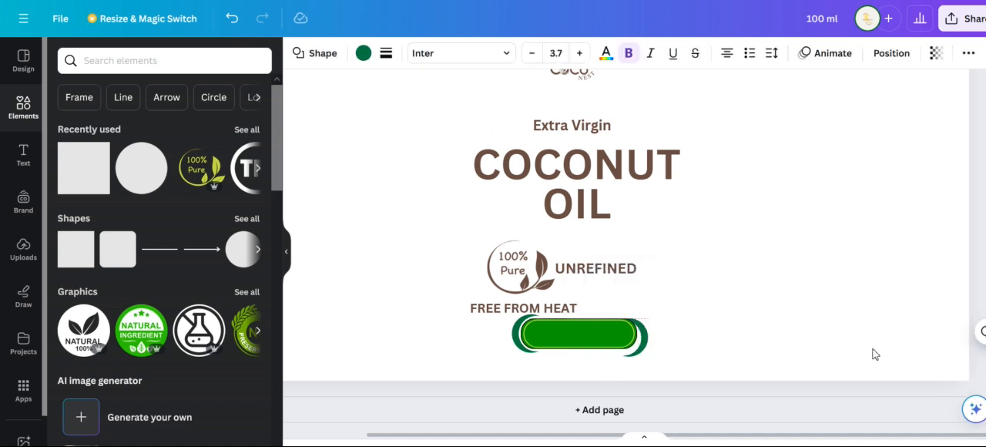
key("Up")
key("Left")
key("Left")
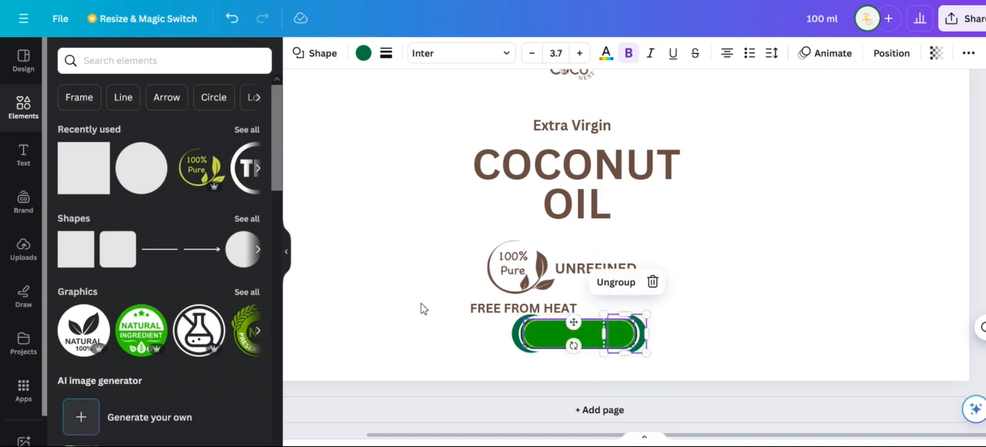
Add a body text box reading "FROM KONASEEMA", matching the wording on the finished label
left_click(18, 156)
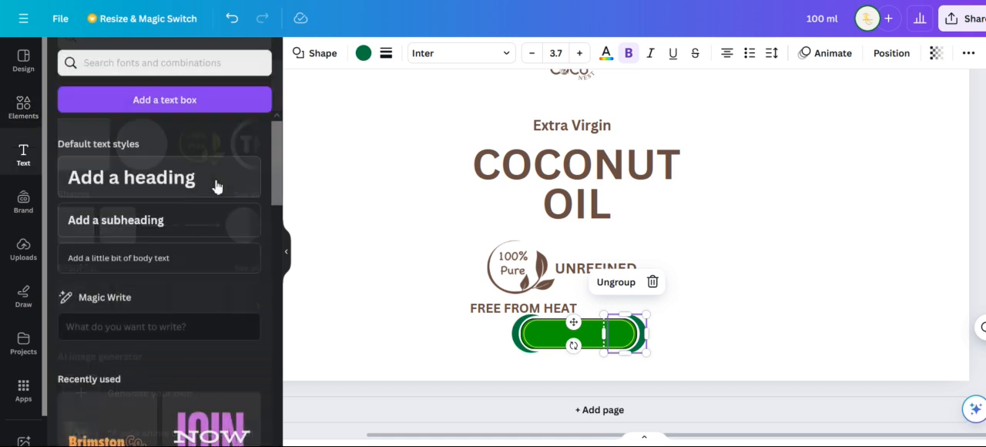
left_click(131, 261)
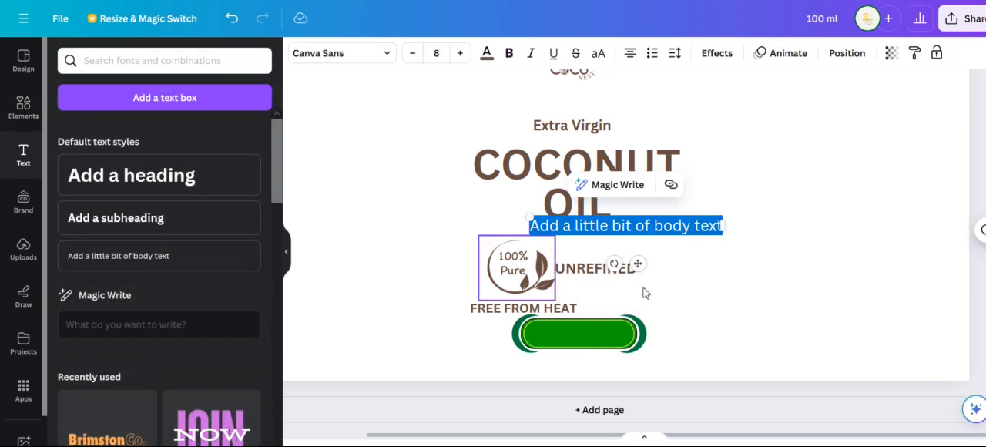
scroll(772, 320, "up", 5)
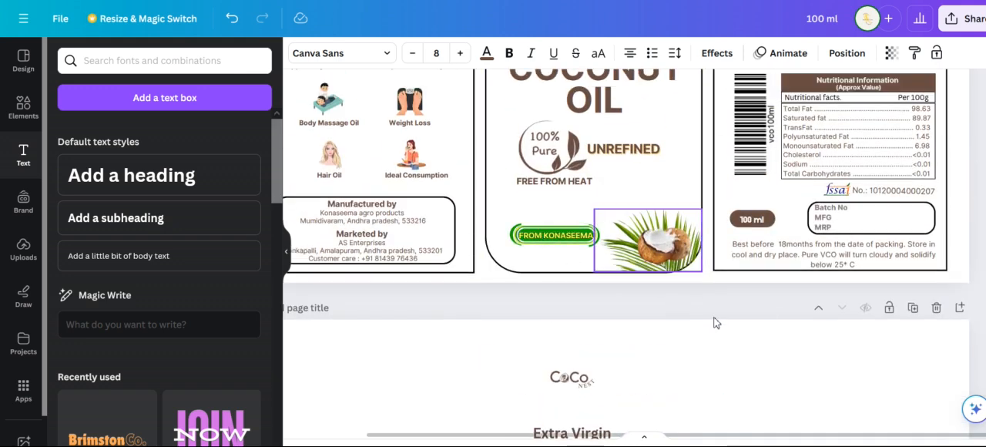
scroll(700, 313, "down", 3)
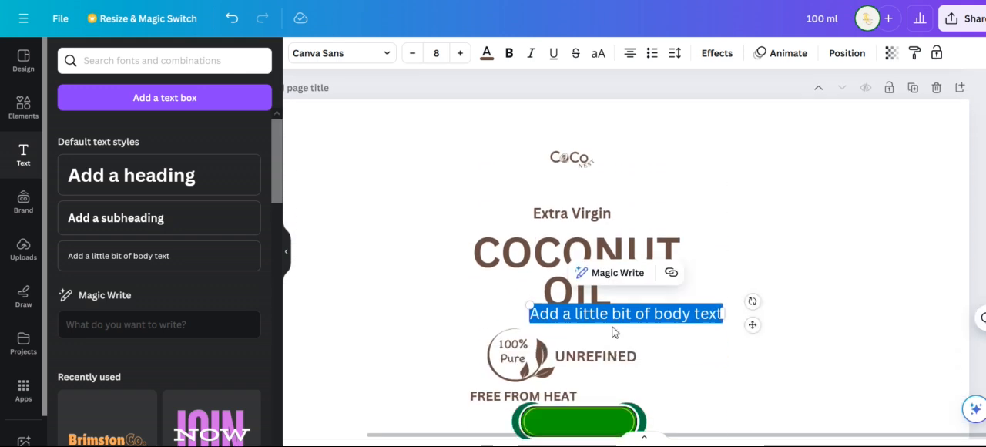
type("fROM")
key("ctrl+a")
type("FROM KONASEEMA")
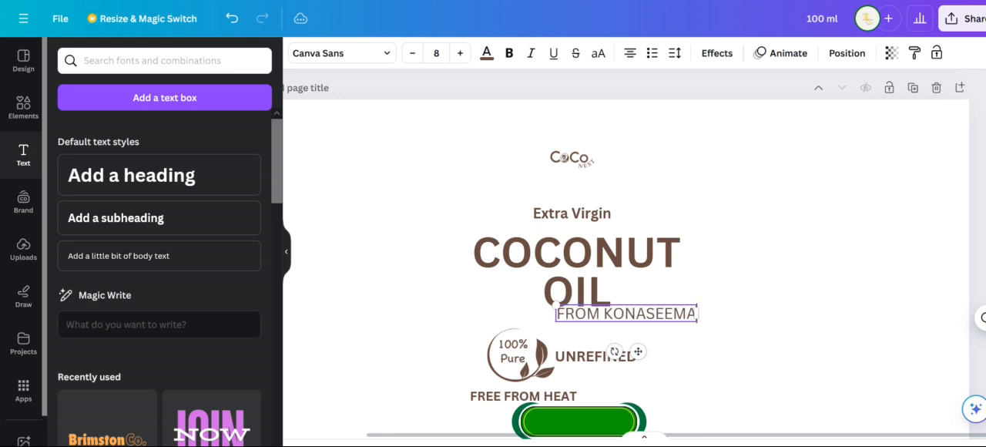
Shrink the FROM KONASEEMA text to size 5.3 and move it onto the green bar
left_click_drag(556, 321, 604, 319)
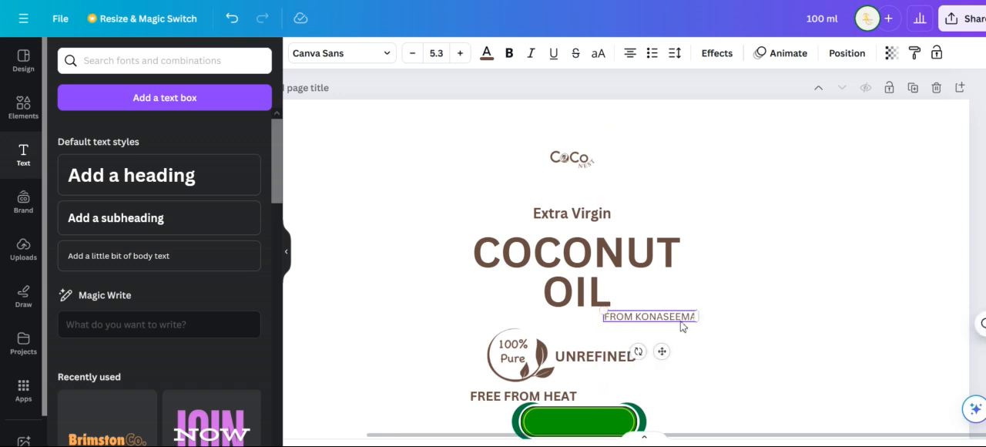
left_click_drag(681, 327, 603, 420)
scroll(713, 318, "up", 3)
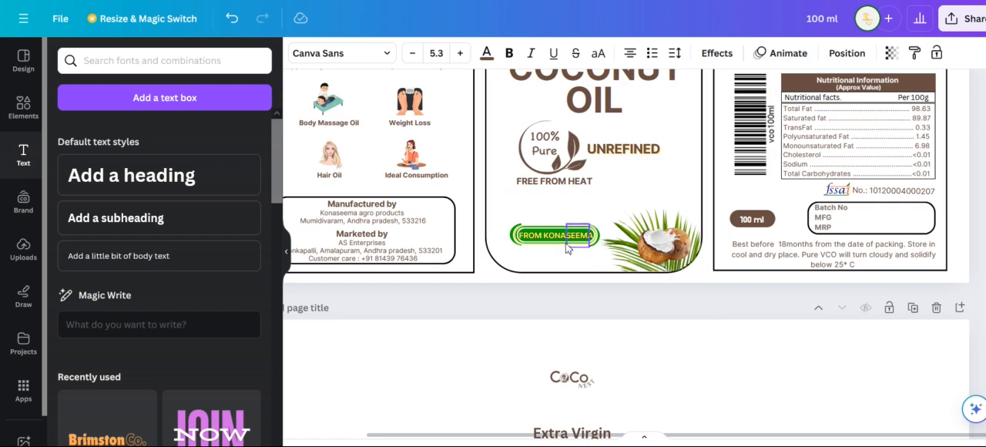
Colour the FROM KONASEEMA text yellow to match the badge on the finished label
scroll(702, 322, "down", 3)
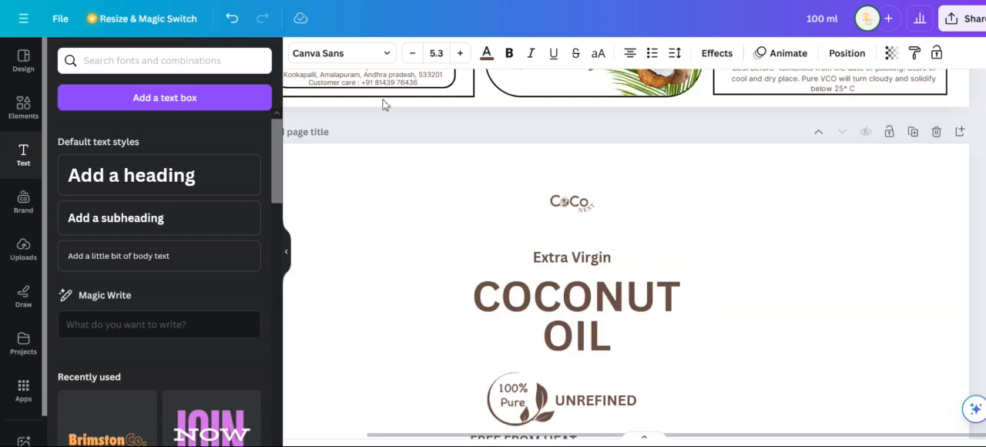
left_click(486, 54)
left_click(218, 172)
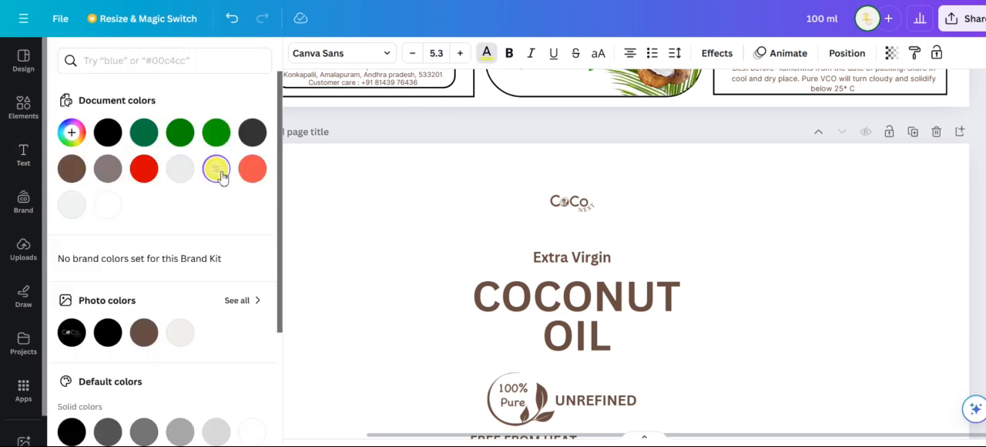
Make the FROM KONASEEMA text bold and enlarge it to size 5.8 so it fills the green bar
scroll(804, 342, "down", 2)
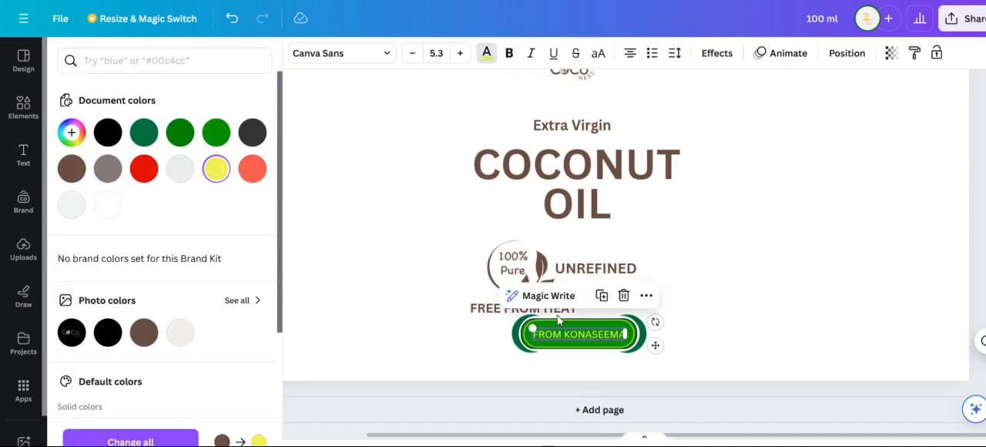
left_click(508, 54)
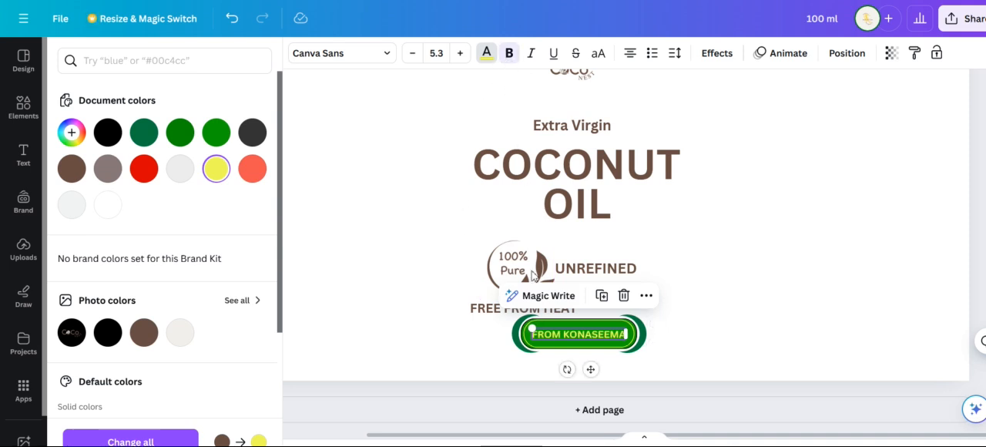
left_click_drag(530, 326, 526, 327)
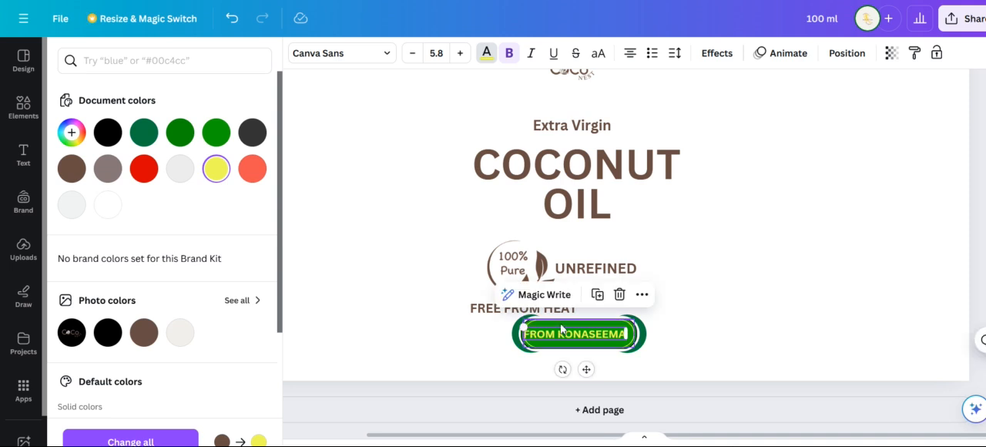
left_click(707, 343)
left_click(597, 339)
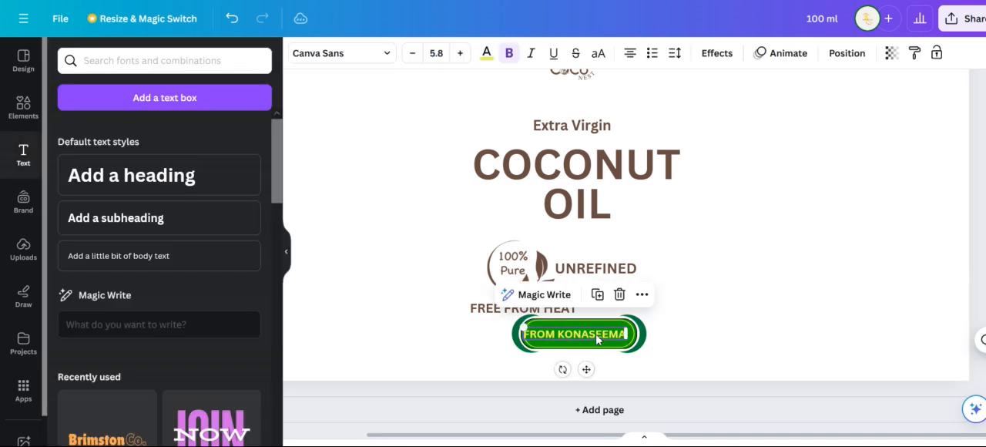
left_click(717, 318)
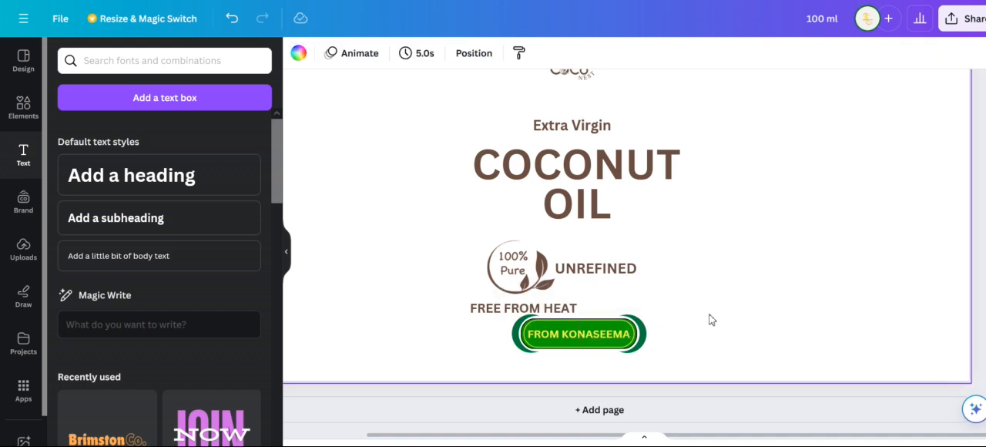
Group the FROM KONASEEMA text, bar and crescents into one badge and move it clear of the other label elements
left_click_drag(678, 369, 504, 318)
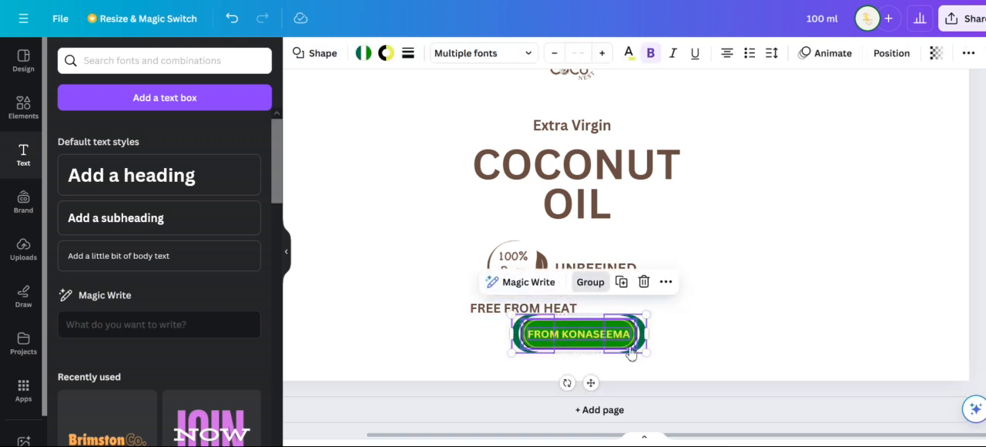
key("ctrl+g")
left_click_drag(560, 345, 717, 306)
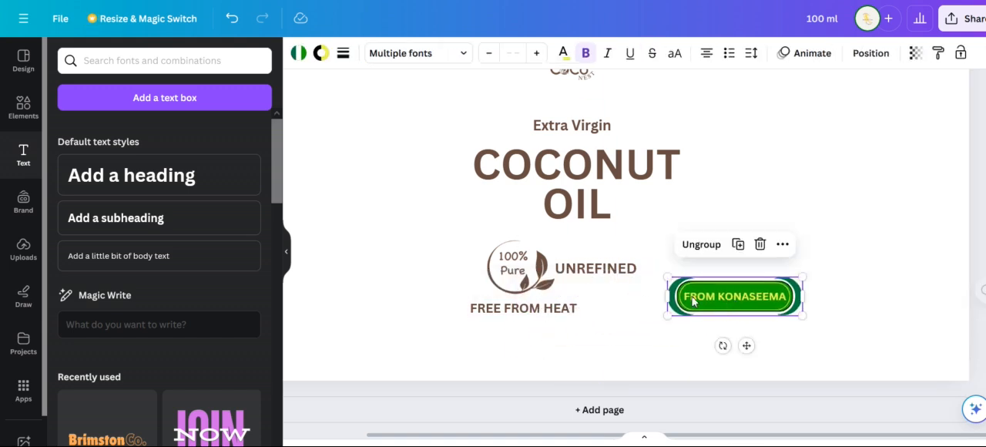
scroll(590, 286, "up", 5)
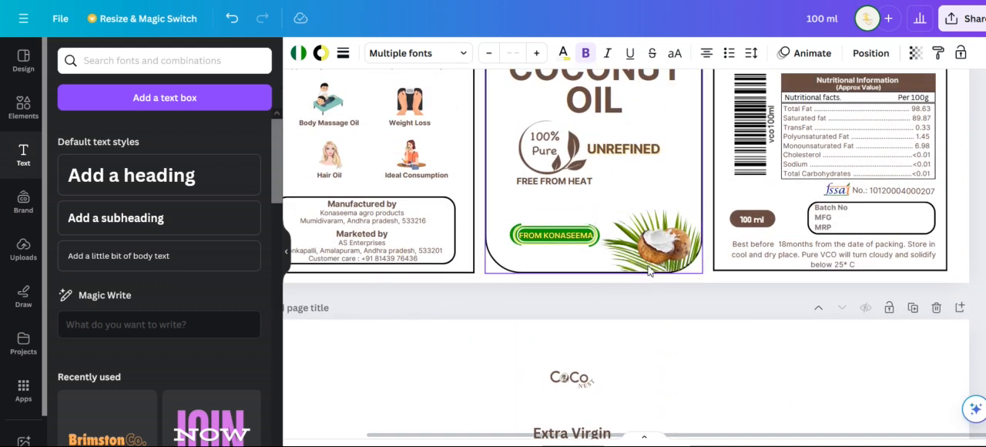
scroll(665, 330, "down", 5)
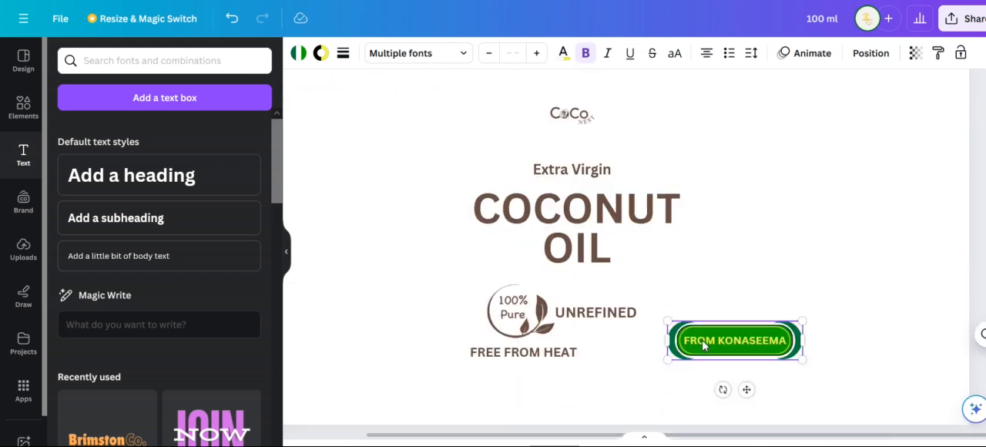
Select the logo, title texts, 100% Pure emblem and FREE FROM HEAT text together and move them up the page
scroll(634, 292, "up", 2)
left_click_drag(454, 167, 613, 407)
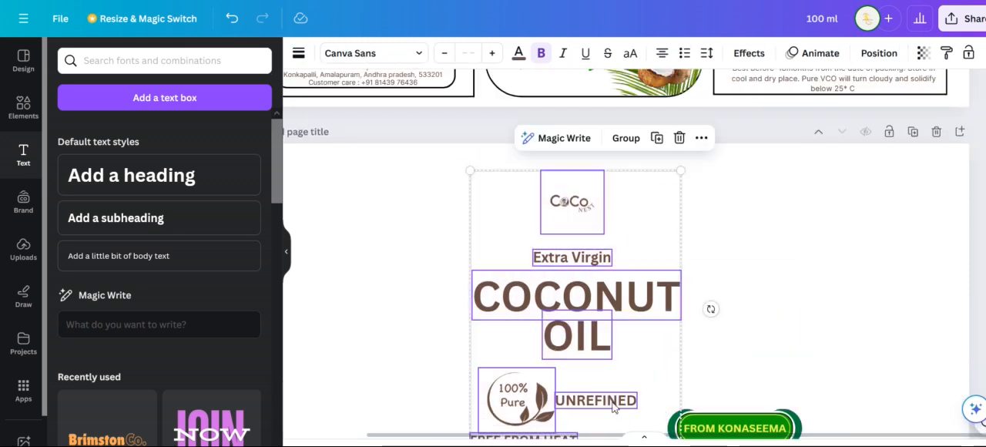
left_click_drag(584, 371, 583, 349)
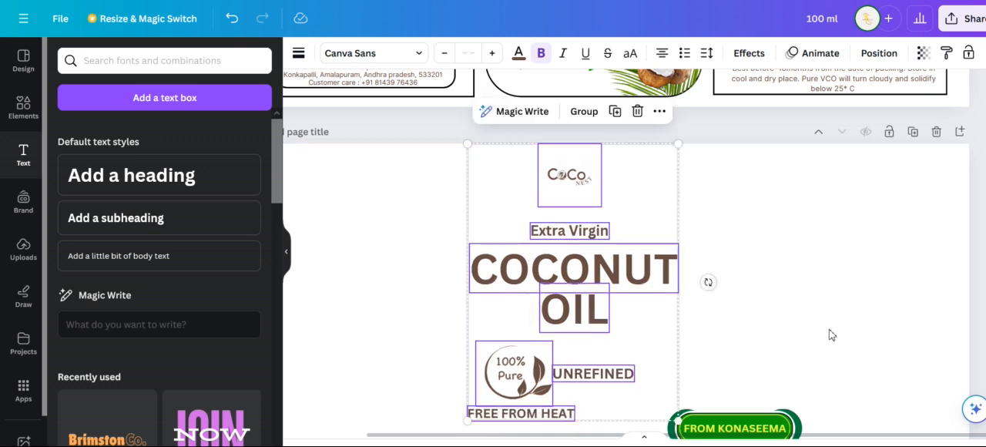
left_click(836, 326)
Place the FROM KONASEEMA badge below FREE FROM HEAT and shrink it to roughly that text's width
scroll(836, 325, "down", 2)
left_click_drag(749, 298, 524, 318)
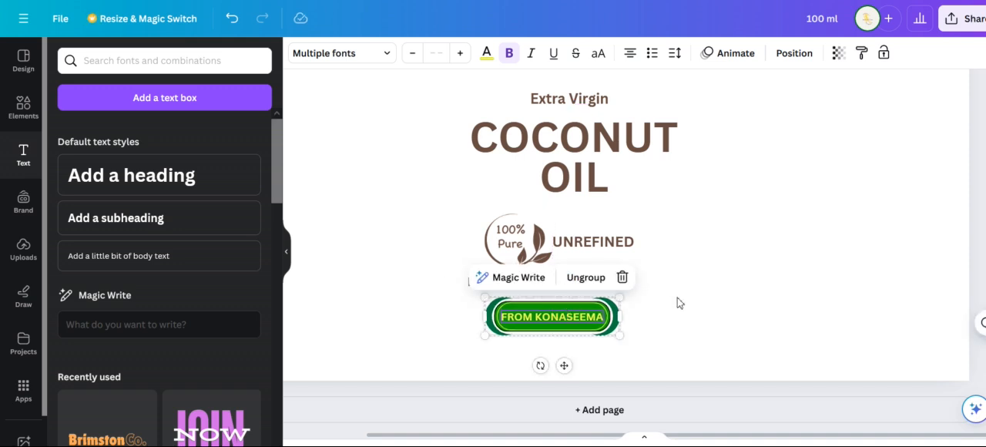
left_click(678, 297)
left_click(613, 310)
left_click_drag(619, 300, 591, 333)
mouse_move(535, 322)
left_mouse_down()
mouse_move(549, 324)
mouse_move(518, 323)
left_mouse_up()
left_click(616, 317)
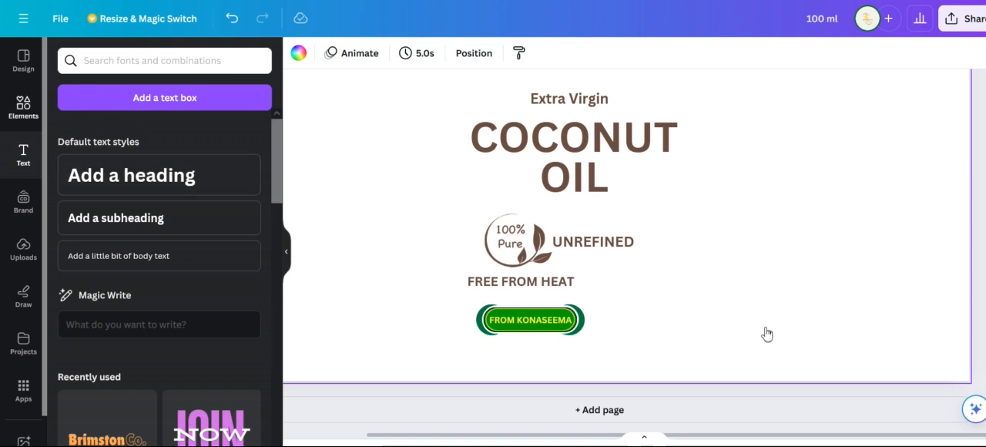
Search the elements for "coconut leaf" and compare the offered graphics with the coconut artwork on the finished label
scroll(767, 334, "up", 3)
left_click(109, 61)
type("LEAF")
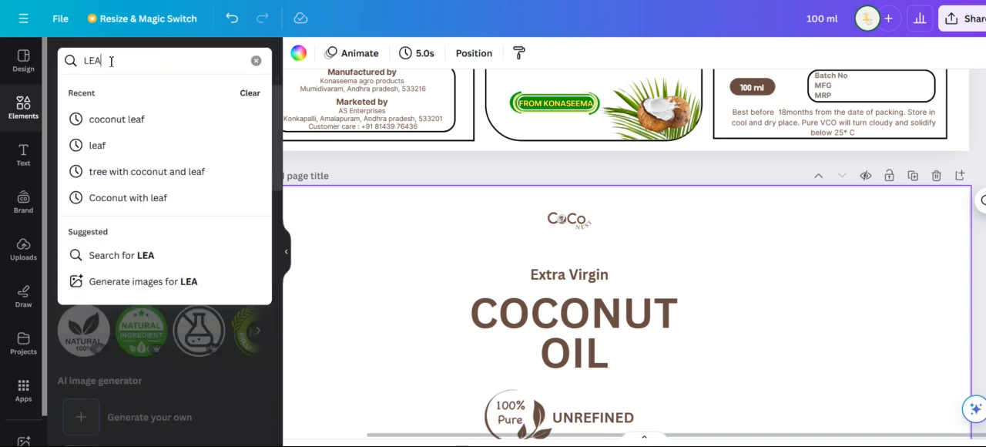
left_click(120, 117)
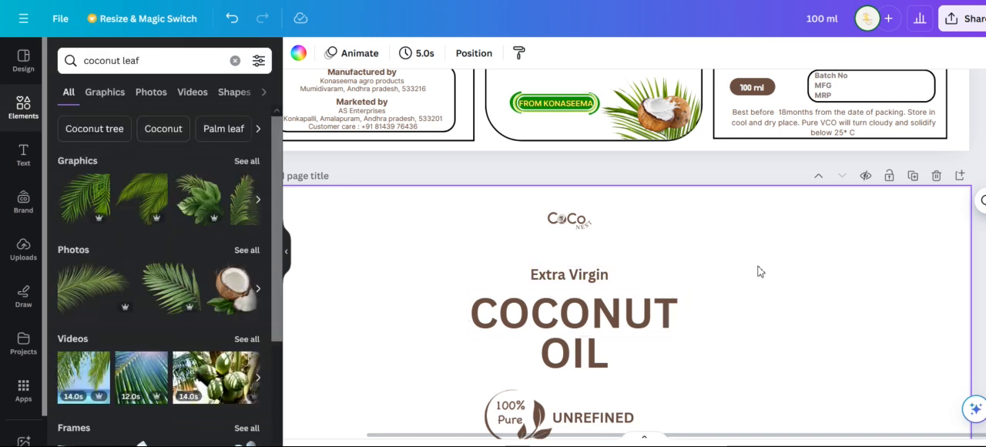
scroll(757, 271, "down", 2)
scroll(755, 269, "up", 3)
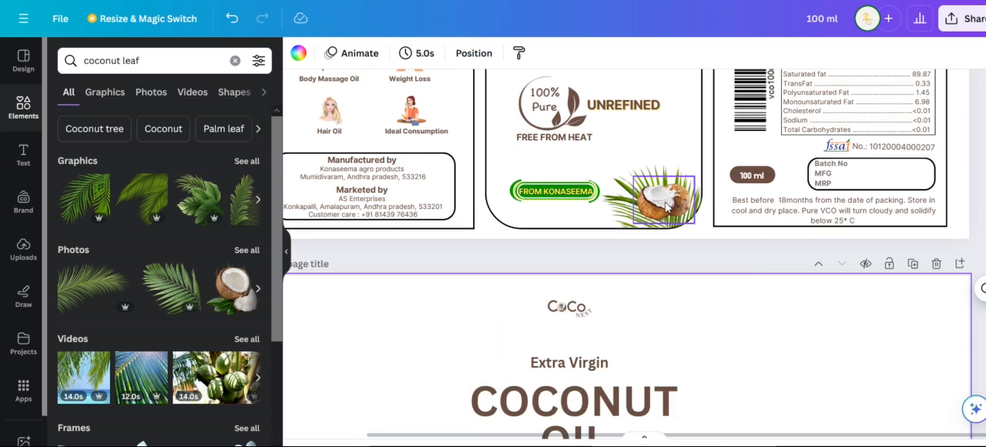
scroll(751, 308, "down", 2)
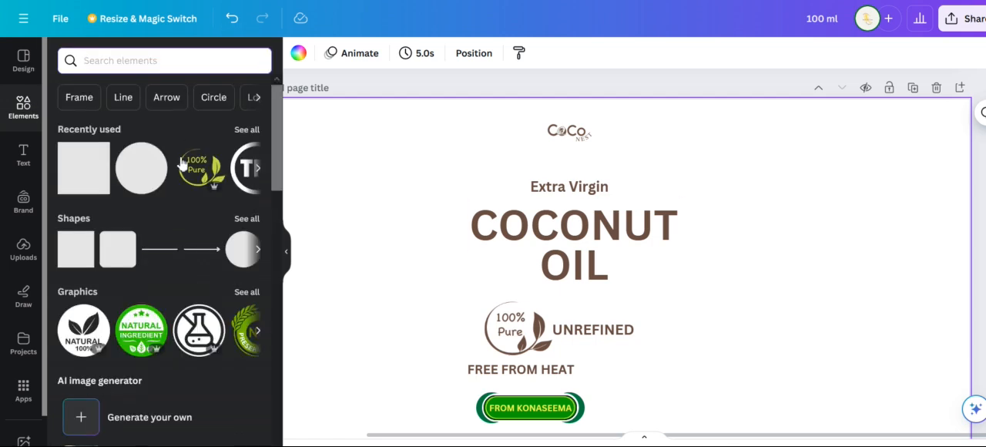
Add a square shape and stretch it into a tall rectangle covering the whole front panel content
left_click(70, 176)
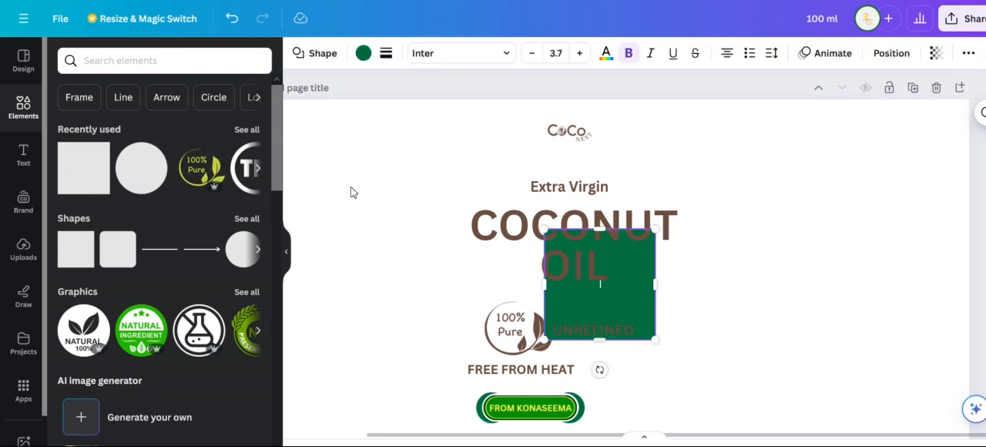
left_click_drag(497, 159, 429, 109)
left_click_drag(657, 343, 707, 393)
scroll(715, 343, "down", 2)
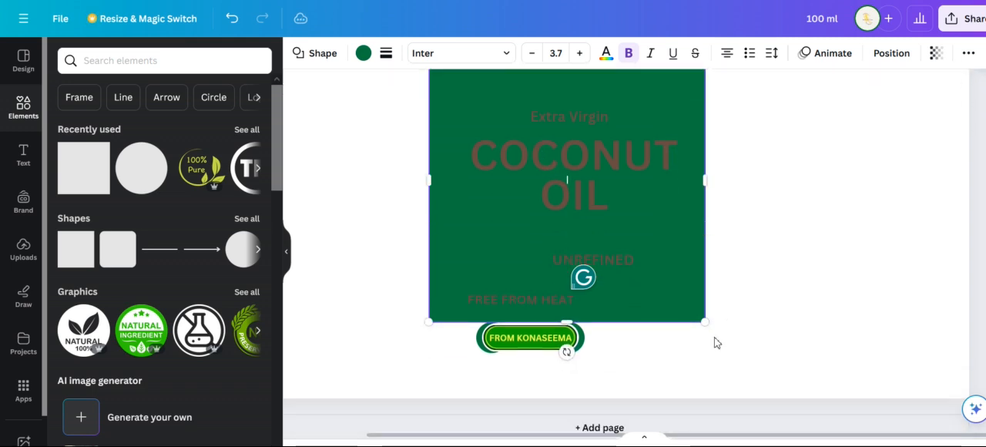
left_click_drag(570, 308, 570, 371)
scroll(688, 306, "up", 3)
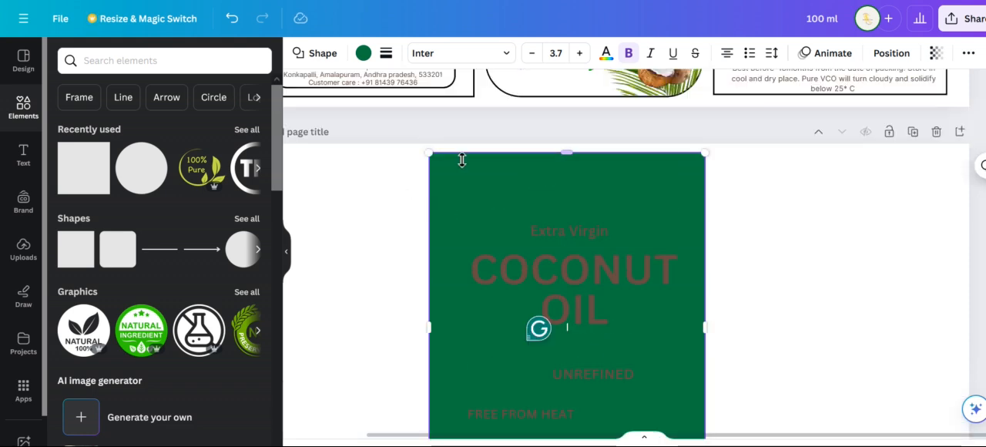
Fill the panel rectangle with white
left_click(387, 56)
left_click(364, 54)
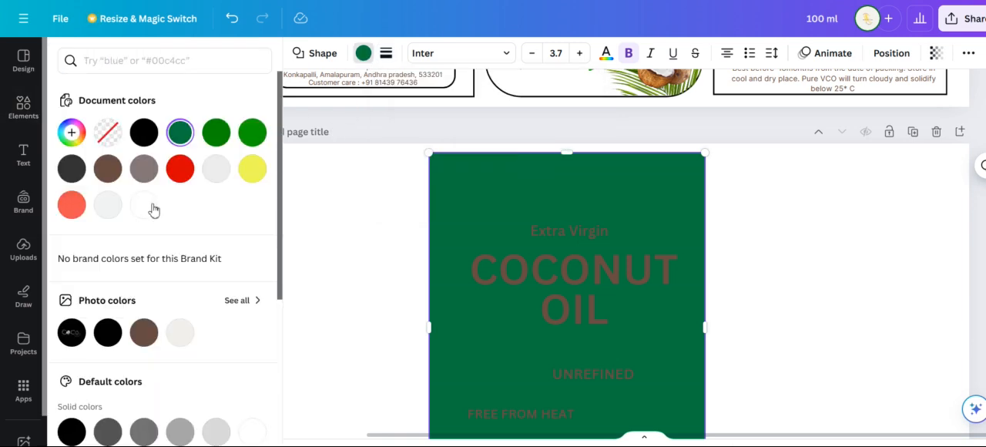
left_click(144, 205)
scroll(660, 221, "up", 4)
scroll(662, 220, "down", 5)
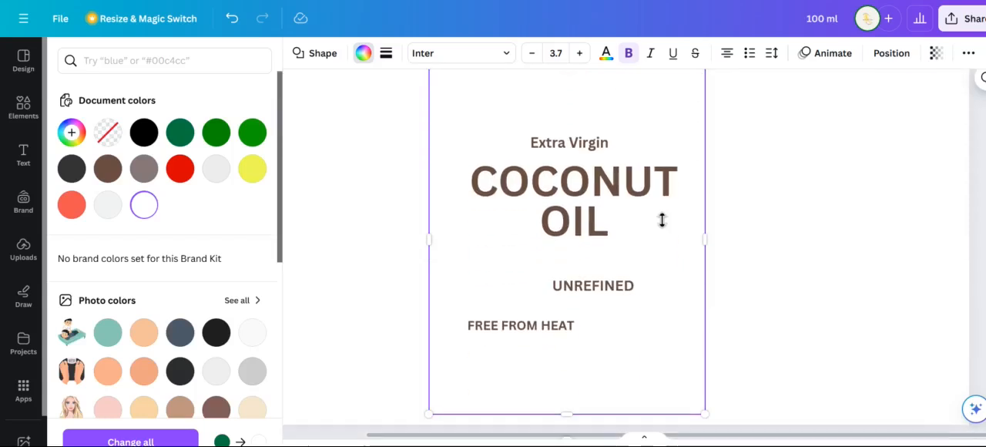
Give the panel rectangle a solid border of weight 0.5 and round its corners
left_click(386, 53)
left_click(809, 286)
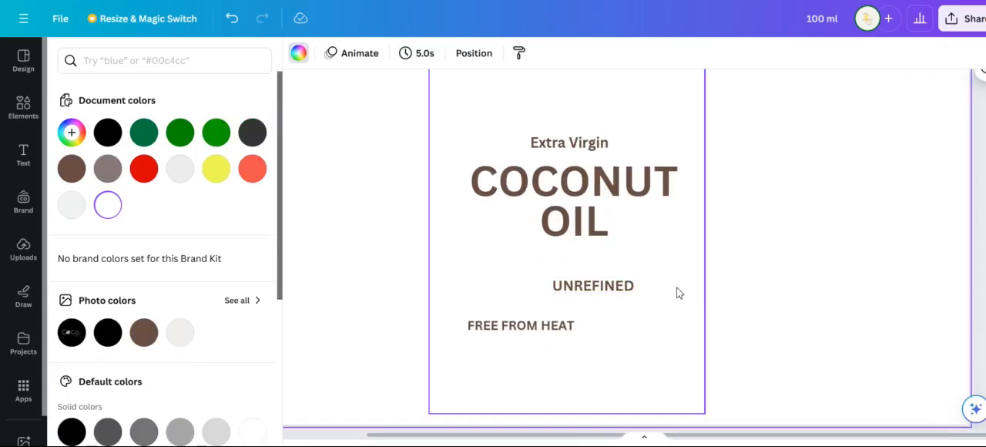
left_click(685, 304)
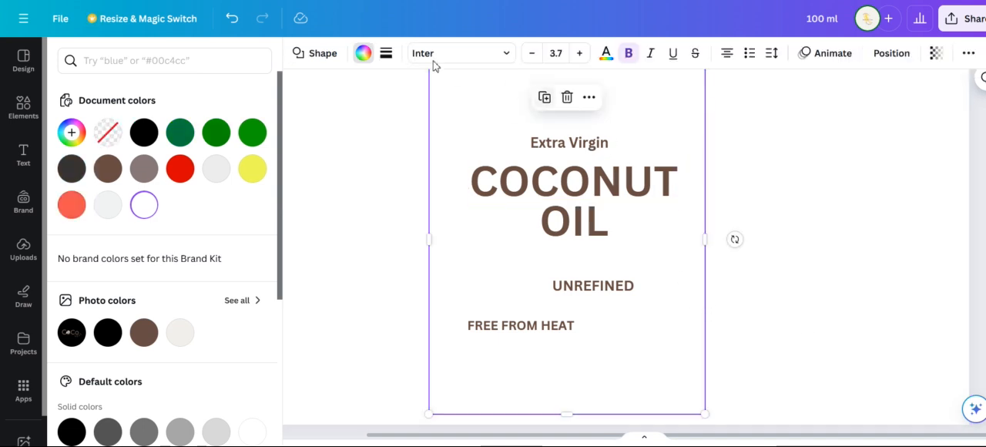
left_click(389, 55)
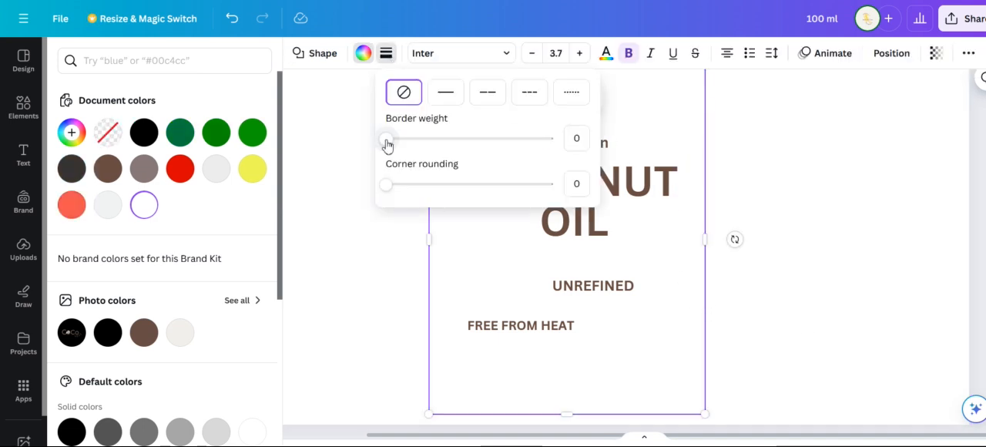
left_click_drag(390, 138, 392, 138)
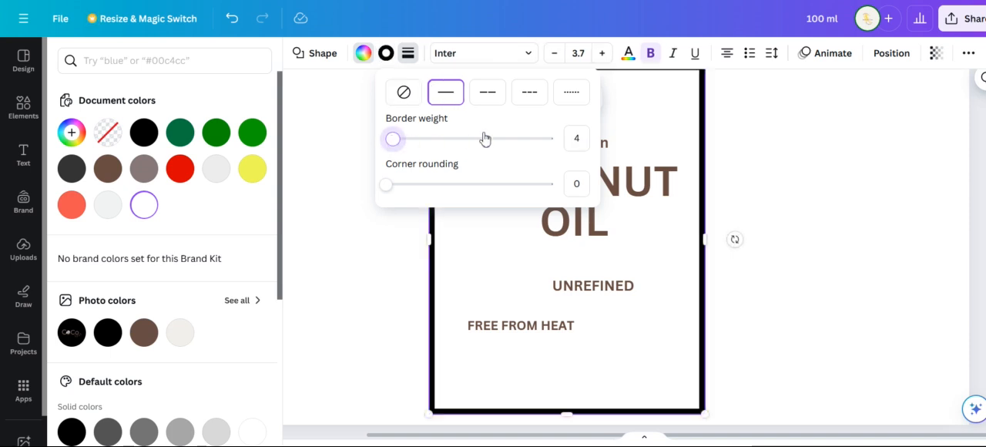
left_click(577, 139)
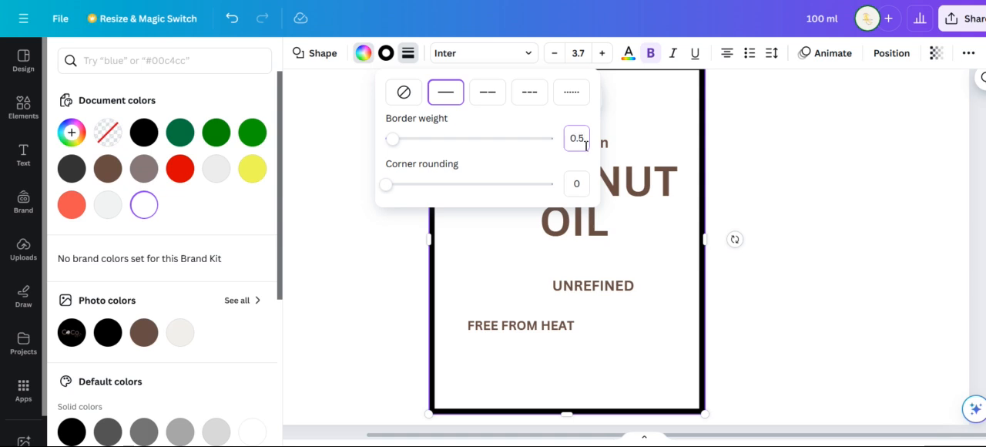
left_click_drag(386, 192, 420, 190)
left_click(745, 293)
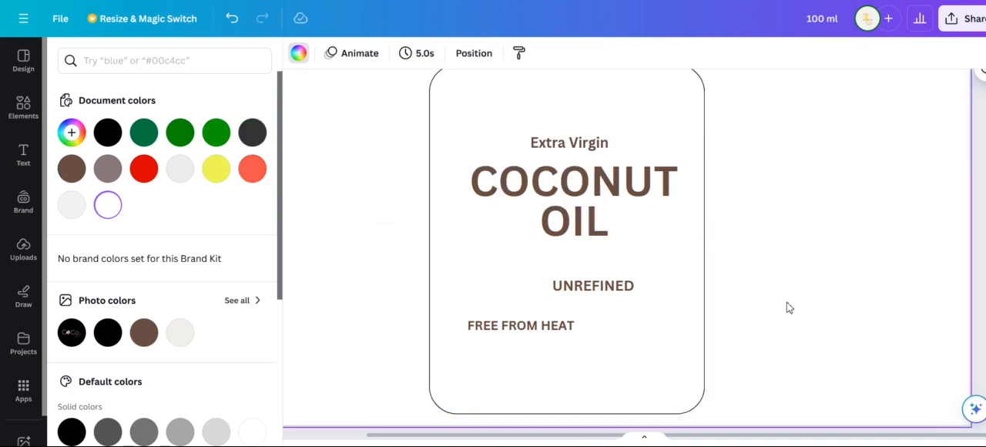
Examine the finished label's front panel against the new rounded panel on the second page
scroll(731, 206, "up", 3)
scroll(647, 173, "up", 1)
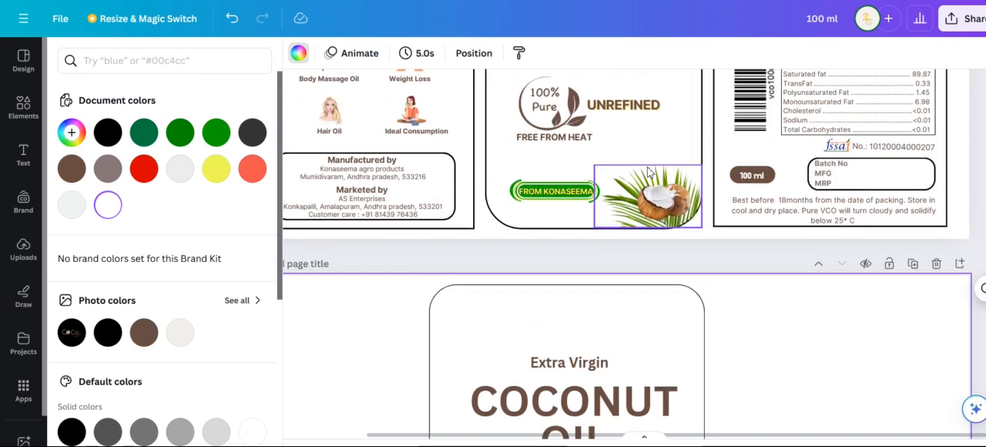
scroll(601, 231, "down", 1)
left_click(574, 278)
scroll(736, 303, "down", 1)
scroll(746, 301, "up", 1)
scroll(747, 301, "down", 2)
scroll(693, 285, "up", 2)
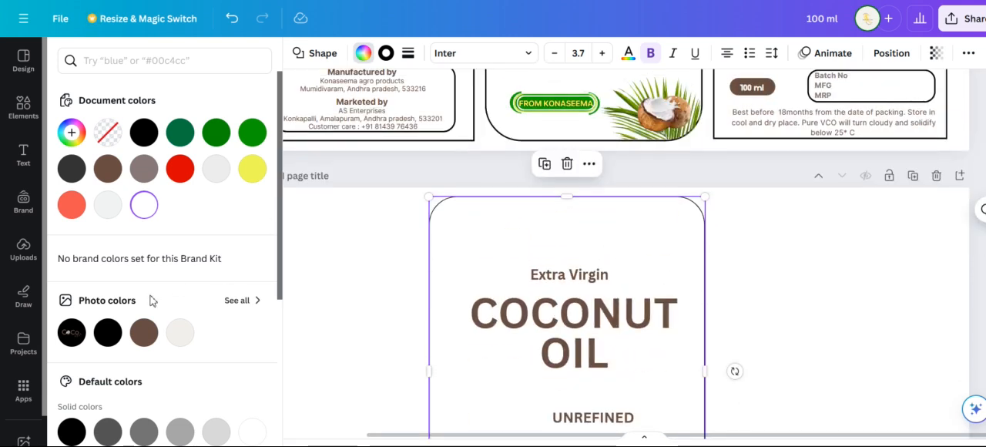
Add the uploaded CoCo Nest logo to the second page and remove its black background
left_click(24, 249)
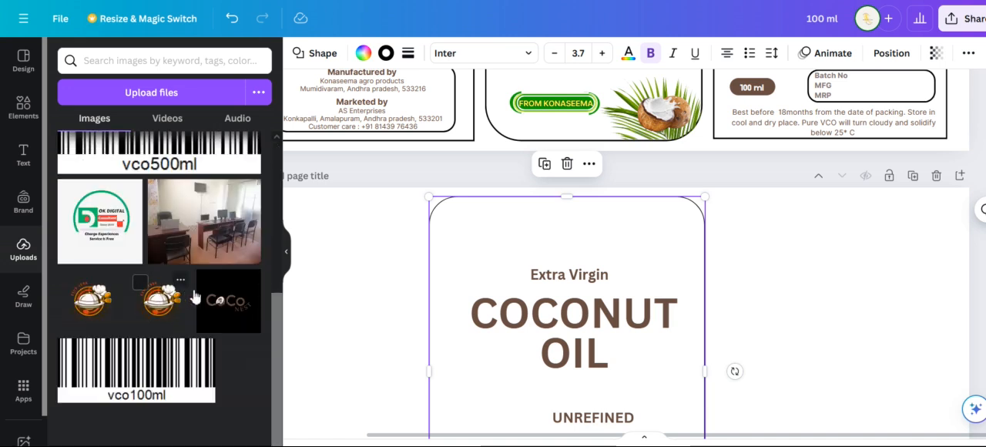
left_click(219, 301)
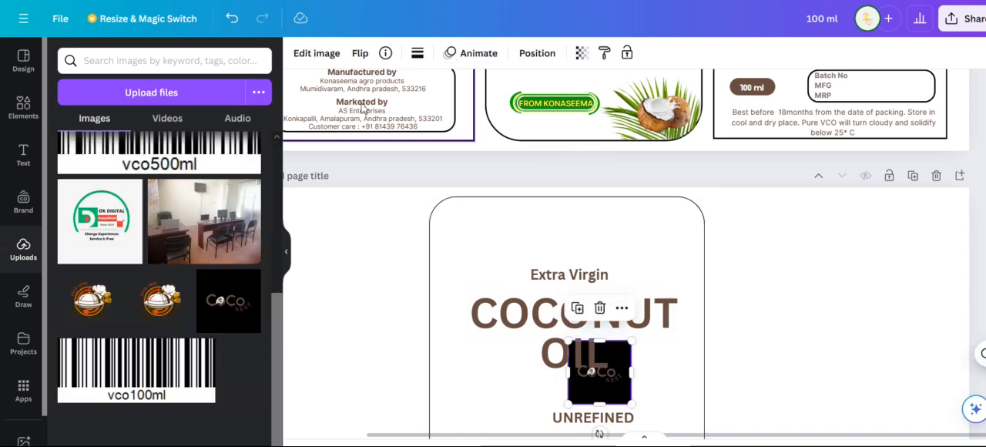
left_click(305, 57)
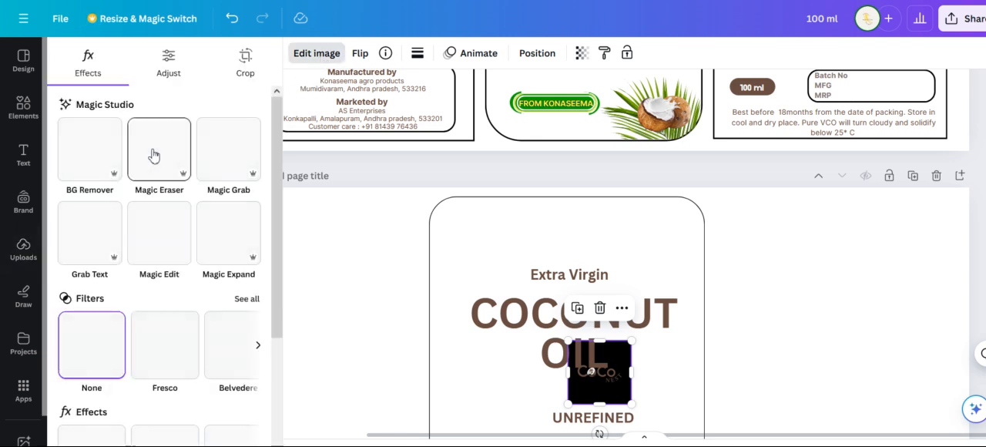
left_click(91, 152)
Enlarge the CoCo Nest logo and centre it above the "Extra Virgin" text on the front panel
left_click_drag(601, 376, 641, 301)
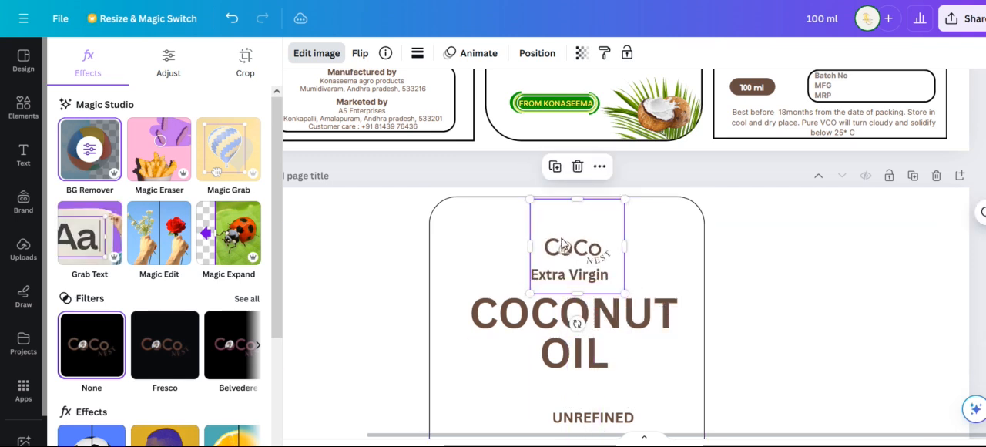
left_click_drag(528, 199, 475, 144)
left_click_drag(536, 223, 560, 240)
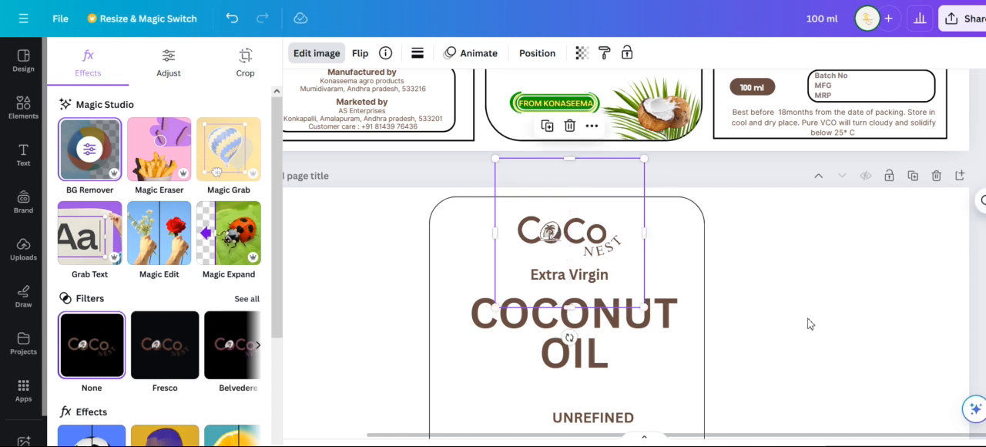
left_click(781, 306)
Search the elements library for "coconut leaf" and add the wide palm leaf photo to the label page
scroll(783, 308, "down", 2)
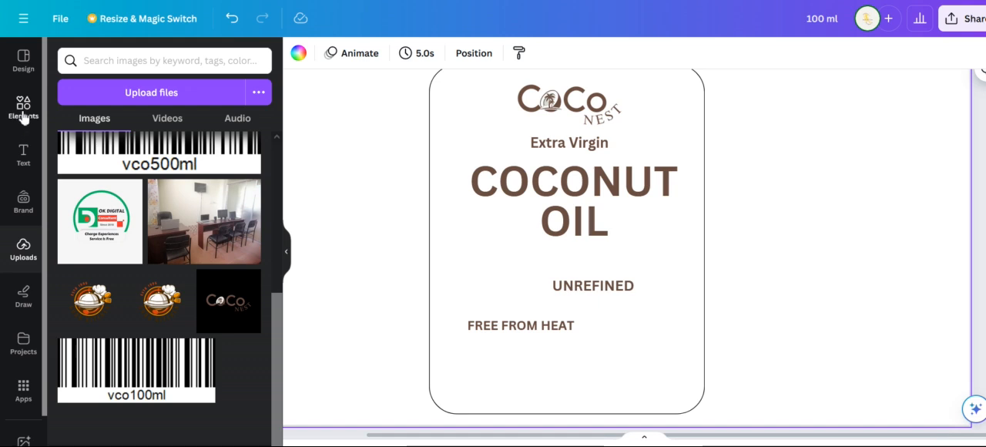
type("LEAF")
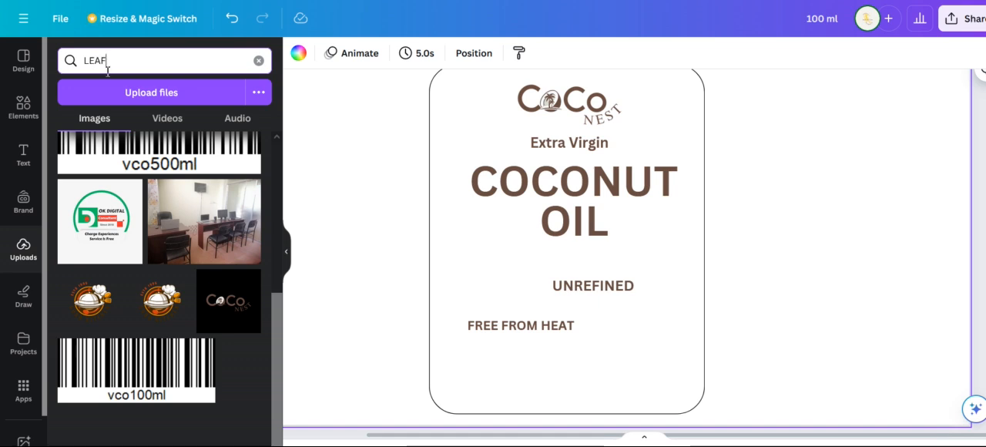
left_click(23, 108)
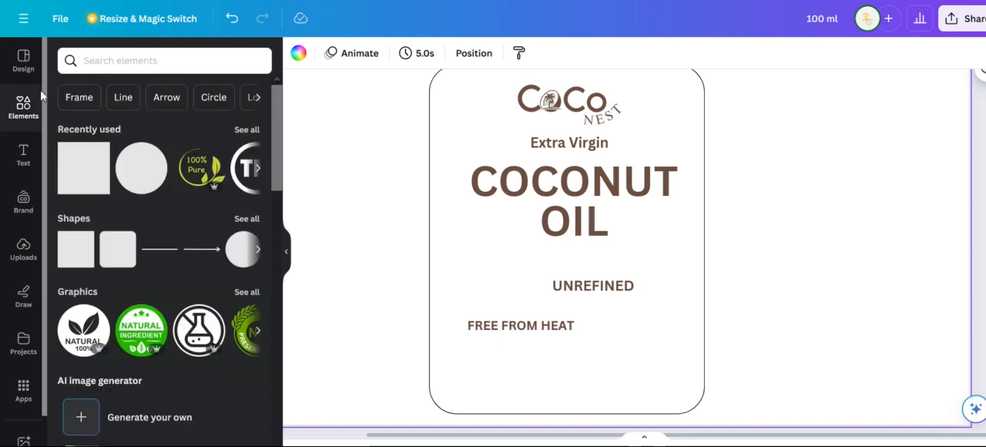
left_click(110, 54)
left_click(119, 125)
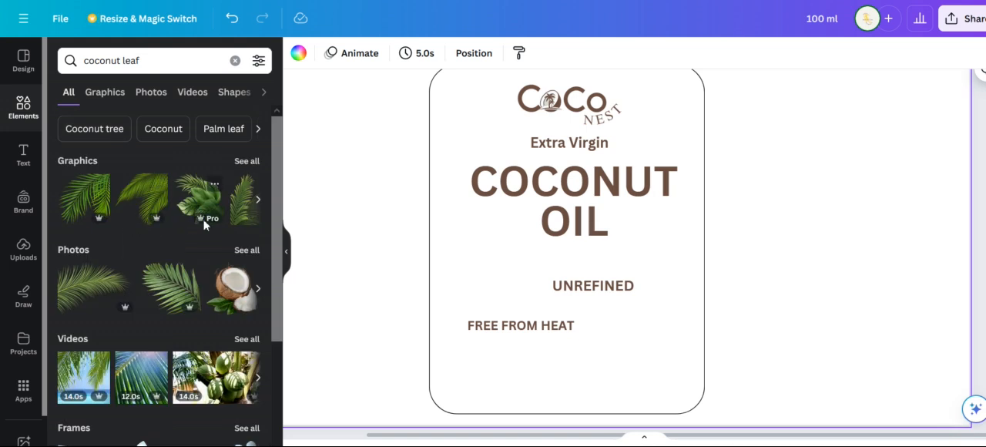
scroll(177, 297, "down", 1)
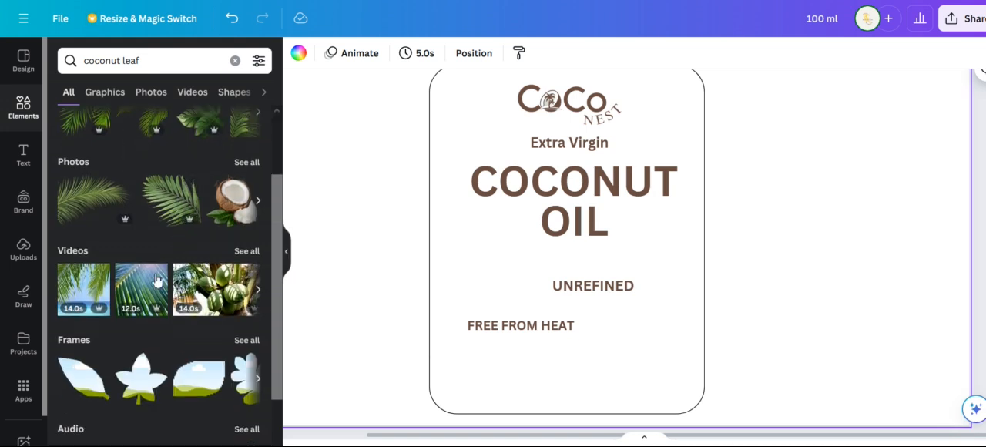
left_click(91, 198)
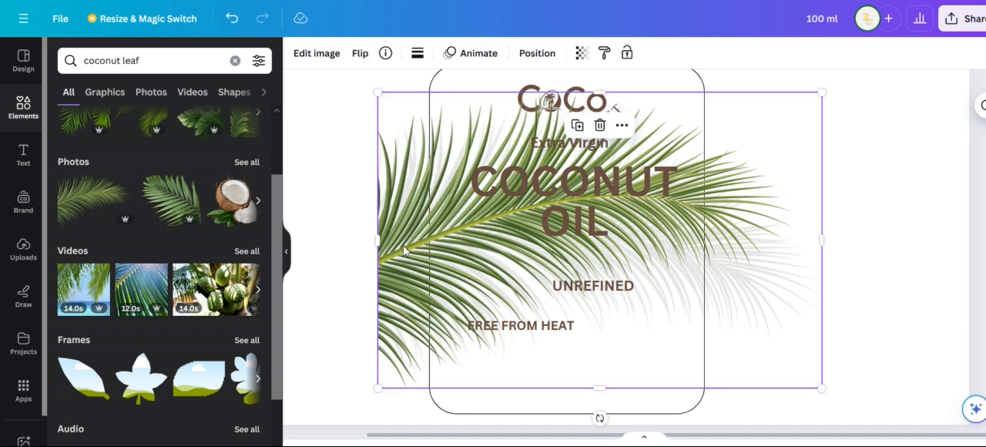
Flip the palm leaf photo horizontally
right_click(405, 253)
left_click(359, 61)
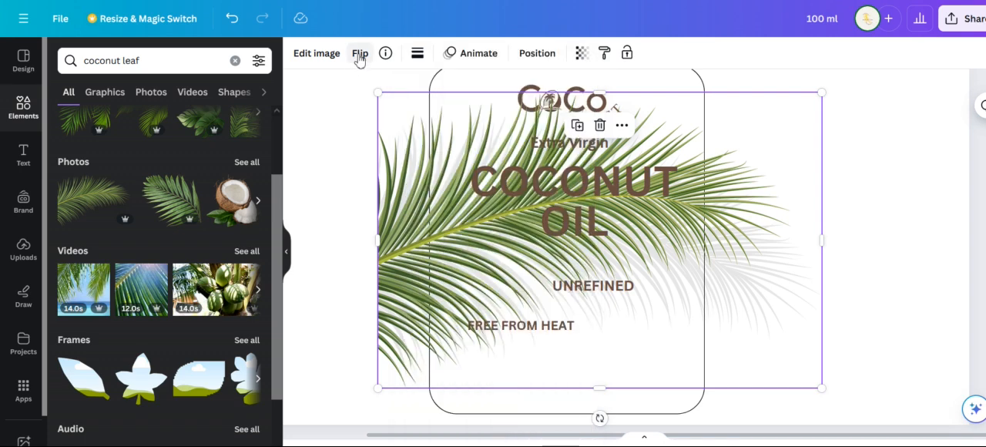
left_click(359, 60)
left_click(394, 99)
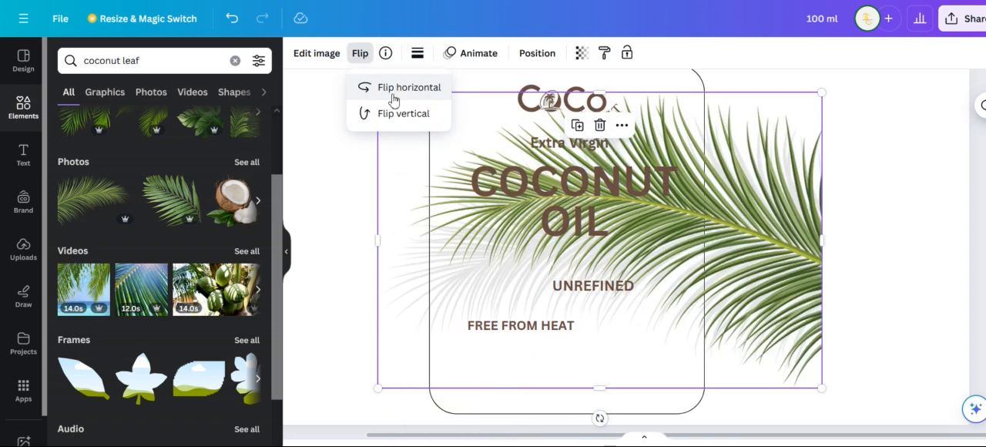
Shrink the palm leaf to about 2.1 by 1.4, tilt it clockwise and place it over the panel's lower-right corner
left_click(815, 264)
double_click(380, 91)
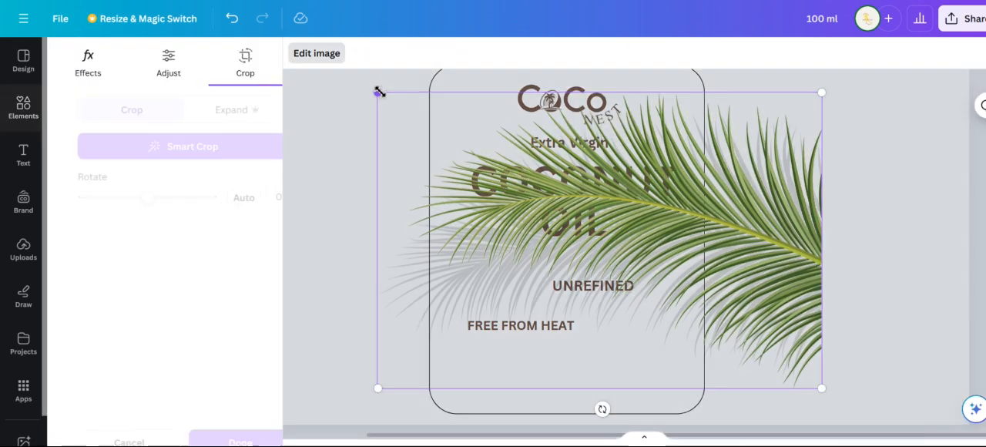
key("Escape")
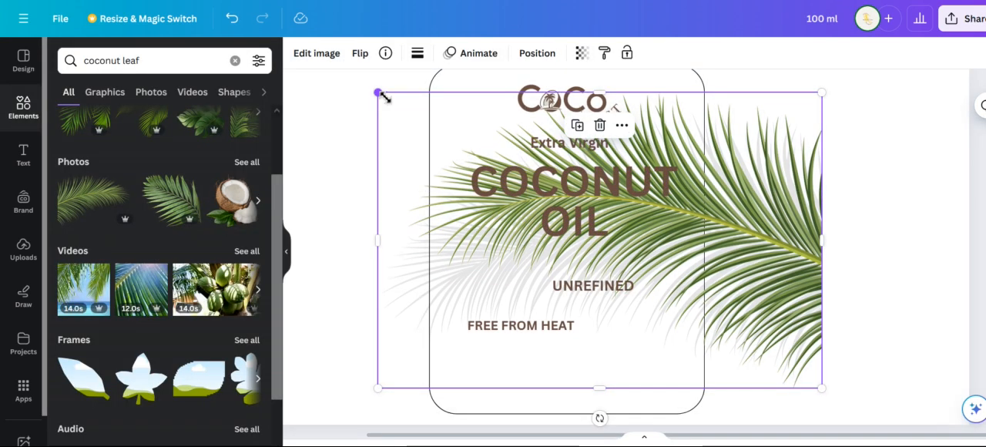
left_click_drag(380, 92, 725, 293)
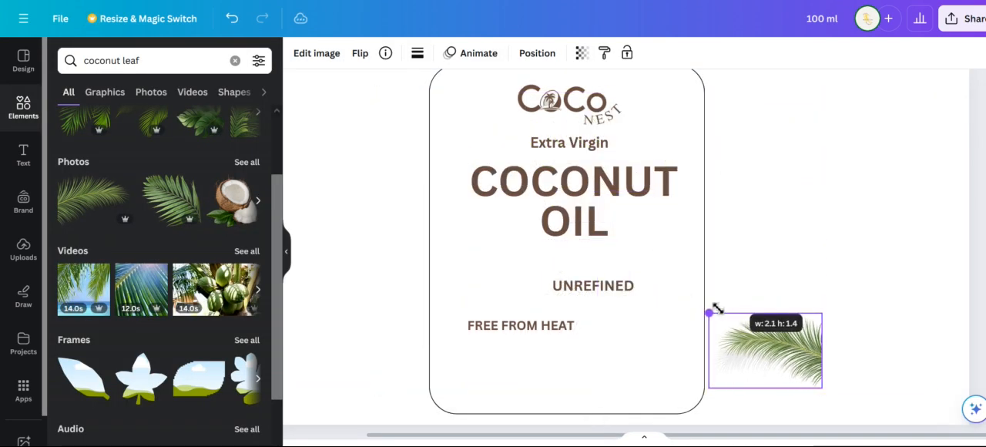
left_click_drag(792, 366, 659, 396)
left_click_drag(717, 379, 691, 411)
left_click_drag(655, 381, 671, 383)
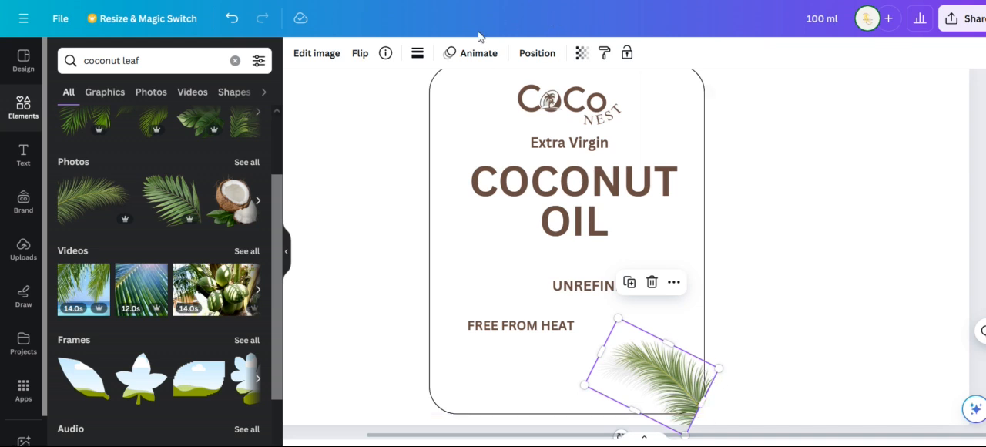
Set the palm leaf image's corner rounding to 48 and shift it slightly up to fit the panel's rounded corner
left_click(416, 56)
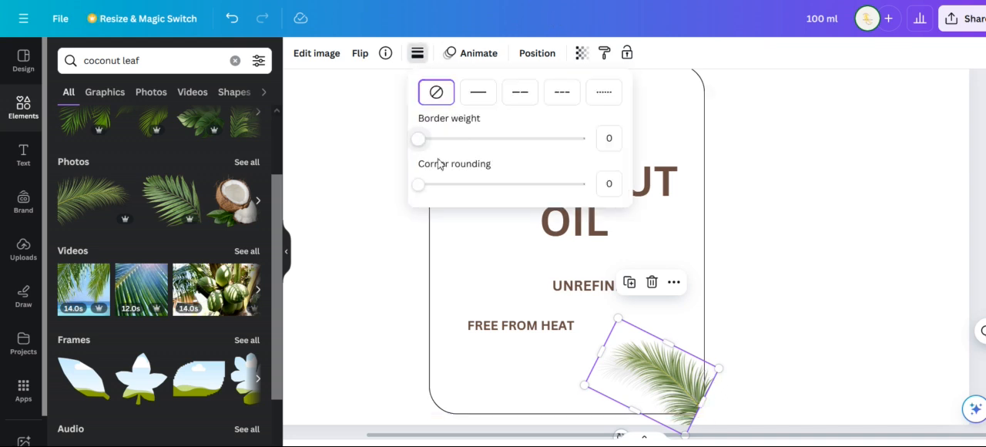
left_click(409, 185)
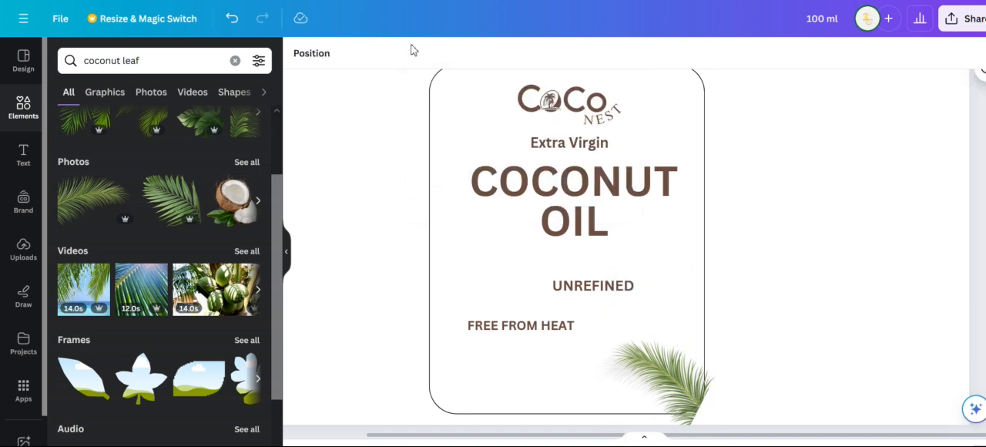
left_click(628, 376)
left_click(416, 55)
left_click_drag(421, 185, 488, 192)
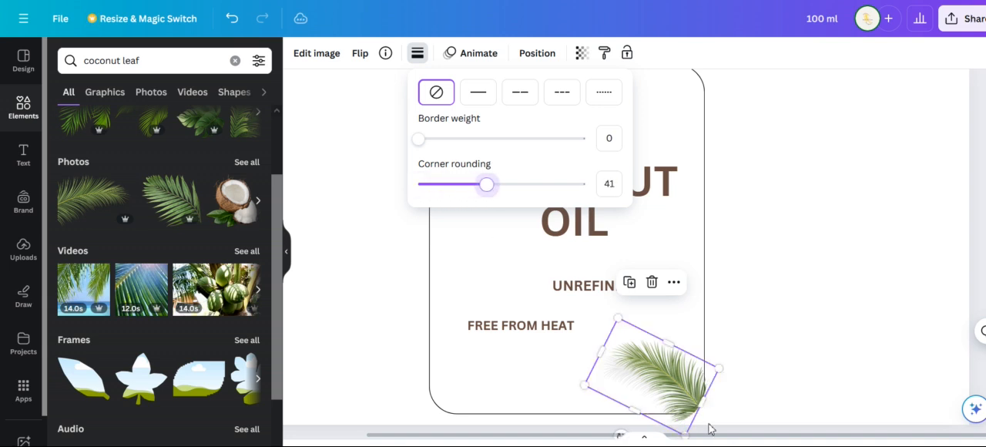
left_click_drag(687, 395, 686, 385)
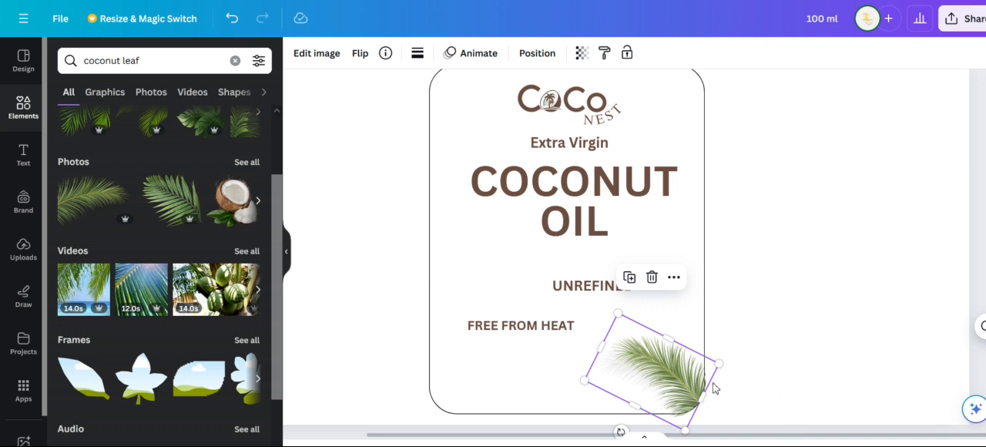
left_click(417, 52)
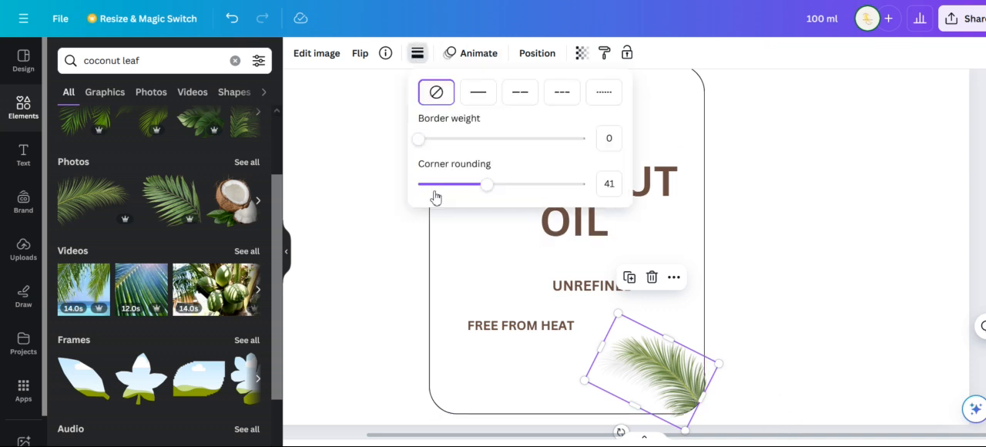
left_click_drag(486, 186, 500, 185)
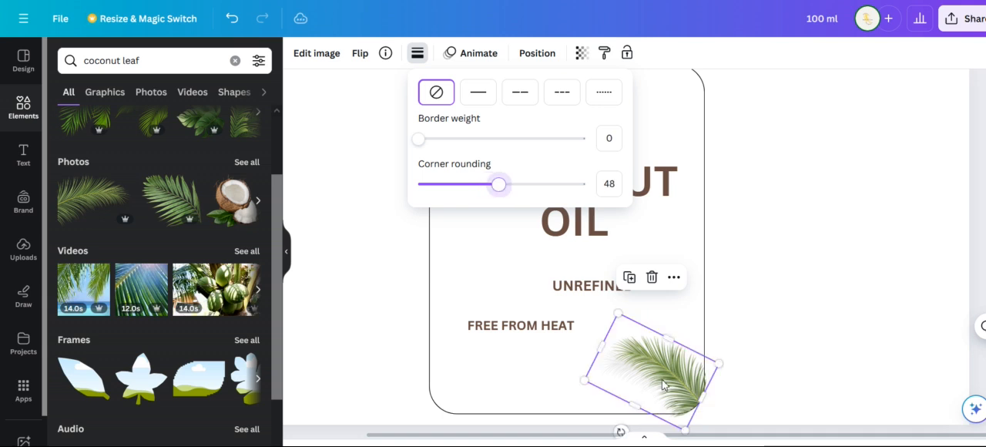
left_click(802, 392)
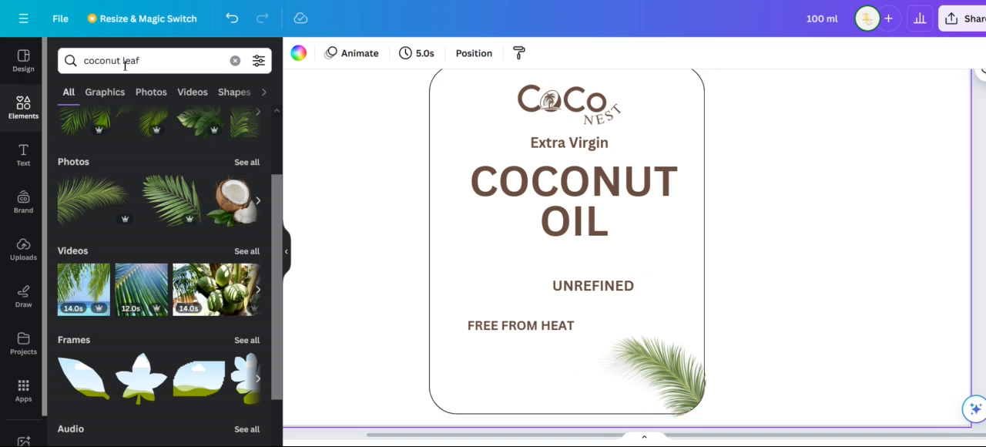
Search the elements library for "Coconut milk" and add the graphic of two coconut halves with a milk splash
left_click(151, 60)
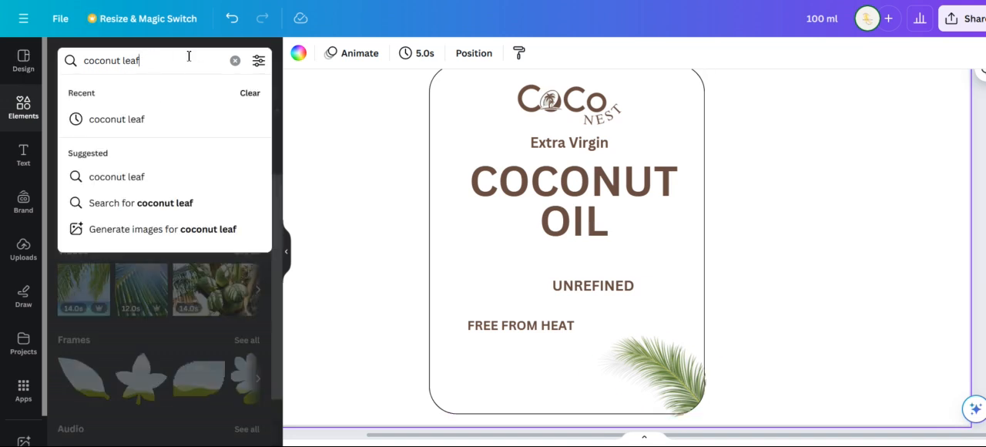
left_click(235, 61)
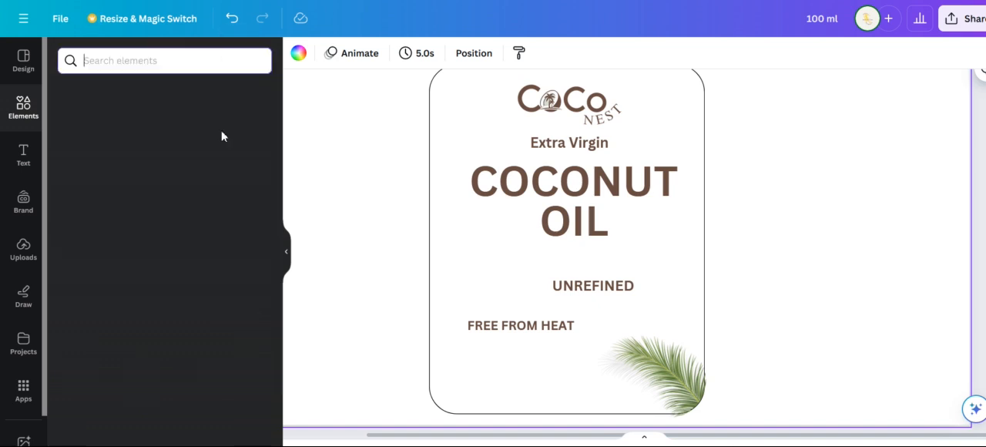
left_click(118, 60)
type("COCONUT")
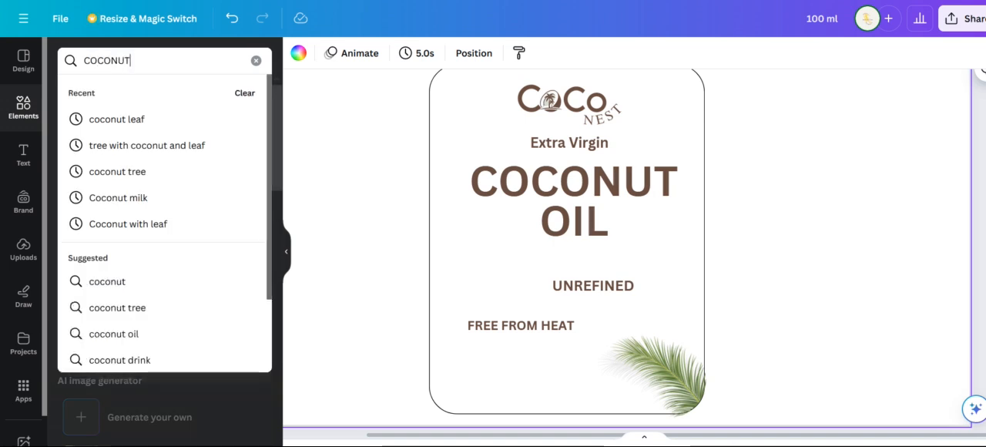
left_click(145, 202)
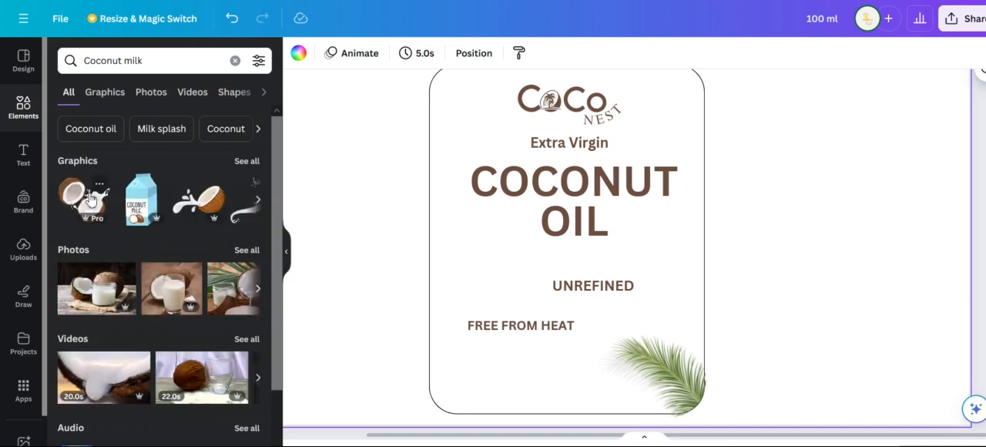
left_click(83, 199)
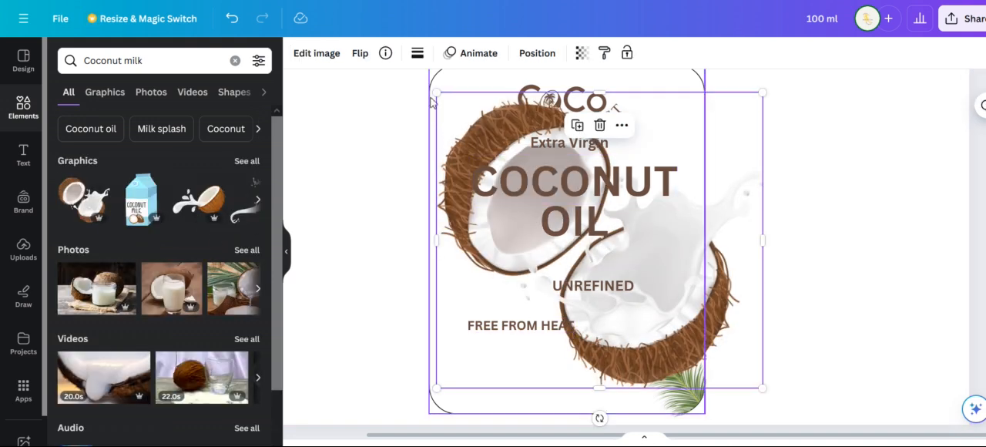
Shrink the coconut milk graphic and place it over the palm leaf in the panel's lower-right corner
left_click_drag(437, 93, 685, 317)
left_click_drag(723, 365, 654, 379)
left_click_drag(624, 342, 637, 354)
left_click_drag(658, 383, 643, 382)
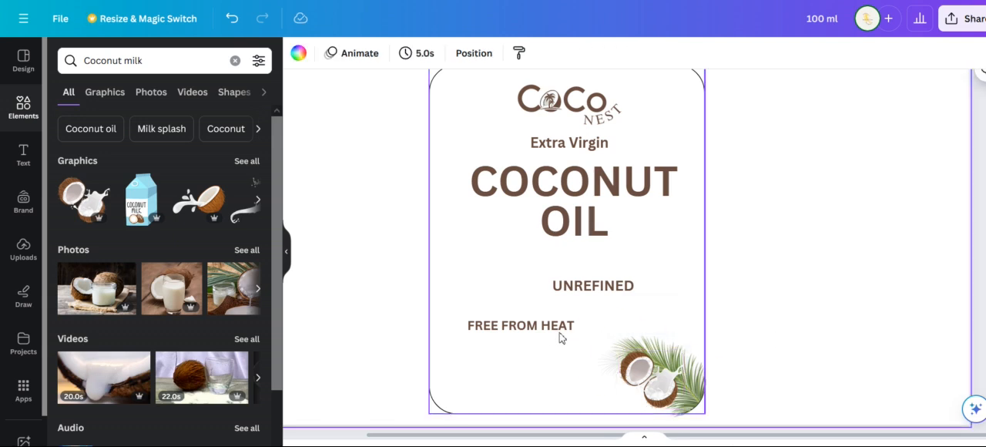
Move the white rounded panel to the left, away from the label content, to uncover the hidden badges
left_click(528, 376)
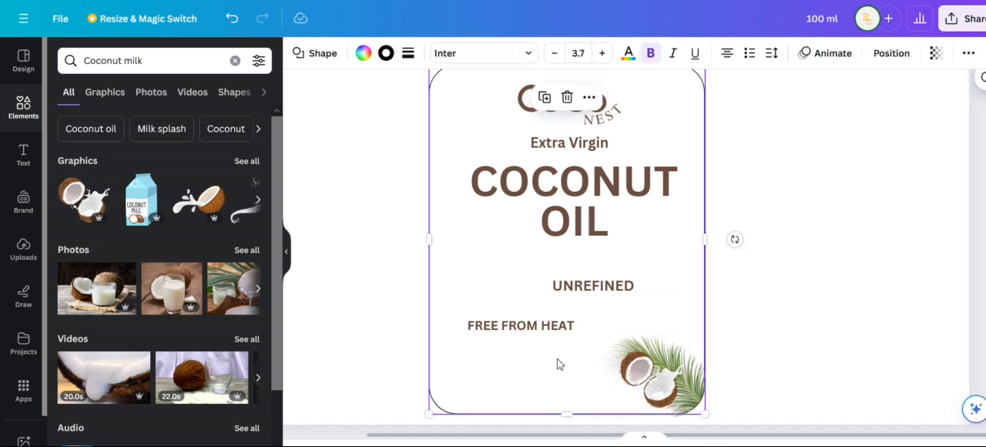
scroll(757, 318, "down", 1)
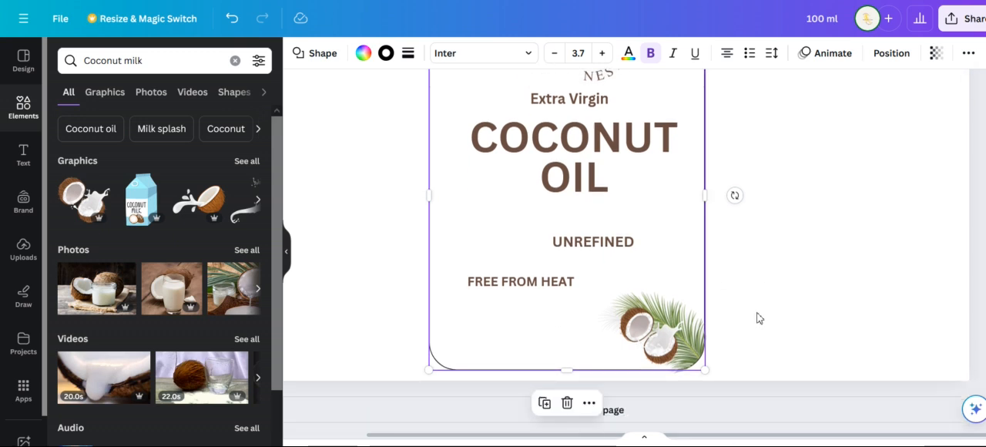
scroll(724, 317, "up", 4)
scroll(781, 331, "down", 3)
scroll(780, 332, "down", 1)
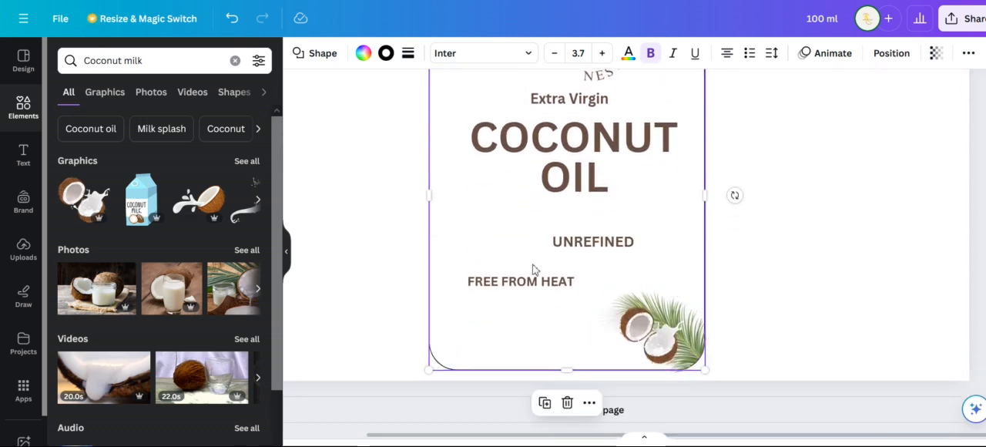
left_click_drag(481, 241, 198, 221)
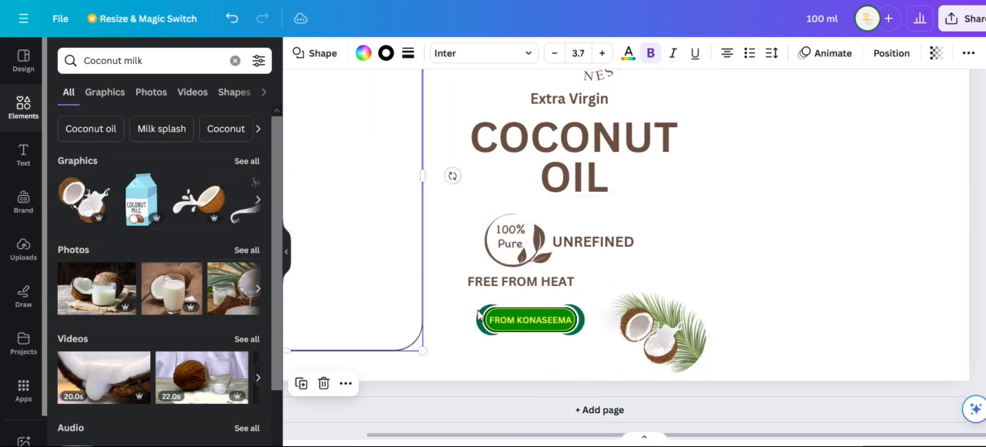
Cut the FROM KONASEEMA badge group and paste it back in the same place to stack it above the white panel
left_click(532, 330)
right_click(533, 330)
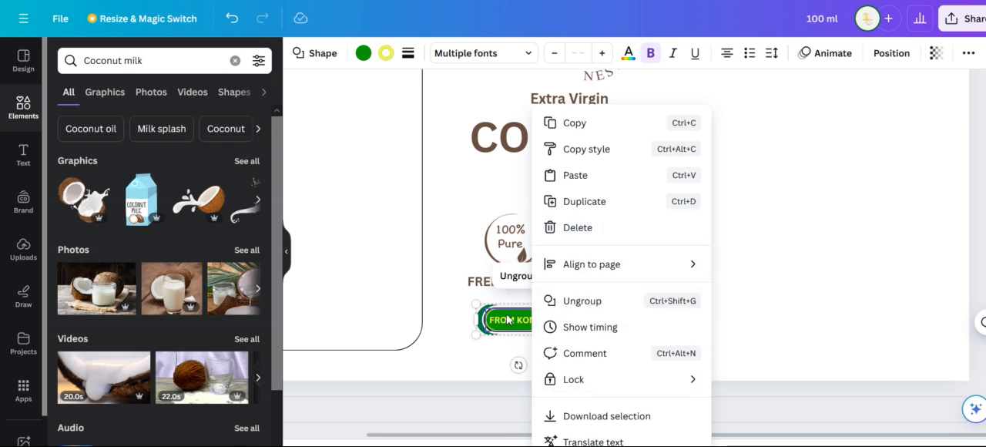
key("Delete")
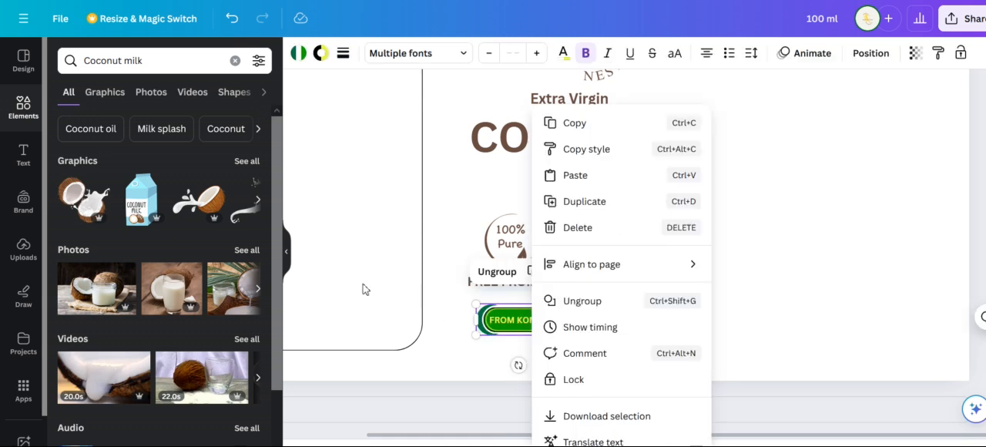
key("Escape")
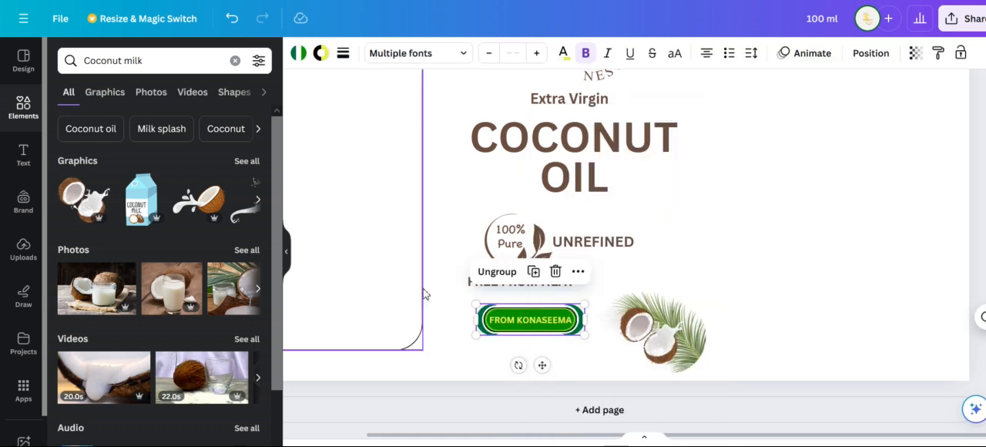
Move the white rounded panel back behind the label content, framing the logo, title, badge and coconut artwork
left_click_drag(392, 278, 643, 302)
left_click_drag(684, 266, 667, 254)
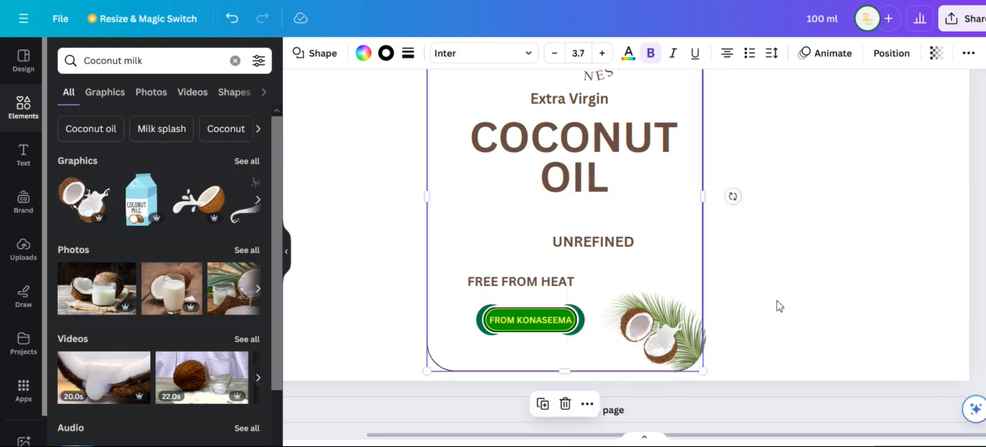
scroll(773, 301, "up", 2)
left_click(745, 287)
scroll(773, 288, "down", 3)
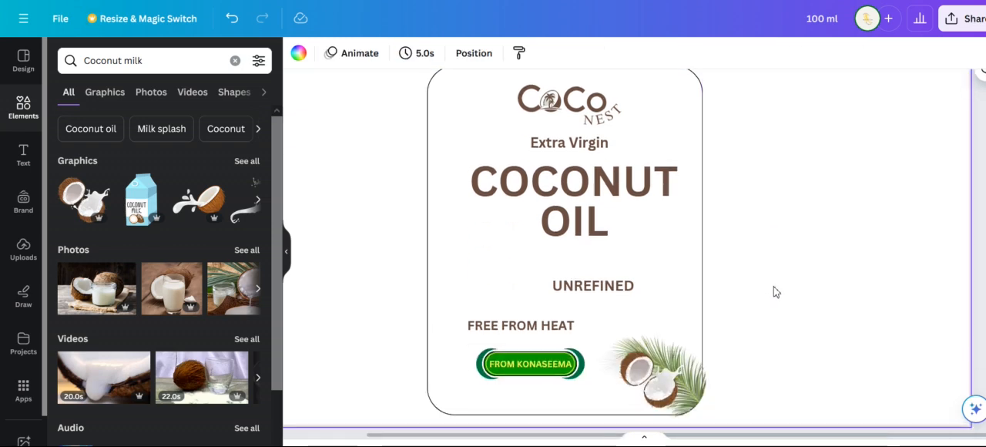
Enlarge the Coco Nest logo slightly and reposition it above the Extra Virgin text, using the original label as reference
scroll(832, 275, "up", 6)
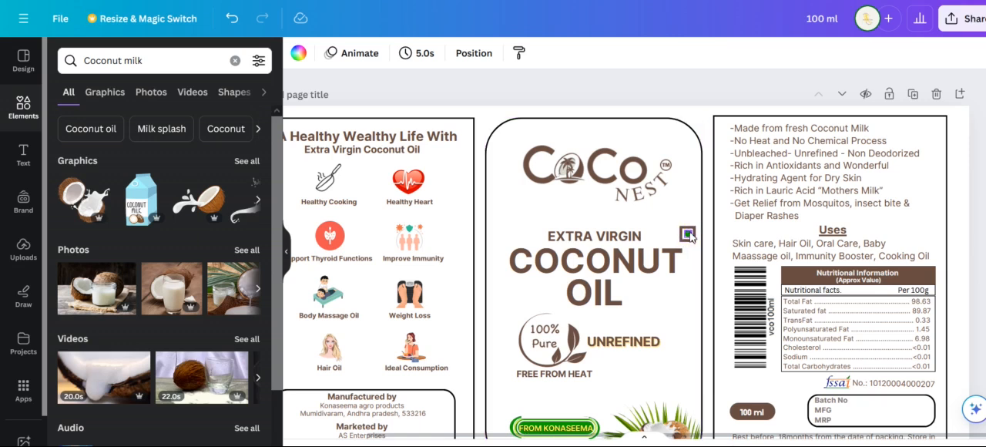
scroll(727, 359, "down", 10)
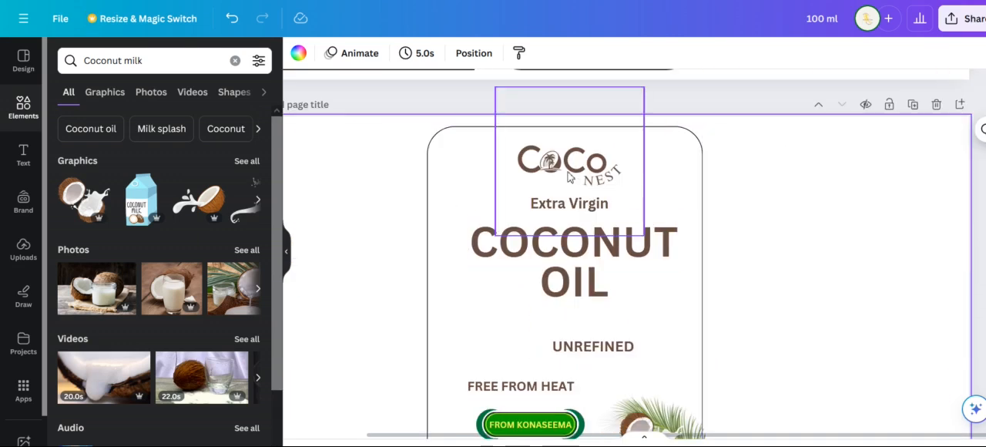
left_click(569, 177)
left_click_drag(648, 239, 667, 255)
left_click_drag(595, 187, 574, 175)
left_click(760, 269)
Compare the recreated front panel on the second page with the original label's front panel on the first page
scroll(732, 266, "down", 3)
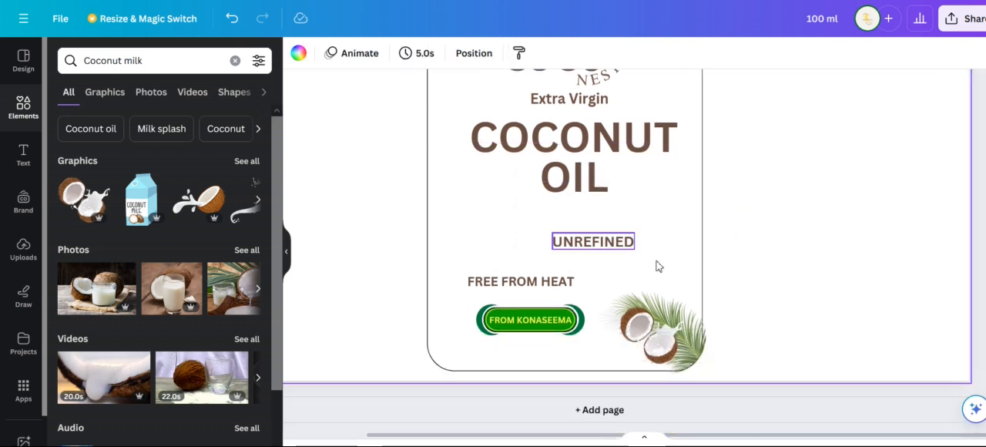
scroll(730, 359, "up", 2)
scroll(694, 324, "up", 2)
scroll(794, 378, "down", 3)
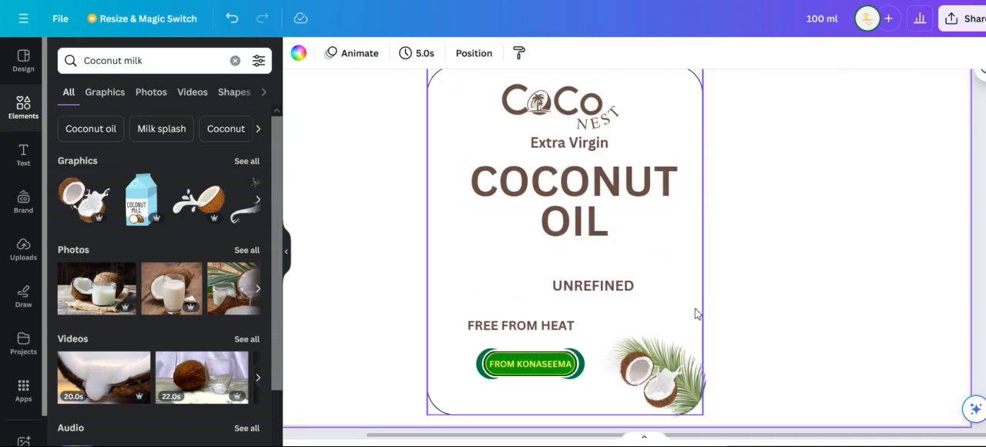
scroll(717, 317, "up", 1)
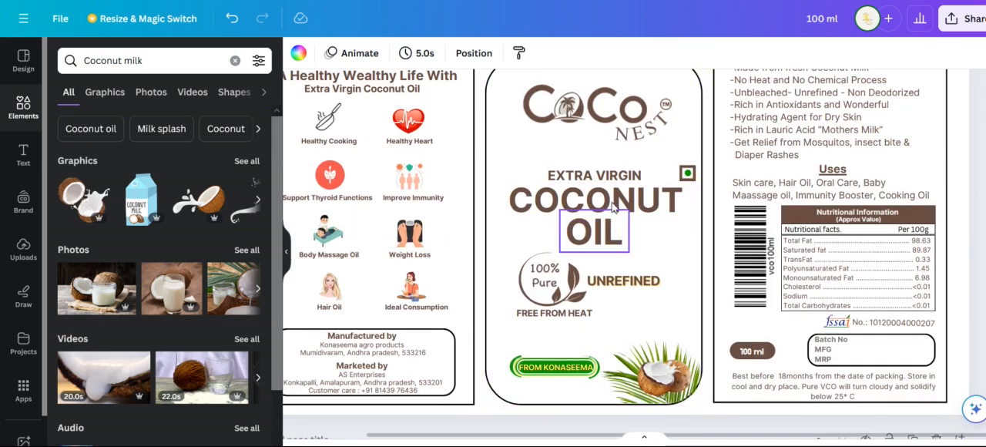
scroll(616, 208, "up", 1)
scroll(587, 306, "down", 2)
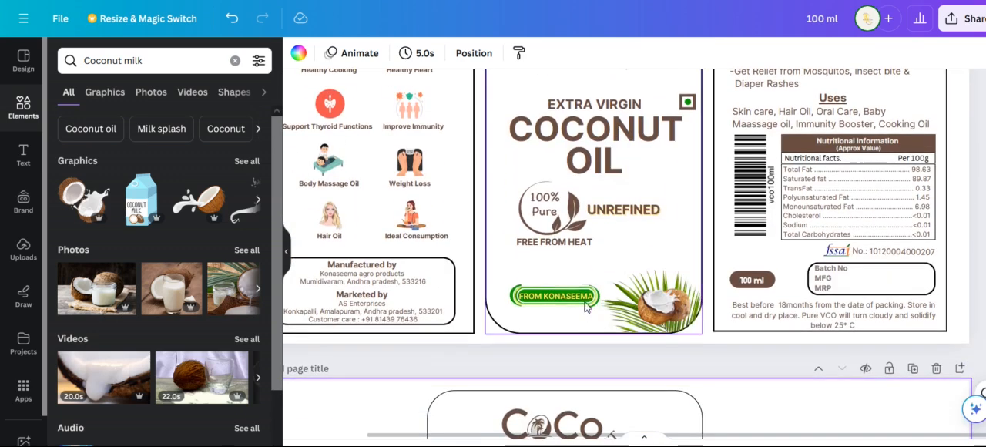
scroll(632, 345, "down", 3)
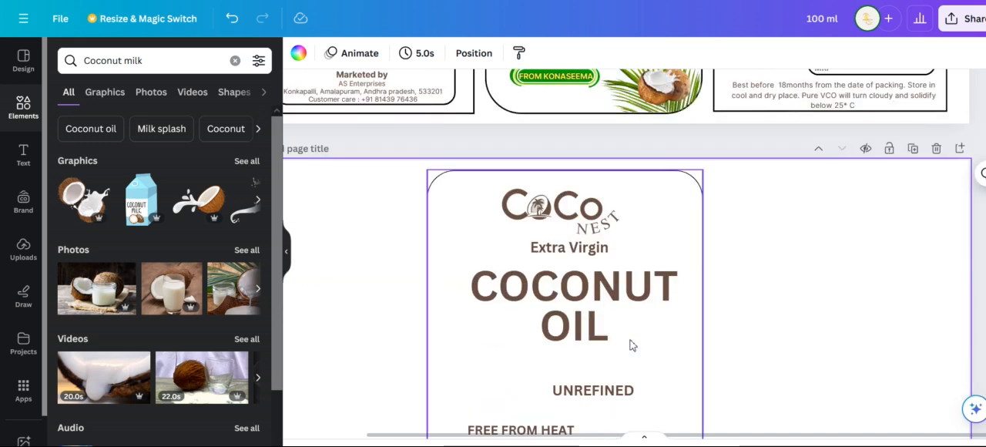
scroll(632, 348, "down", 1)
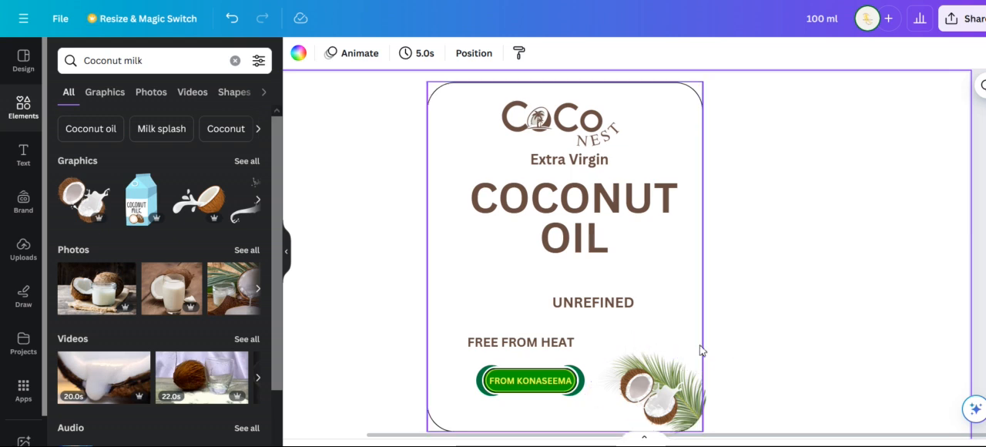
scroll(713, 370, "up", 1)
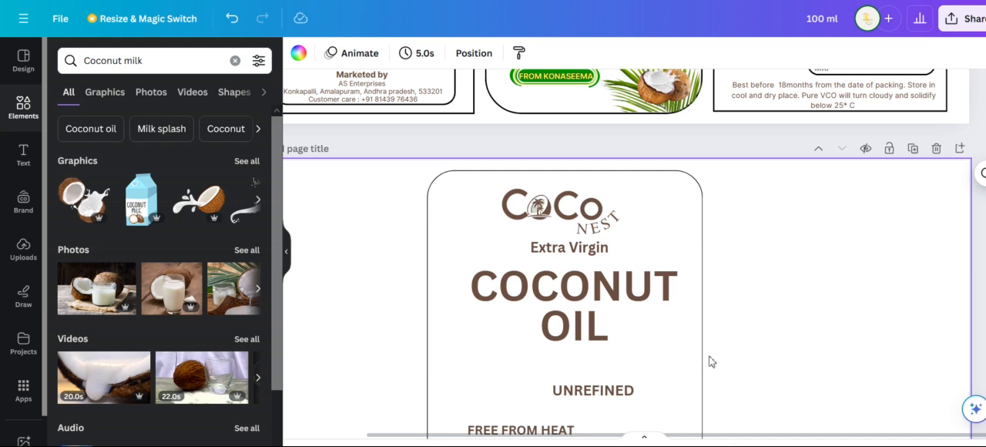